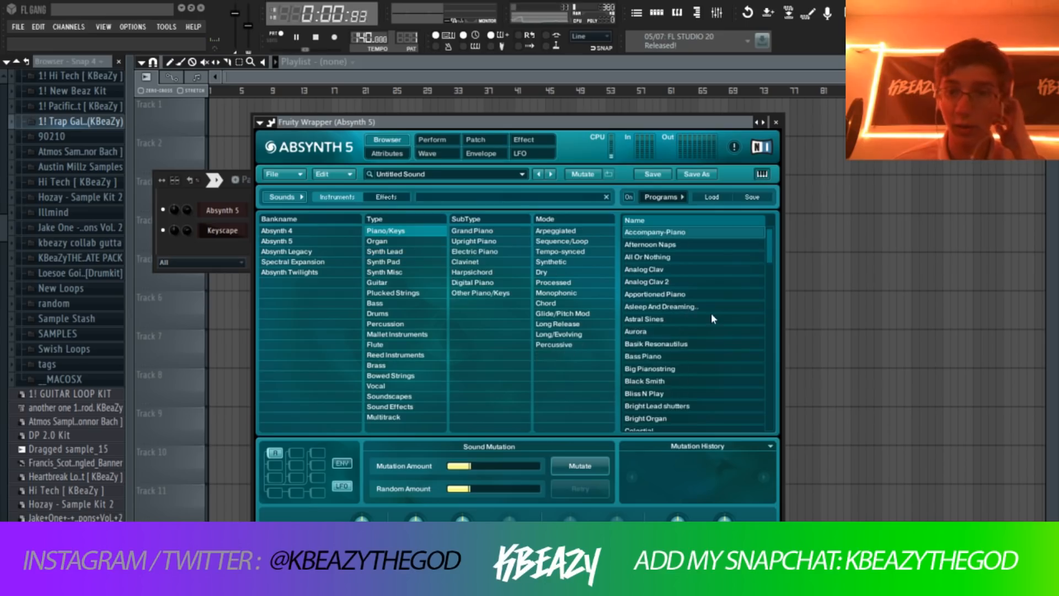
- Audition the Basik Resonautilus, Chainsaw Bellpad and Celestial presets in the Piano/Keys list and load Computer Keys
left_click(676, 299)
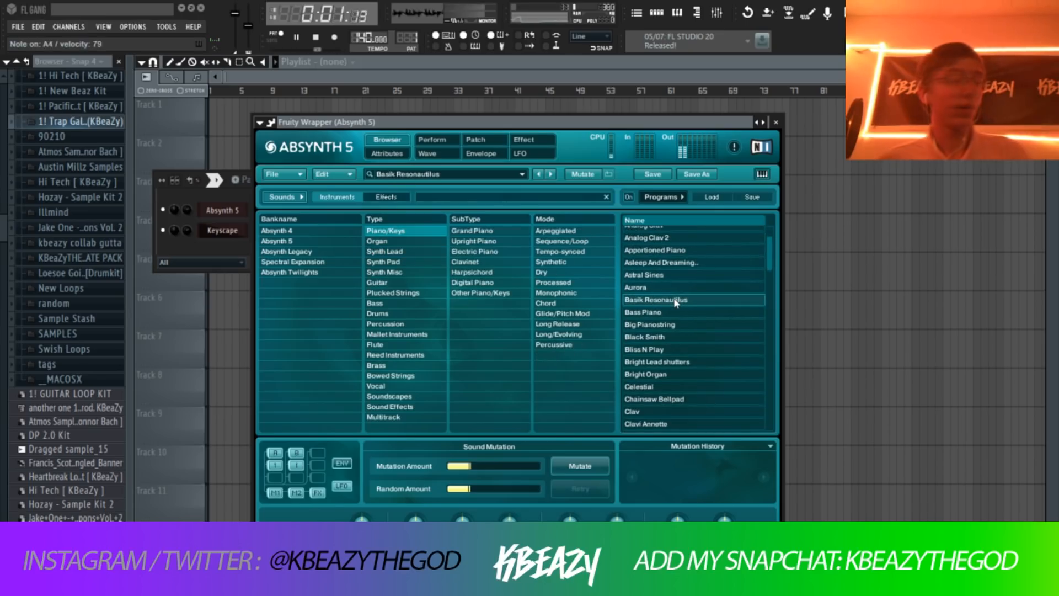
scroll(673, 309, "down", 1)
left_click(665, 344)
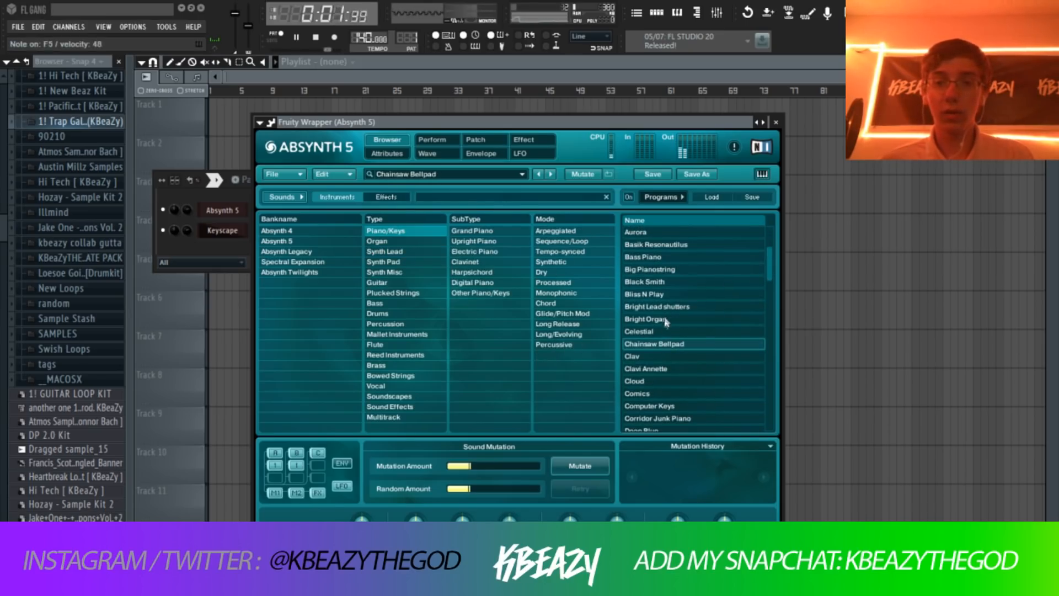
left_click(640, 331)
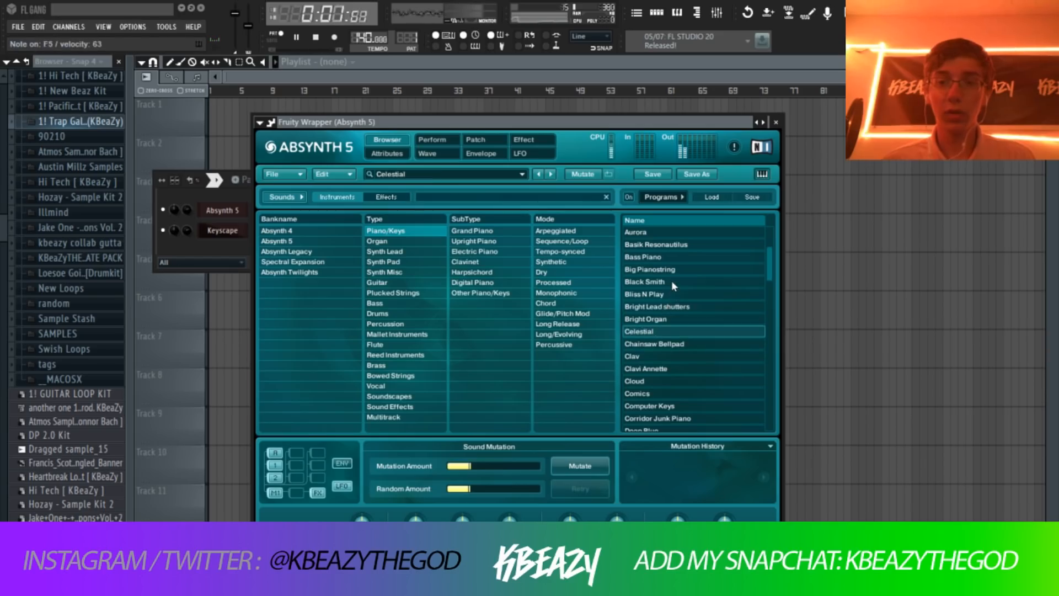
scroll(671, 281, "up", 1)
scroll(672, 284, "down", 1)
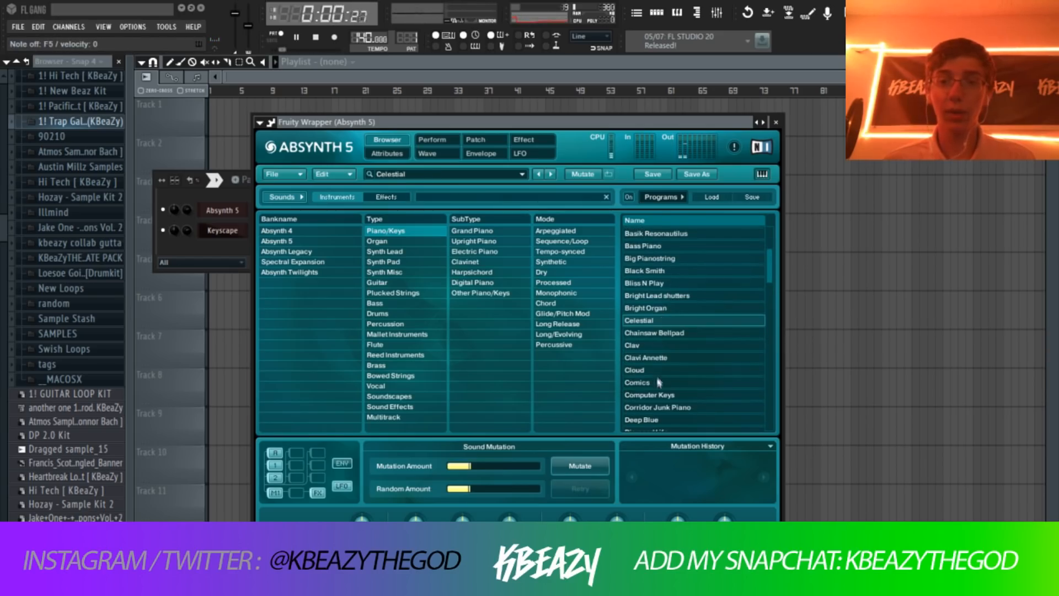
left_click(656, 395)
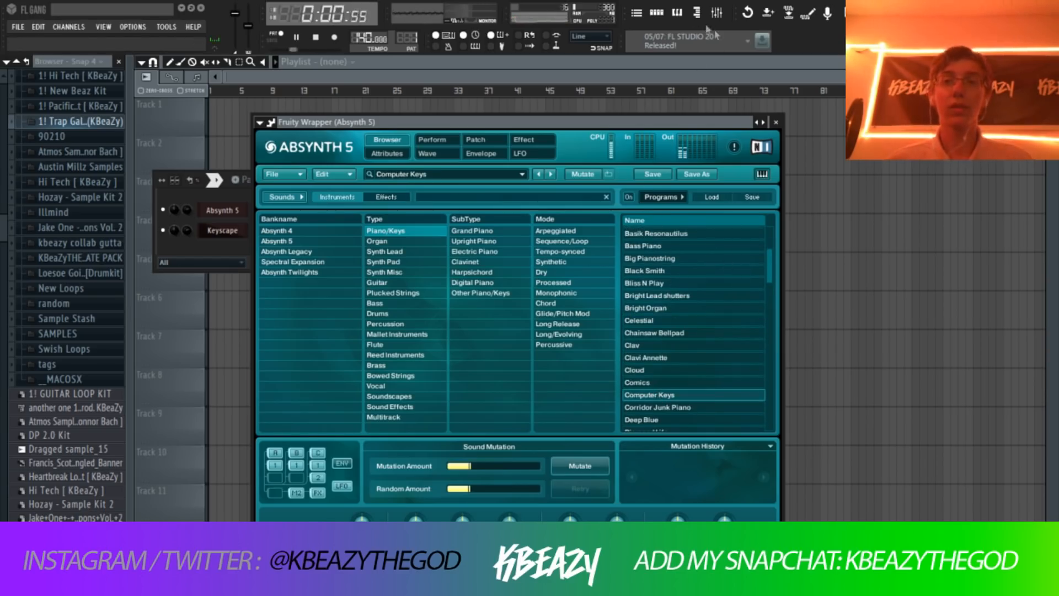
- Open the piano roll for Absynth 5, stop playback and place a two-beat C5 note at the start of bar 1
left_click(683, 18)
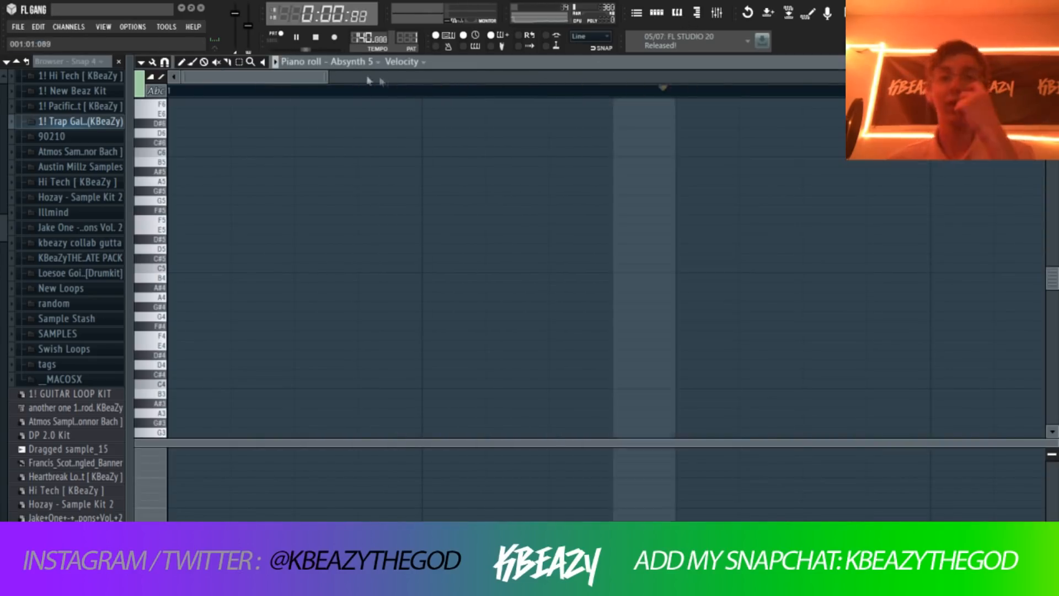
key("space")
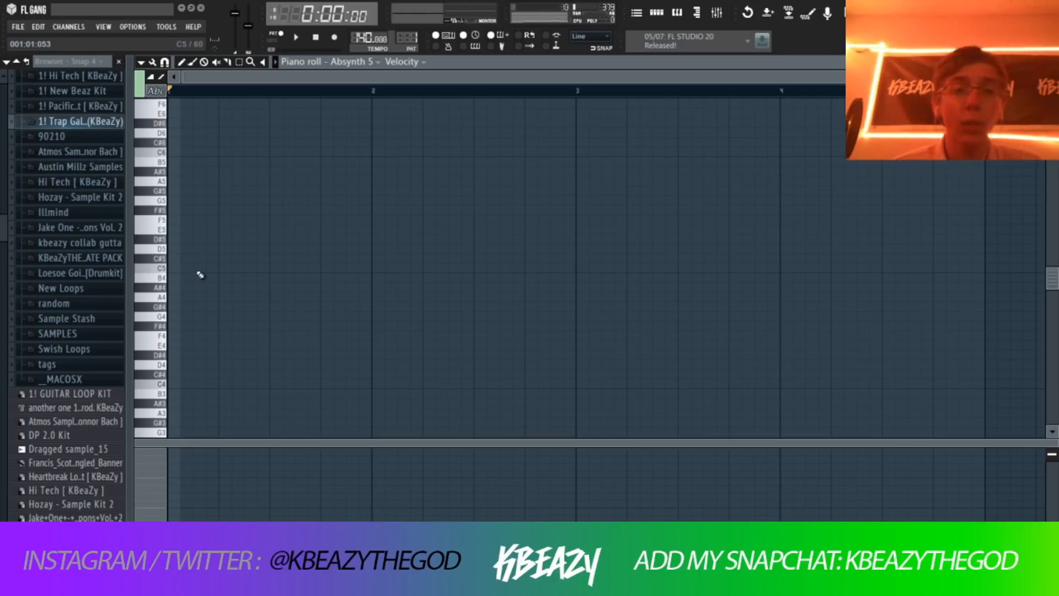
left_click(182, 269)
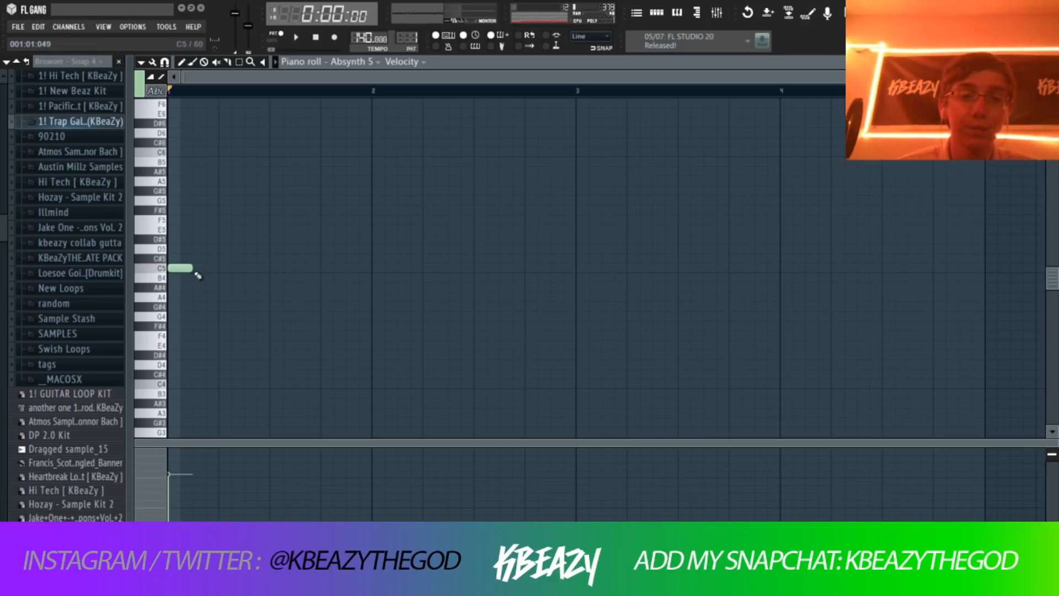
left_click_drag(189, 269, 283, 281)
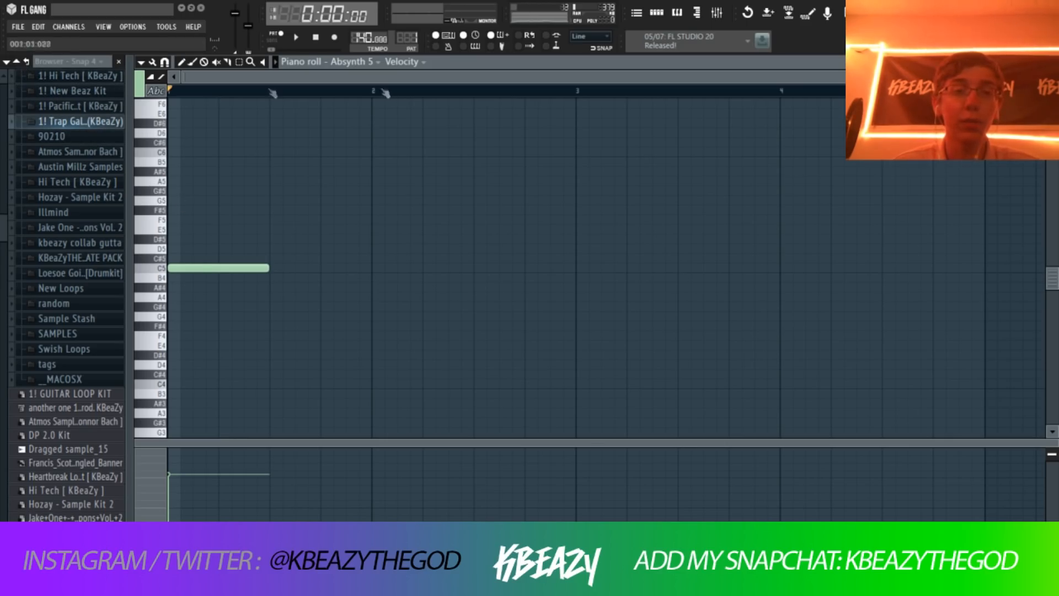
- Widen the browser and stack G4, D#5 and G#5 notes with the C5 at the start of bar 1
left_click_drag(127, 112, 204, 113)
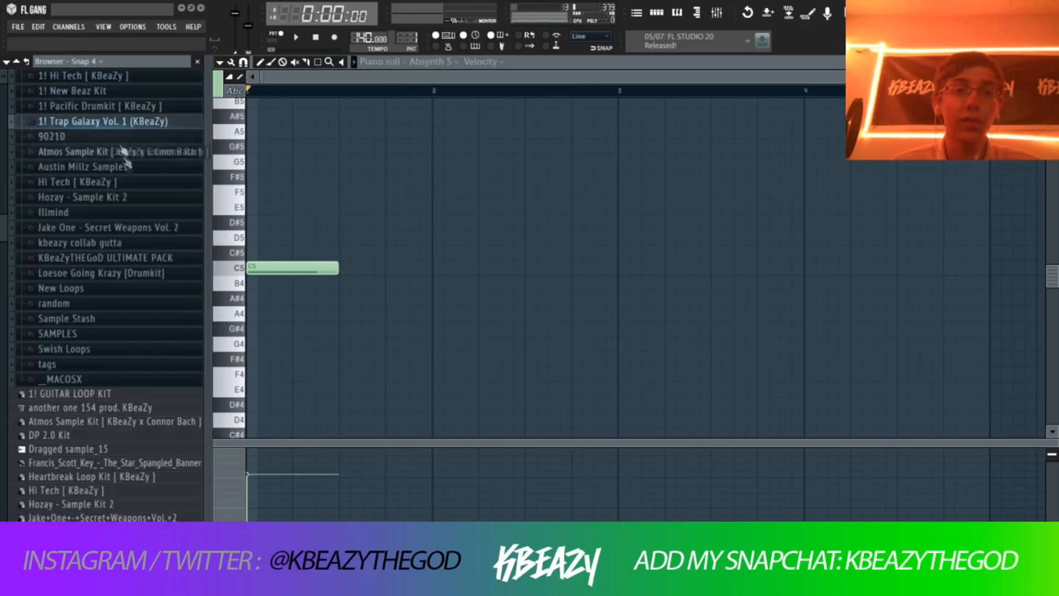
scroll(137, 196, "up", 4)
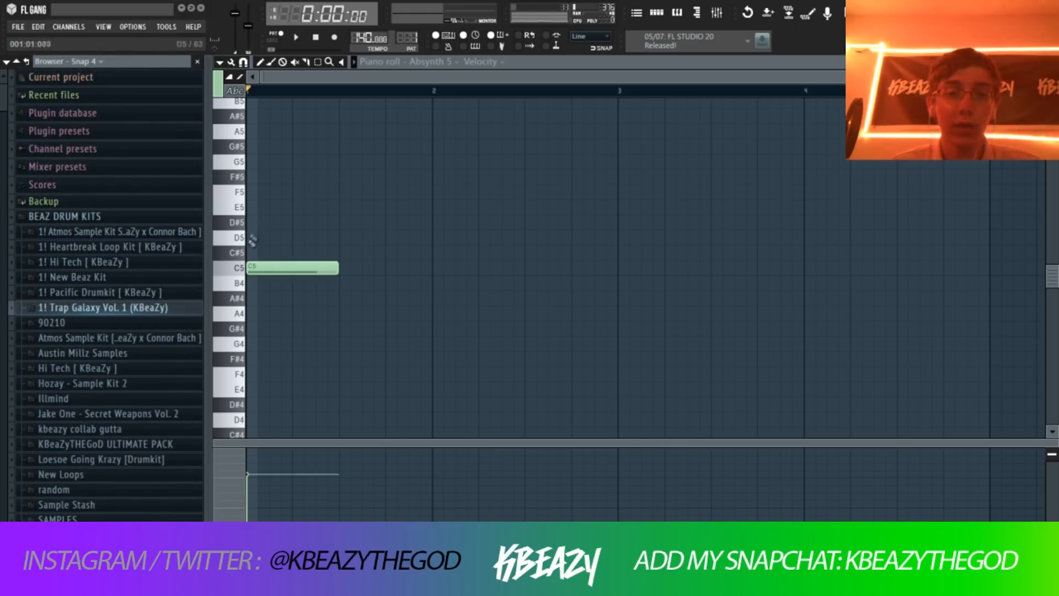
left_click(267, 342)
left_click(266, 222)
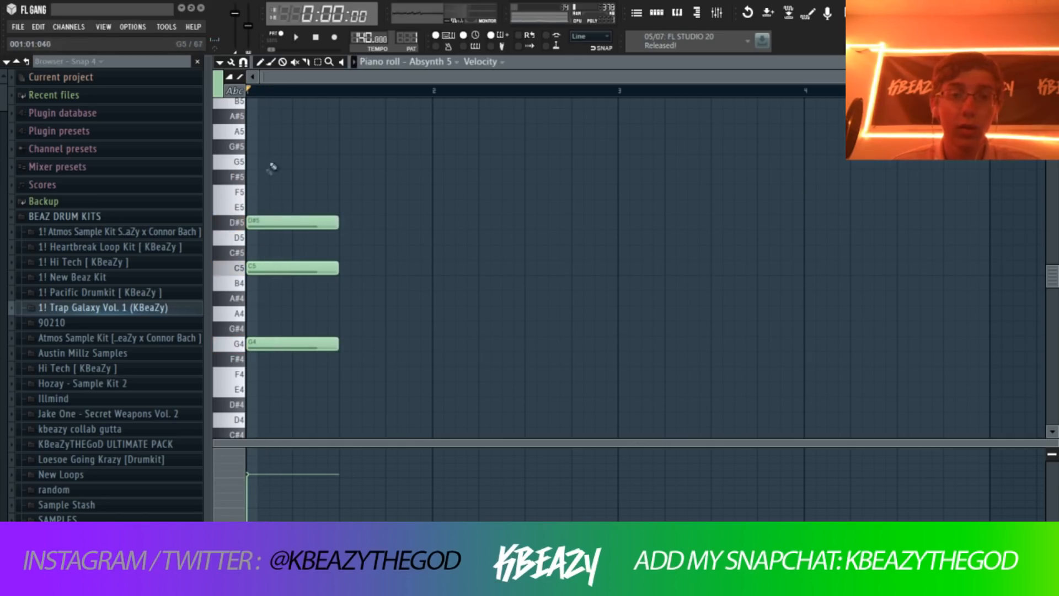
key("space")
left_click(270, 146)
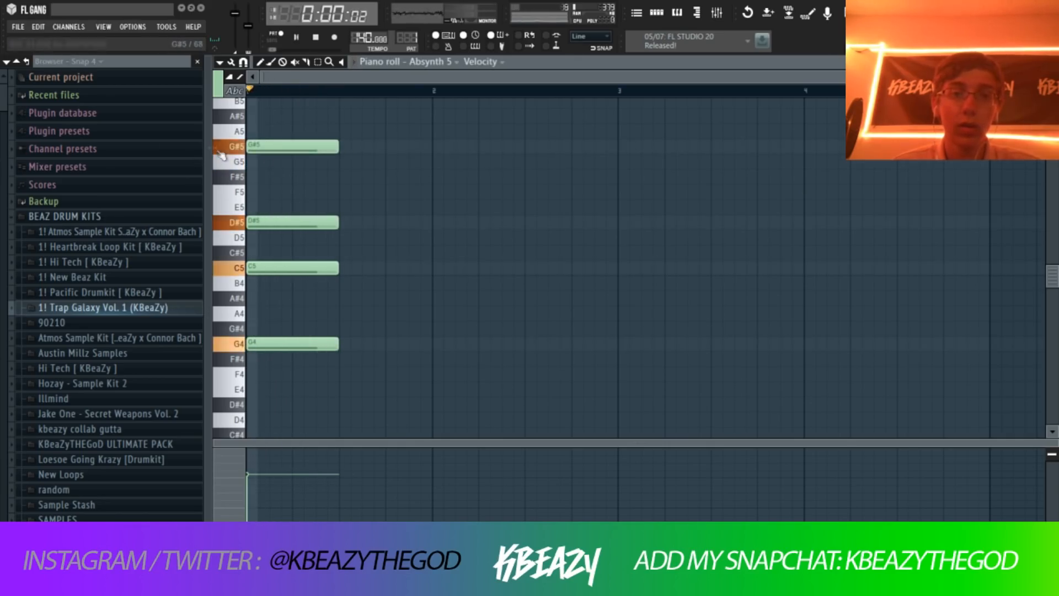
- In the bar 1 chord, replace the G4 note with G#4 and the G#5 note with G5
key("space")
right_click(262, 344)
left_click(253, 329)
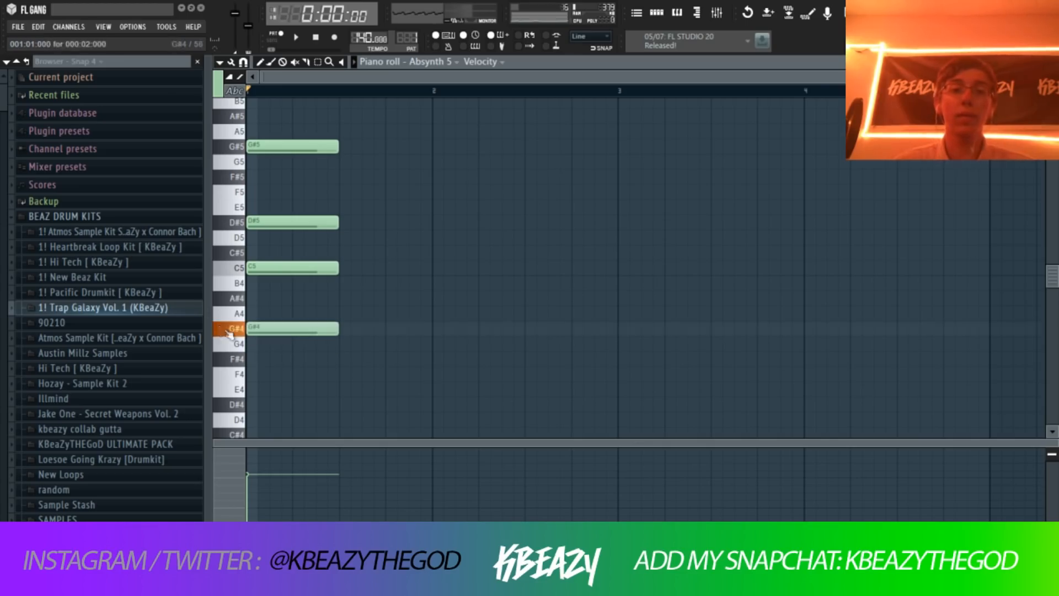
right_click(283, 147)
left_click(271, 161)
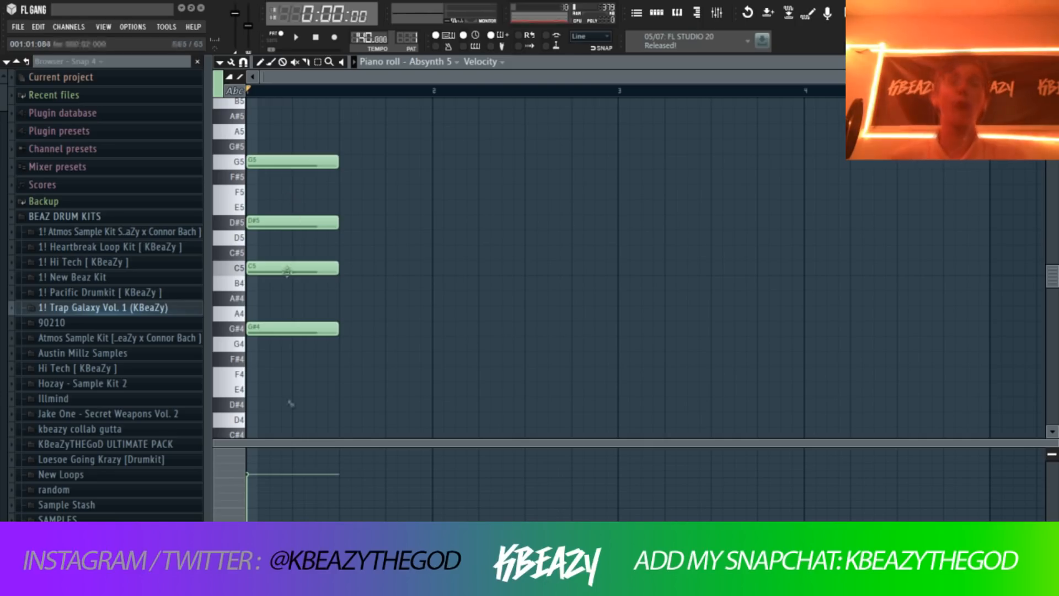
- Lengthen all four notes of the bar 1 chord to three beats and play it back
left_click_drag(340, 365, 316, 124)
left_click_drag(333, 161, 381, 160)
key("space")
left_click(410, 152, "ctrl")
scroll(391, 150, "up", 1)
key("space")
key("space")
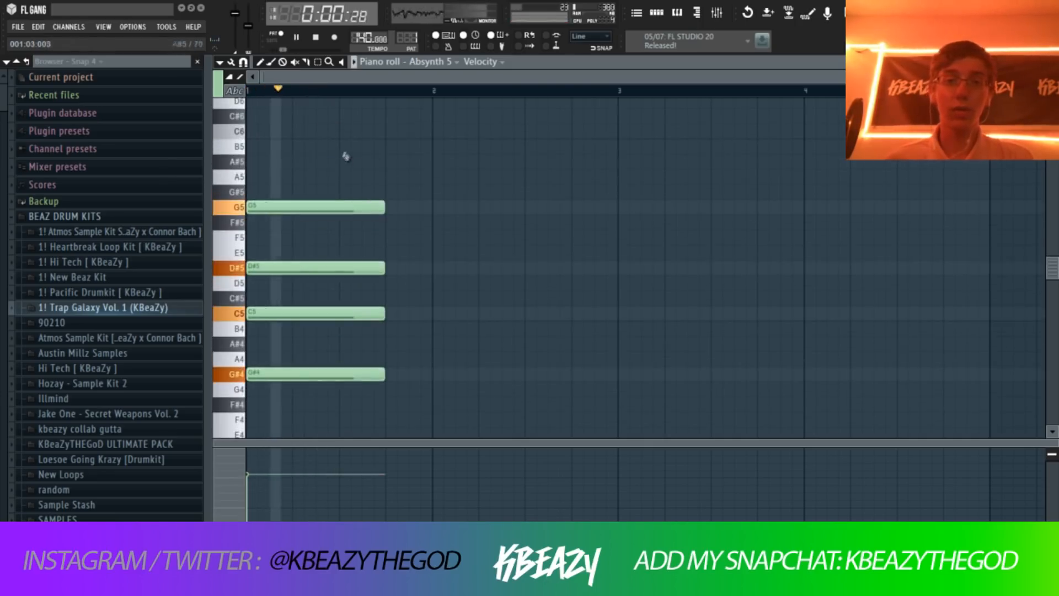
- Try a B5 melody note on beat 3 of bar 1, then replace it with a C6 shortened to one beat
left_click(347, 151)
key("space")
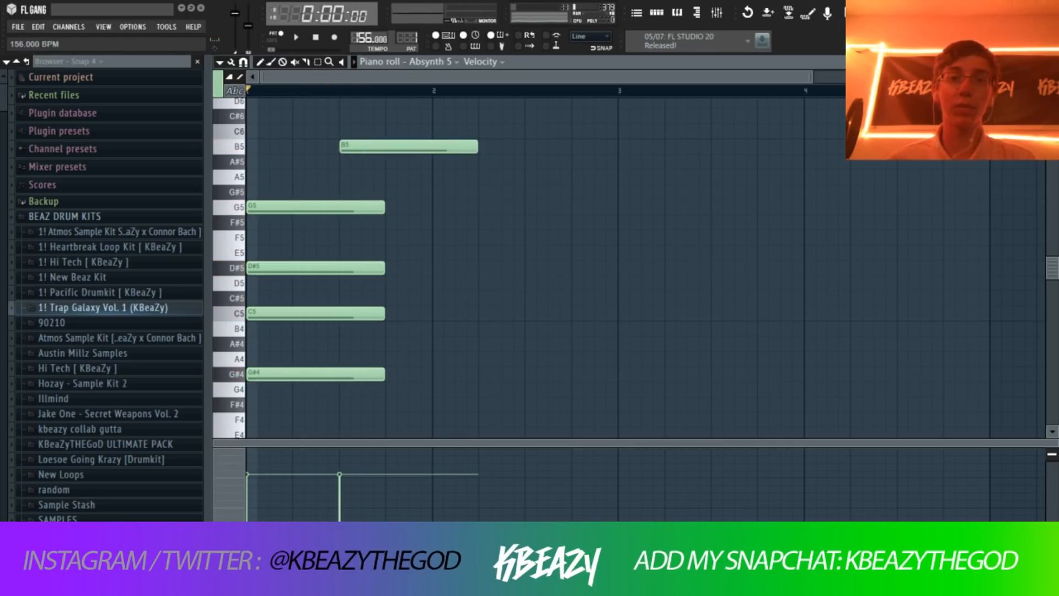
right_click(366, 148)
key("space")
left_click(347, 133)
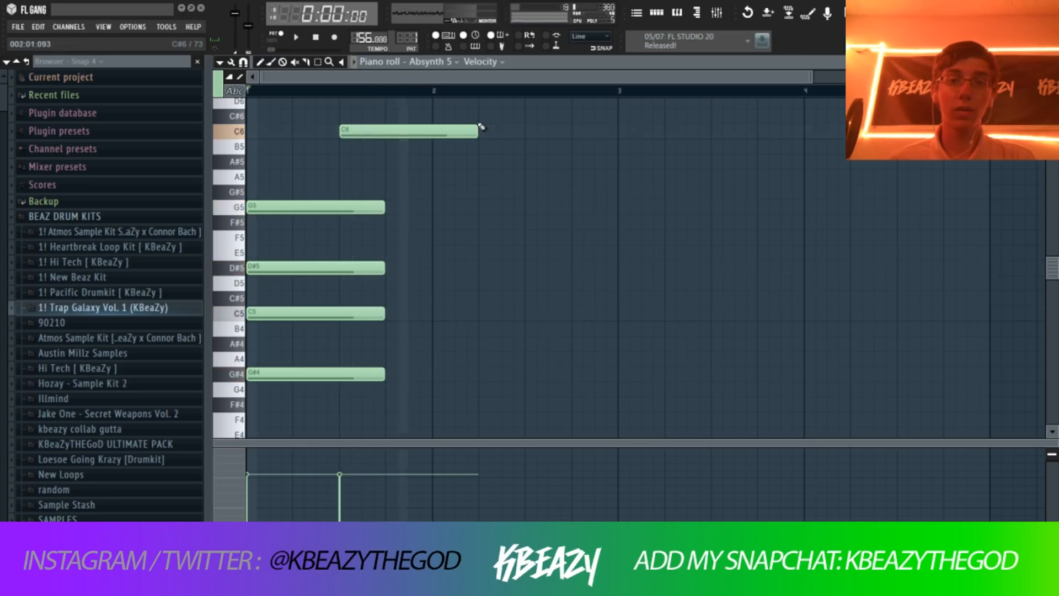
left_click_drag(475, 129, 386, 132)
- Add a one-beat D#6 melody note on beat 4 of bar 1, removing the misplaced trial note
left_click(402, 118)
right_click(407, 118)
scroll(392, 138, "up", 2)
left_click(392, 177)
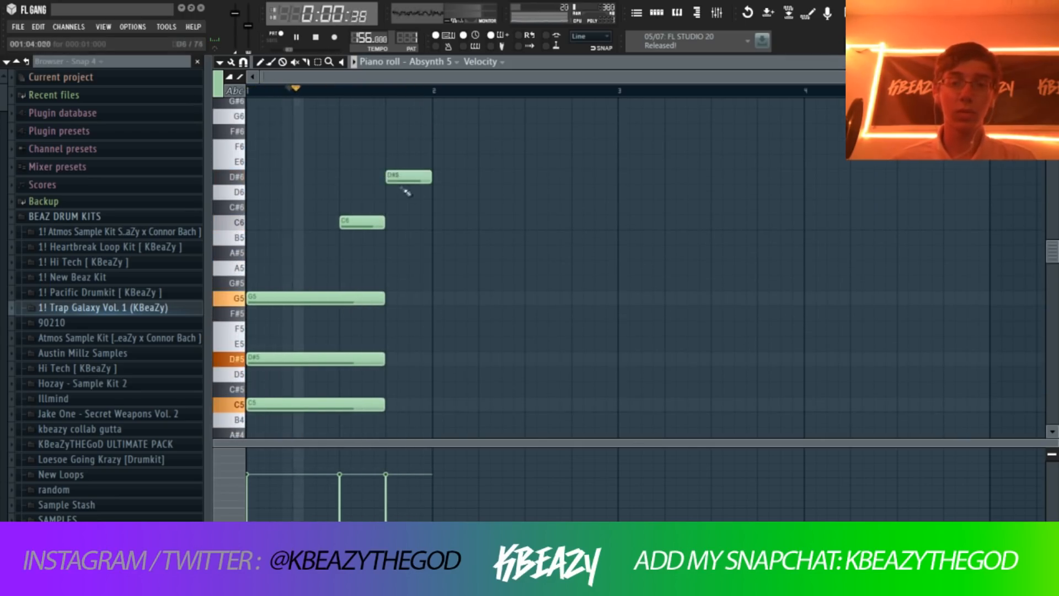
- Duplicate the bar 1 chord and melody until the pattern fills four bars, and clear the note selection
scroll(460, 205, "down", 1)
key("ctrl+b")
key("ctrl+d")
key("ctrl+b")
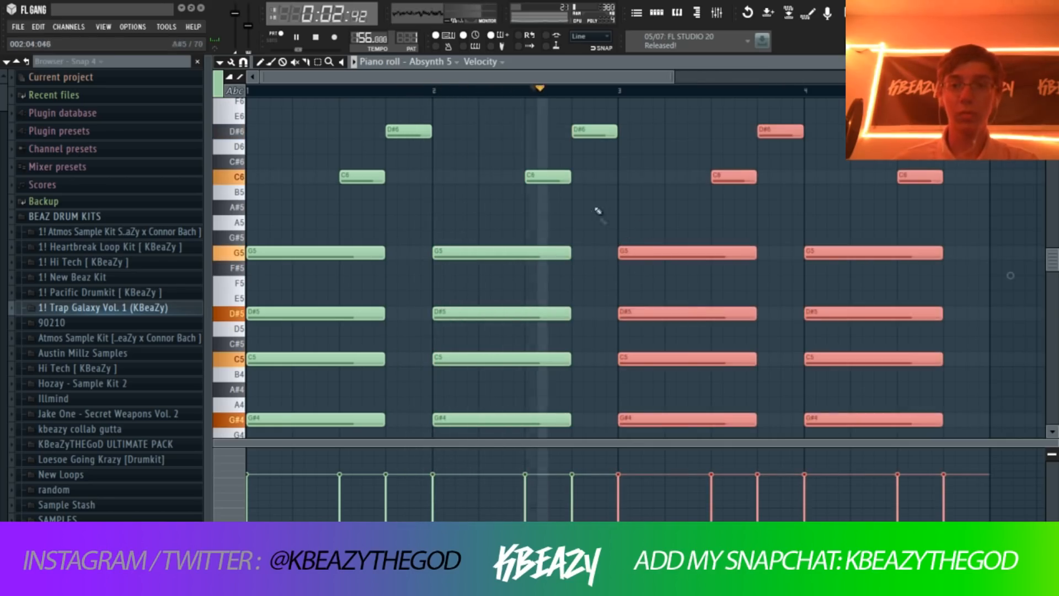
key("ctrl+d")
- Replace the G#4 note in bar 3 with a G4 stretched to three beats
key("space")
left_click_drag(672, 77, 875, 77)
left_click_drag(1052, 77, 1052, 81)
scroll(578, 103, "down", 3)
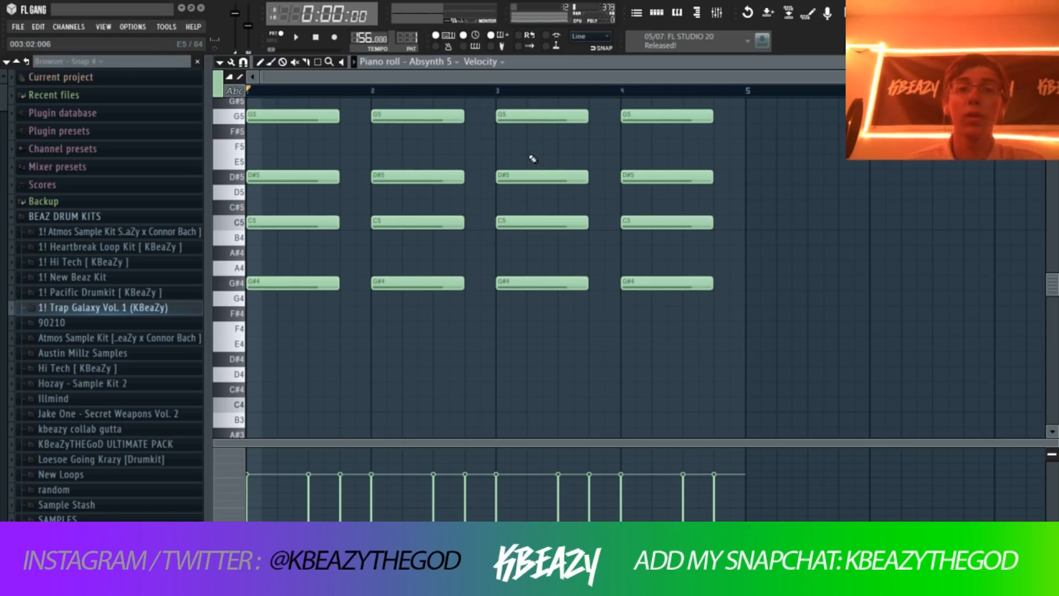
key("space")
scroll(568, 171, "up", 2)
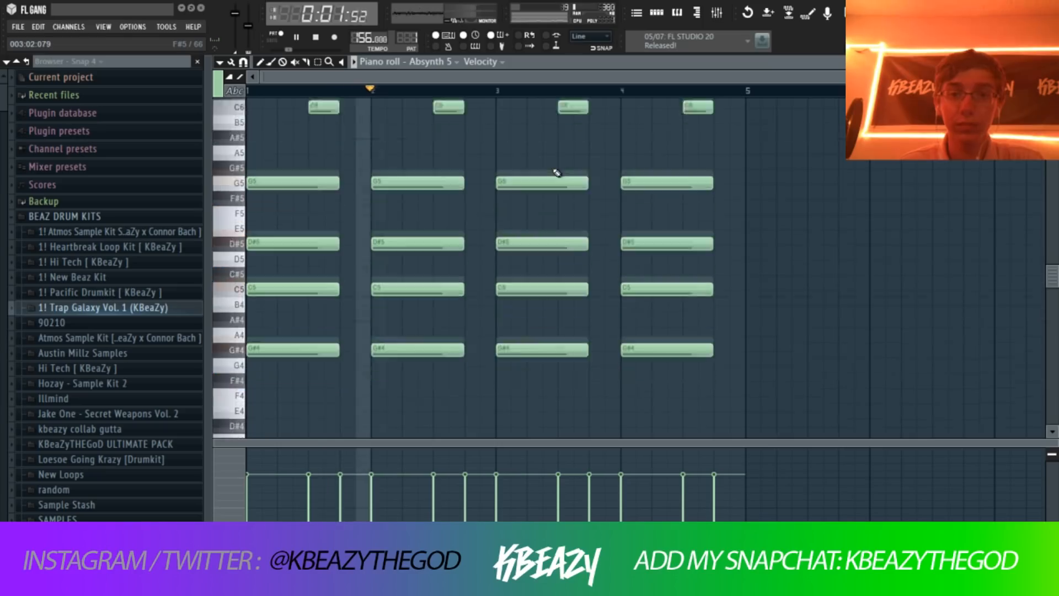
scroll(557, 173, "down", 1)
right_click(520, 330)
left_click(511, 344)
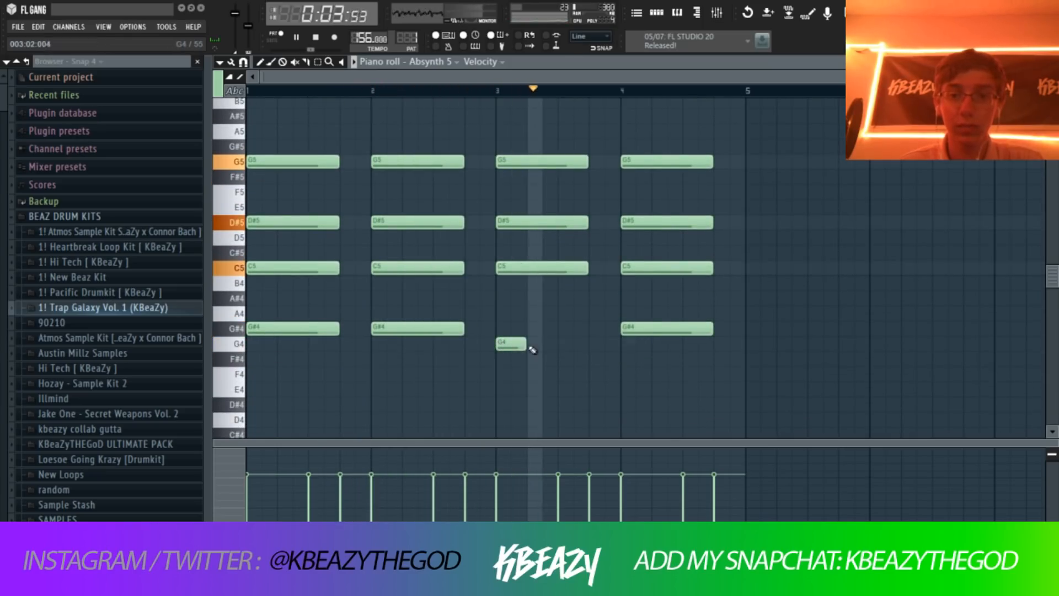
left_click_drag(525, 345, 575, 353)
key("space")
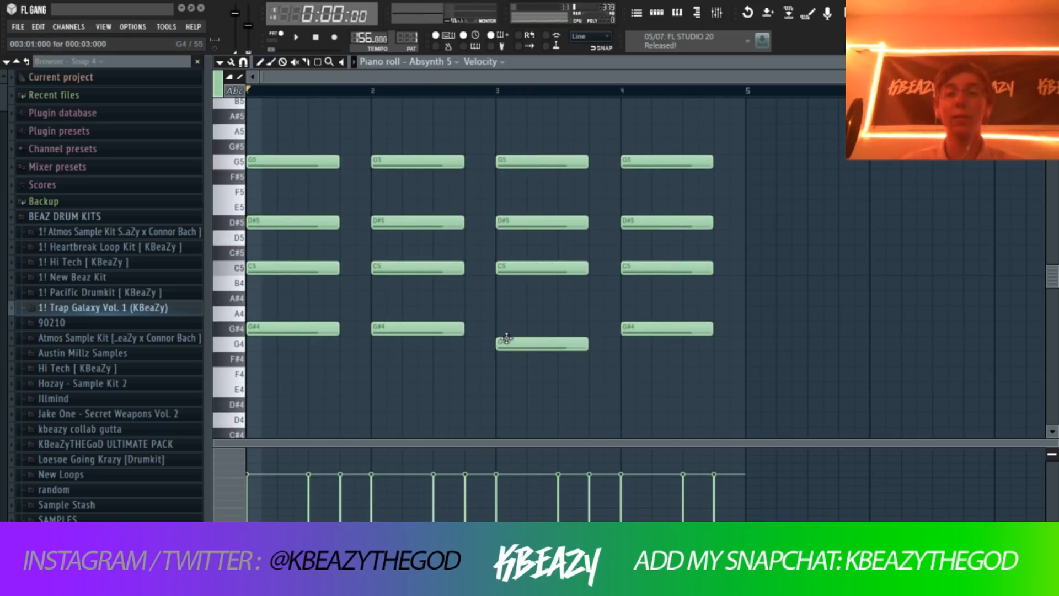
double_click(506, 337)
left_click(633, 435)
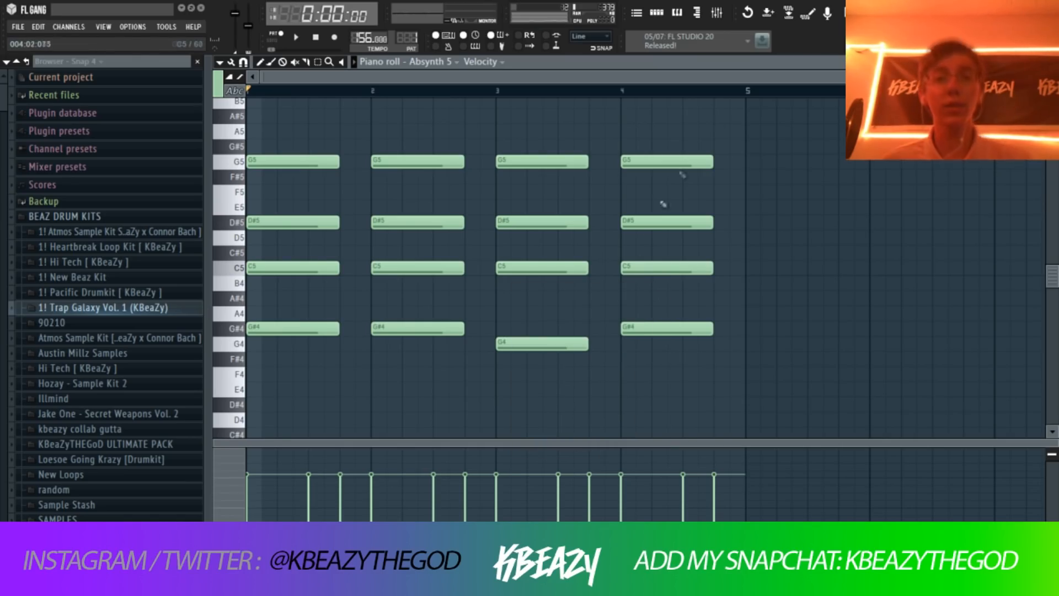
scroll(877, 90, "down", 1)
scroll(756, 160, "up", 3)
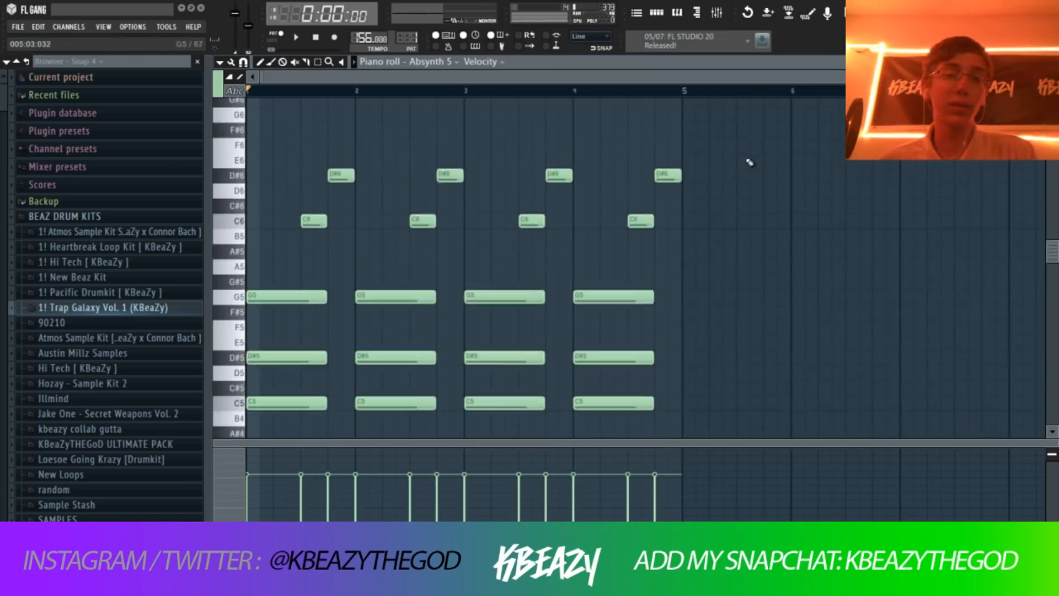
scroll(717, 173, "down", 1)
scroll(902, 158, "down", 1)
scroll(899, 159, "up", 1)
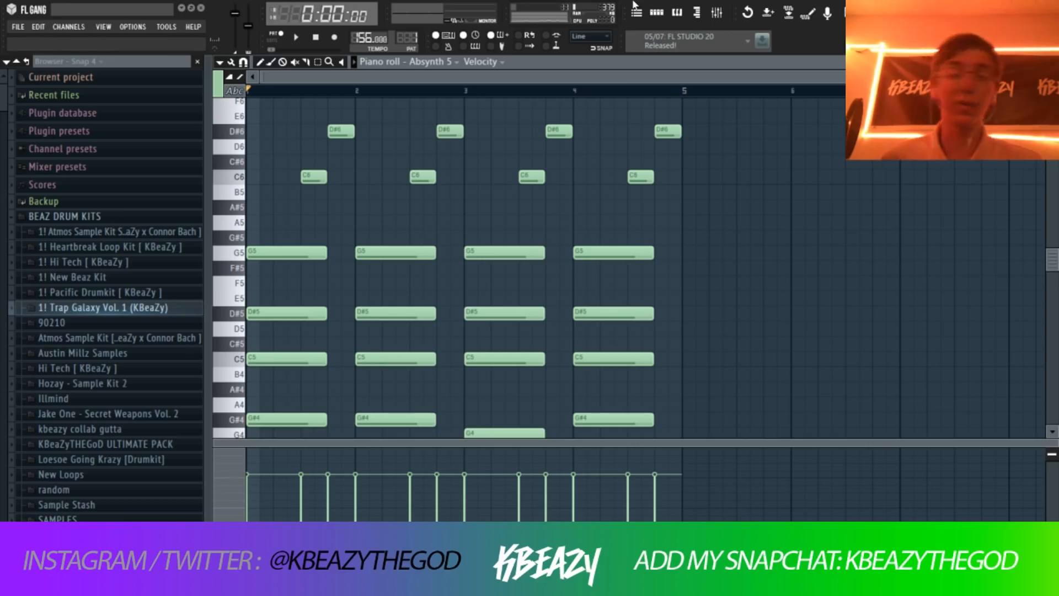
- Replace the G#4 note in bar 4 with a three-beat F4 and play the pattern
scroll(616, 103, "down", 1)
key("space")
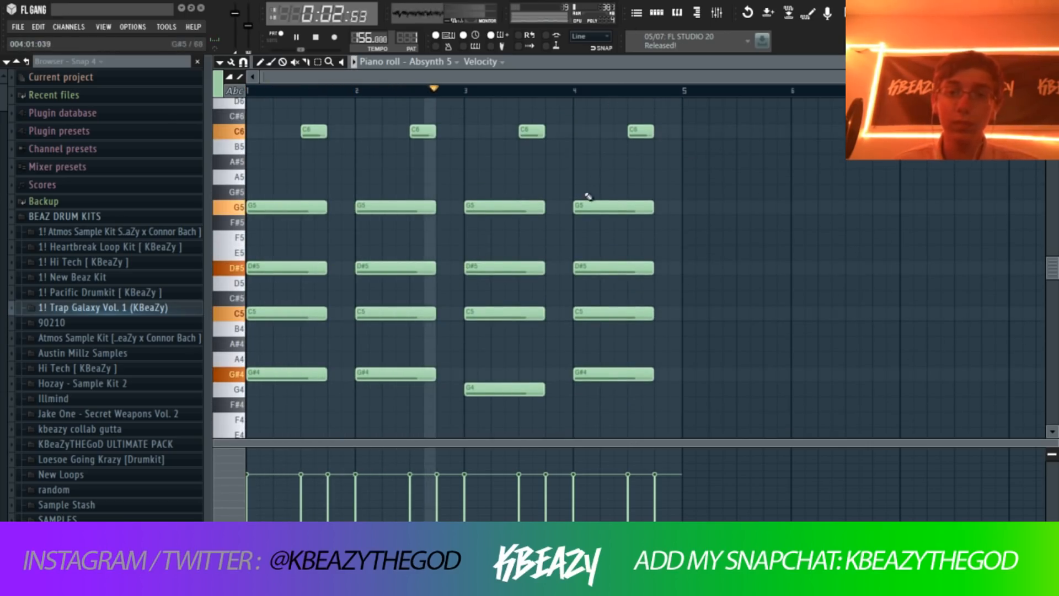
key("space")
left_click(577, 418)
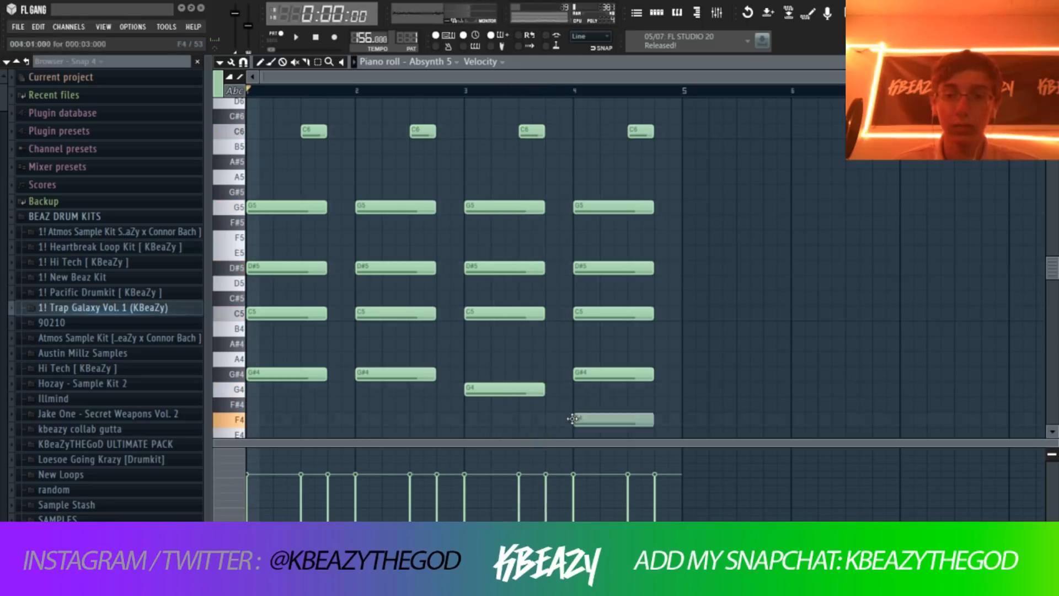
right_click(609, 374)
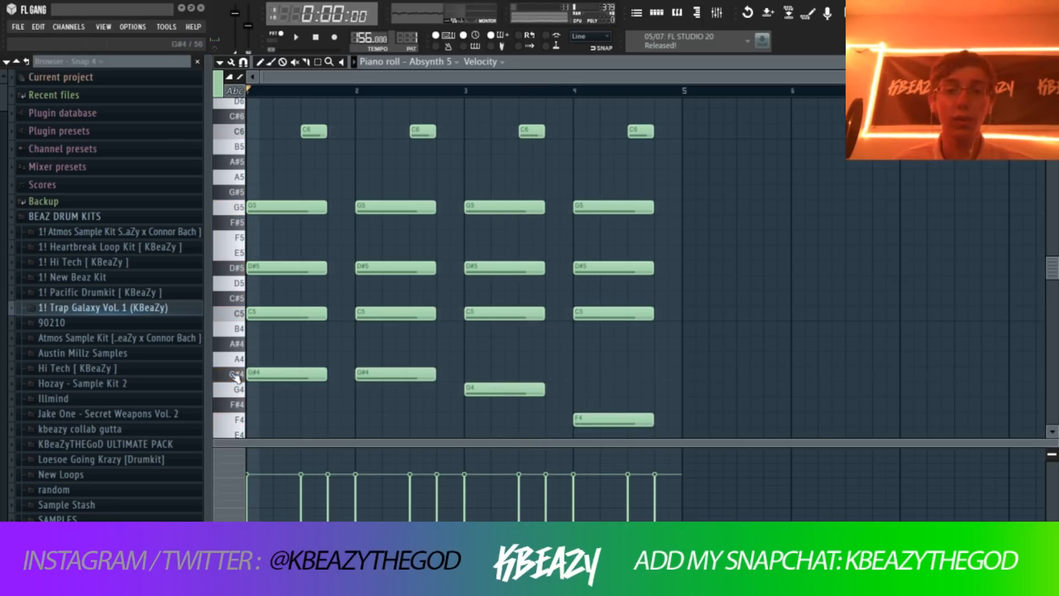
key("space")
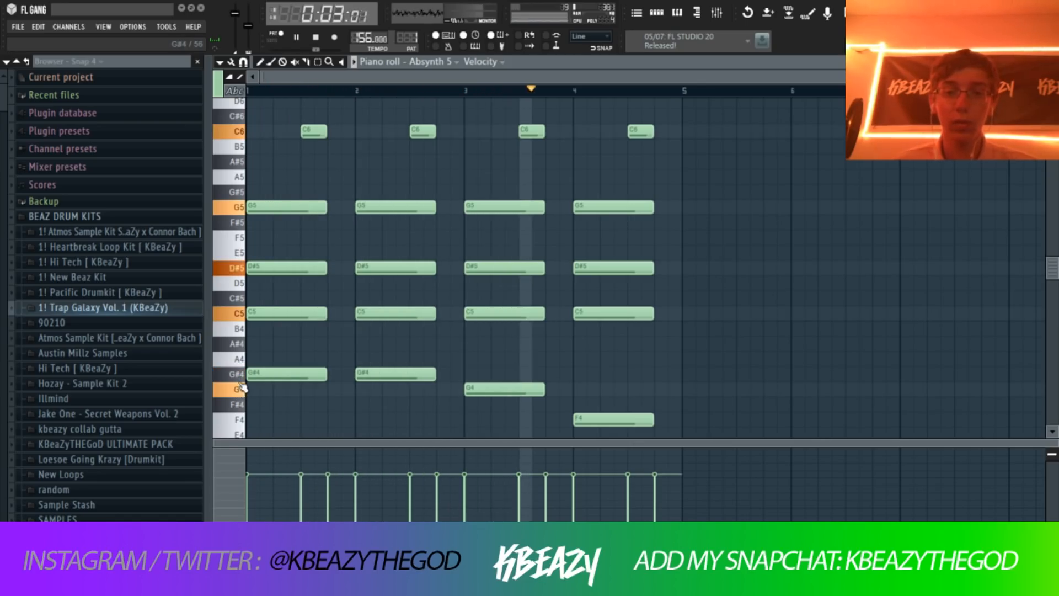
- Revoice the bar 4 chord by adding an A#4 note and swapping its C5 and D#5 notes for a D5
scroll(242, 388, "down", 1)
key("space")
left_click(570, 303)
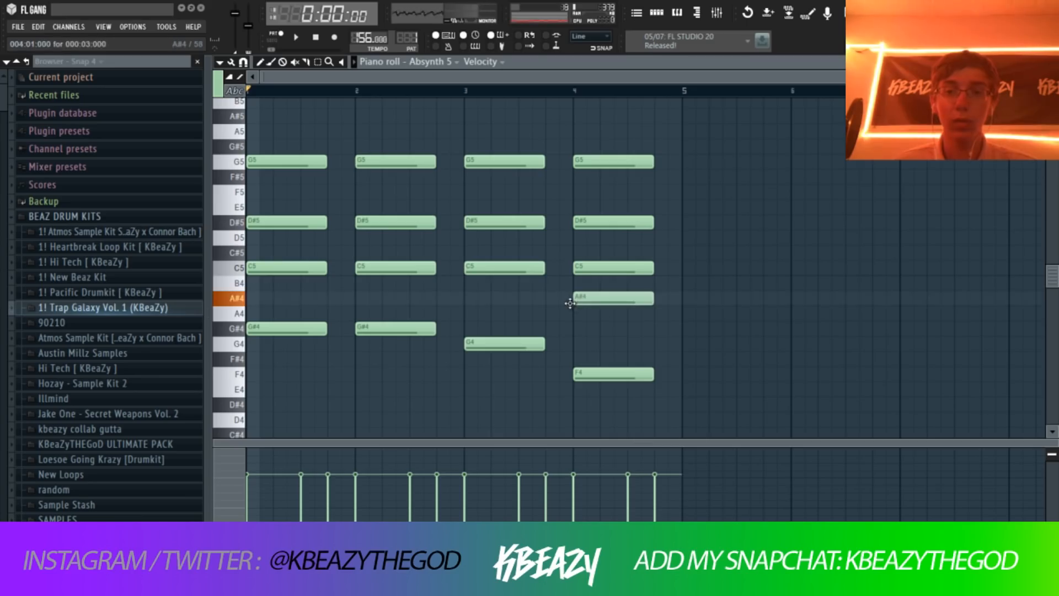
key("space")
right_click(591, 267)
left_click(581, 240)
right_click(593, 226)
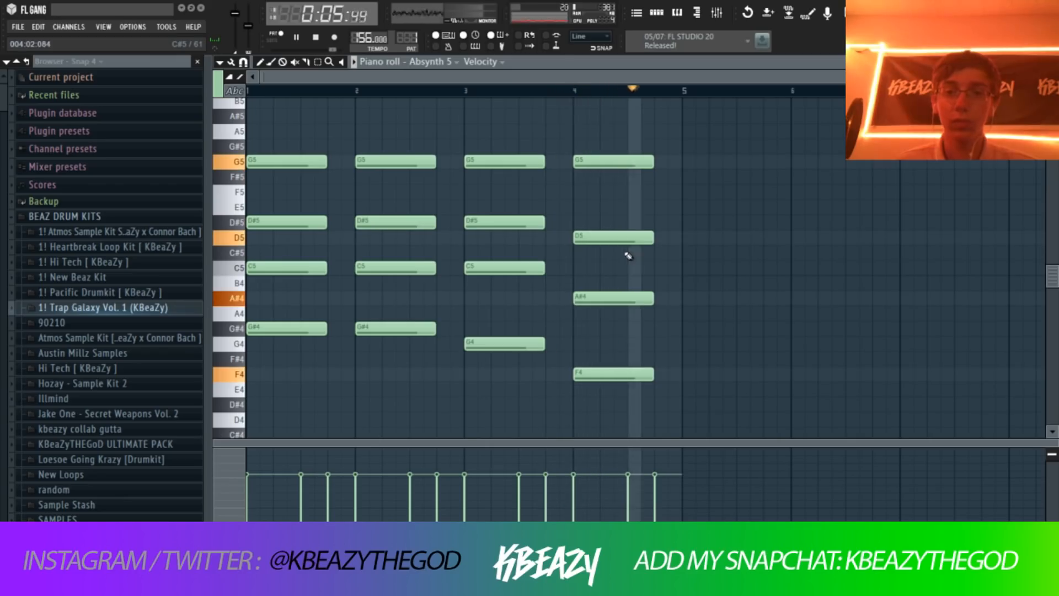
key("space")
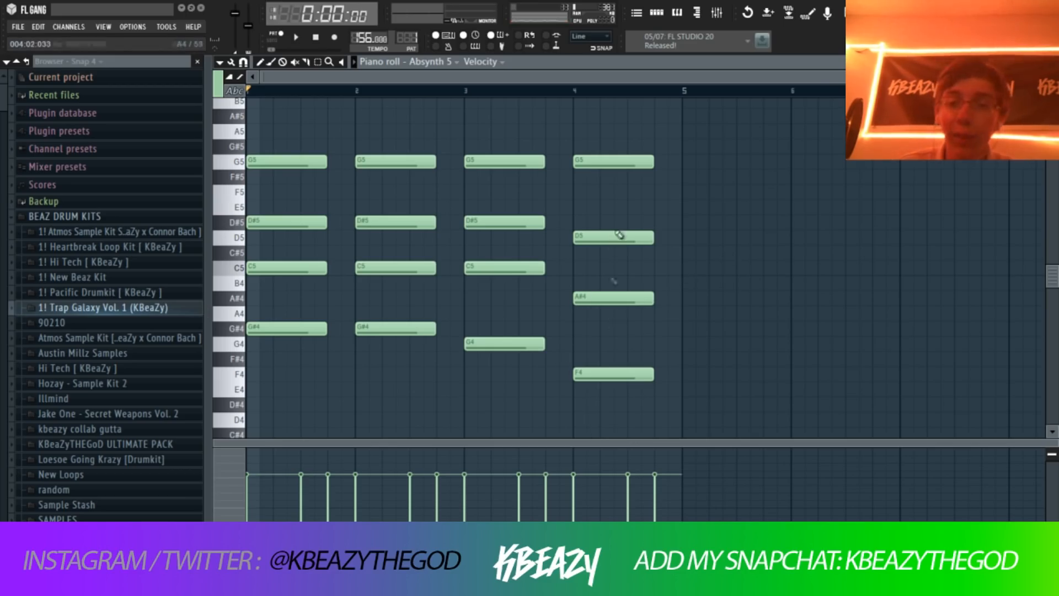
scroll(618, 235, "up", 3)
scroll(618, 265, "down", 2)
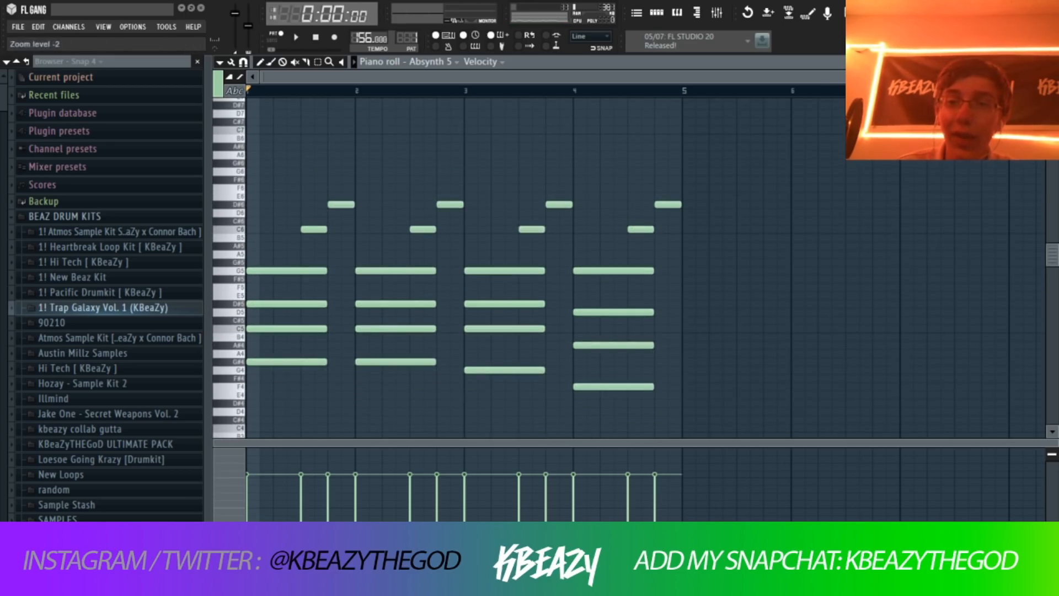
- Select the upper melody notes across all four bars, play the pattern, and clear the selection
scroll(778, 150, "up", 3)
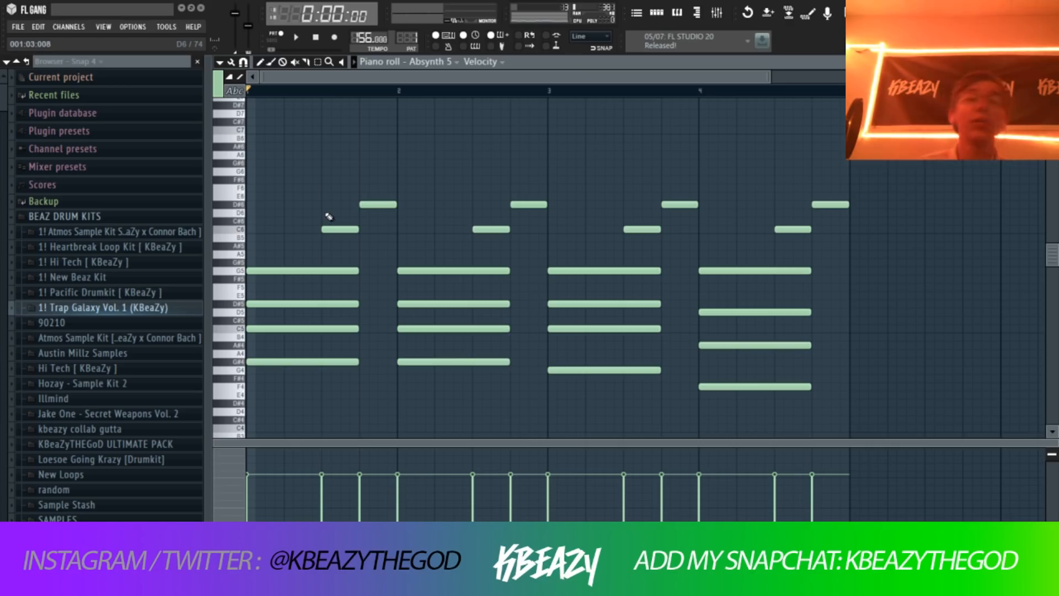
left_click_drag(886, 243, 306, 171)
key("space")
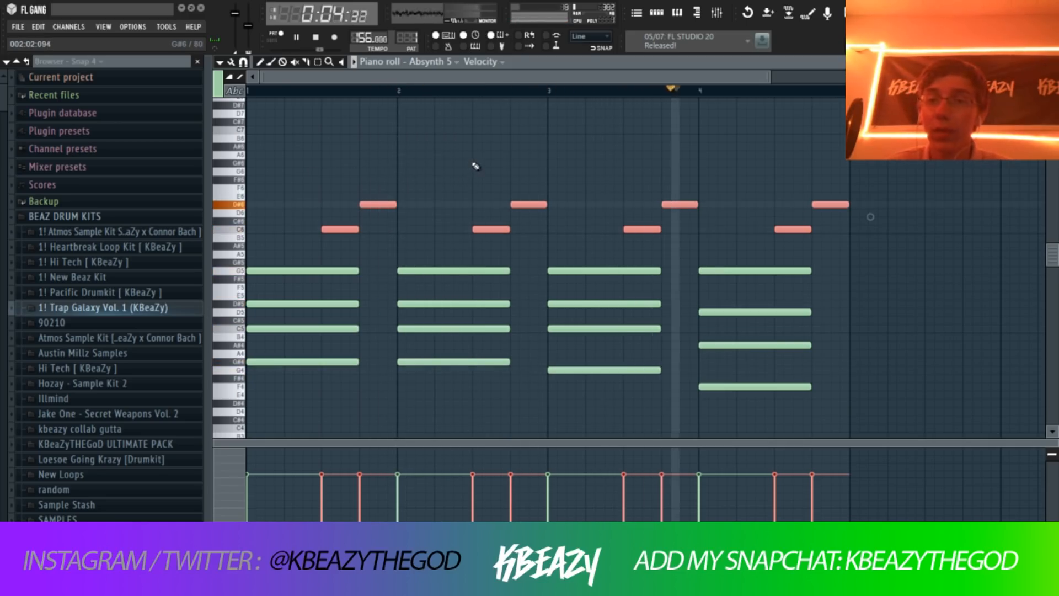
left_click(458, 191)
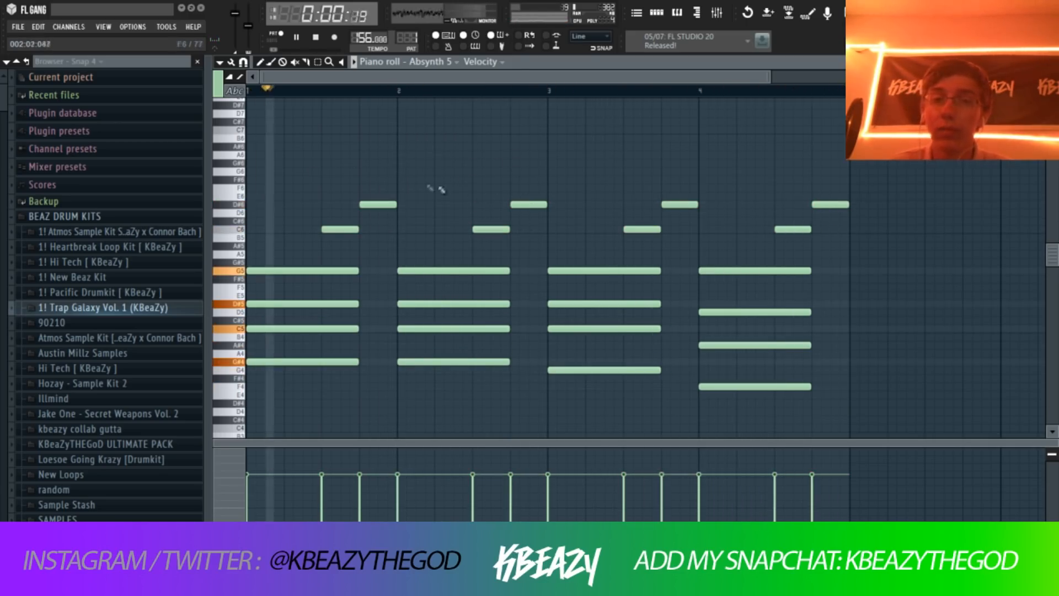
key("space")
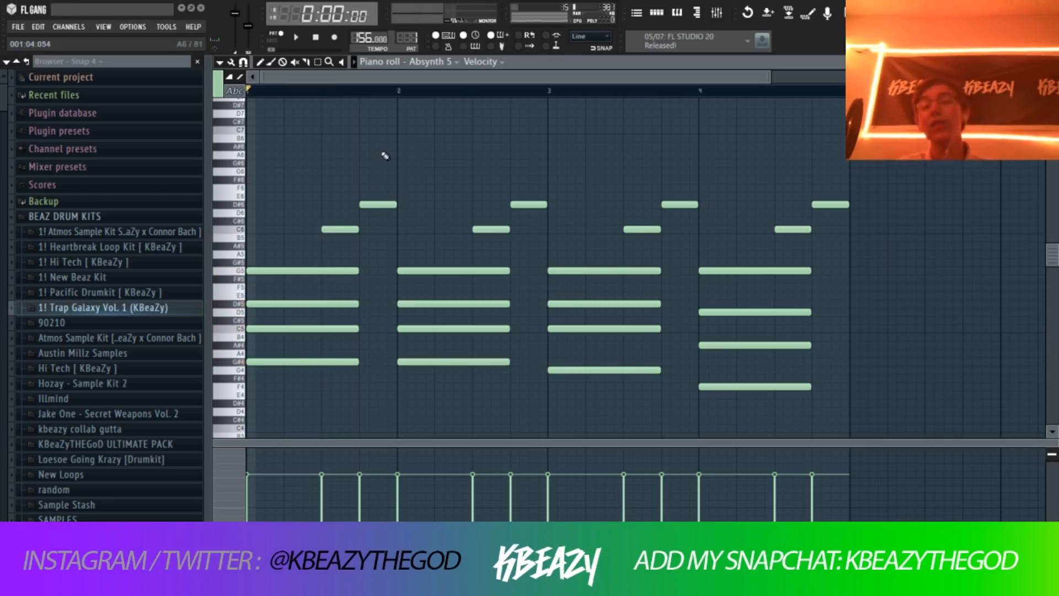
- Add a G6 note at the start of bar 1, stretch it to four beats, and play the pattern
left_click(280, 169)
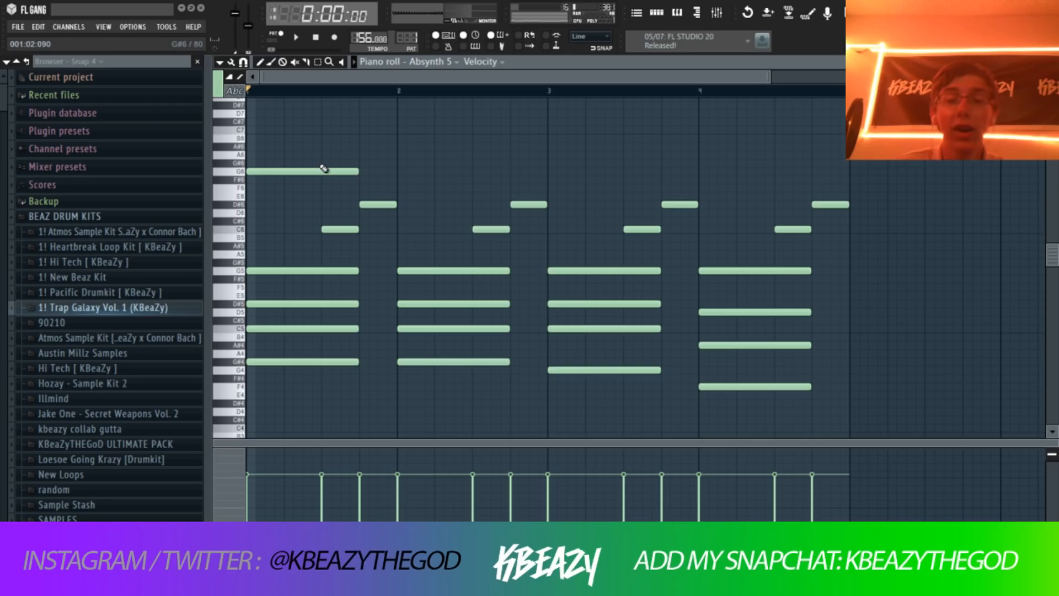
left_click_drag(357, 171, 404, 177)
key("space")
- Add a C7 note on beat 2 of bar 1 and trim it to two beats while auditioning the pattern
left_click(293, 131)
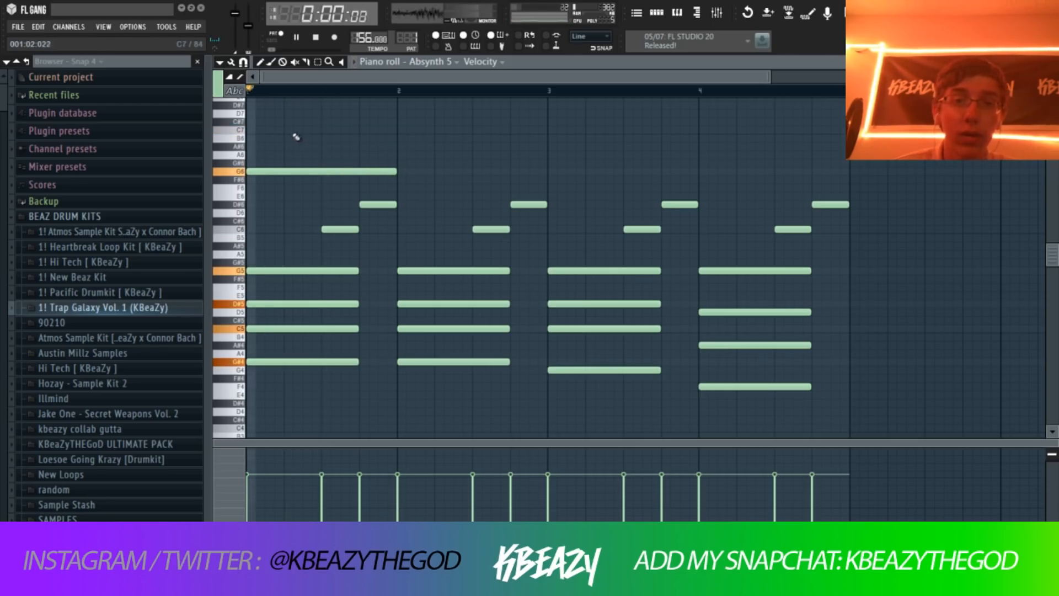
left_click(295, 131)
key("space")
key("space")
left_click_drag(431, 130, 366, 130)
left_click(378, 108)
key("space")
left_click_drag(366, 130, 358, 129)
key("space")
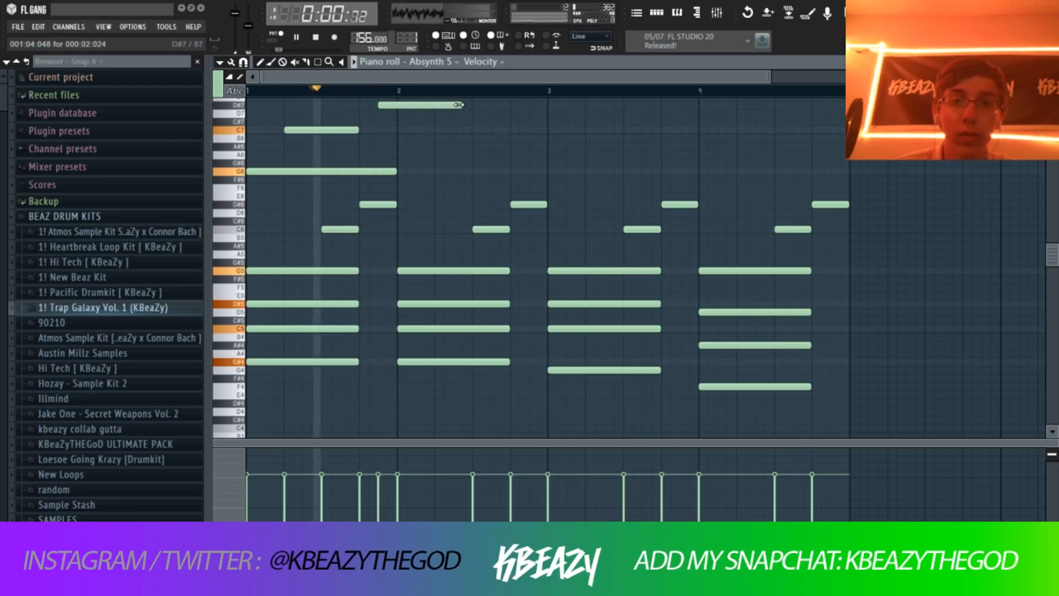
- Place a one-beat D#7 note on beat 4 of bar 1 and play the pattern
left_click_drag(462, 104, 397, 104)
left_click(399, 113)
key("space")
key("space")
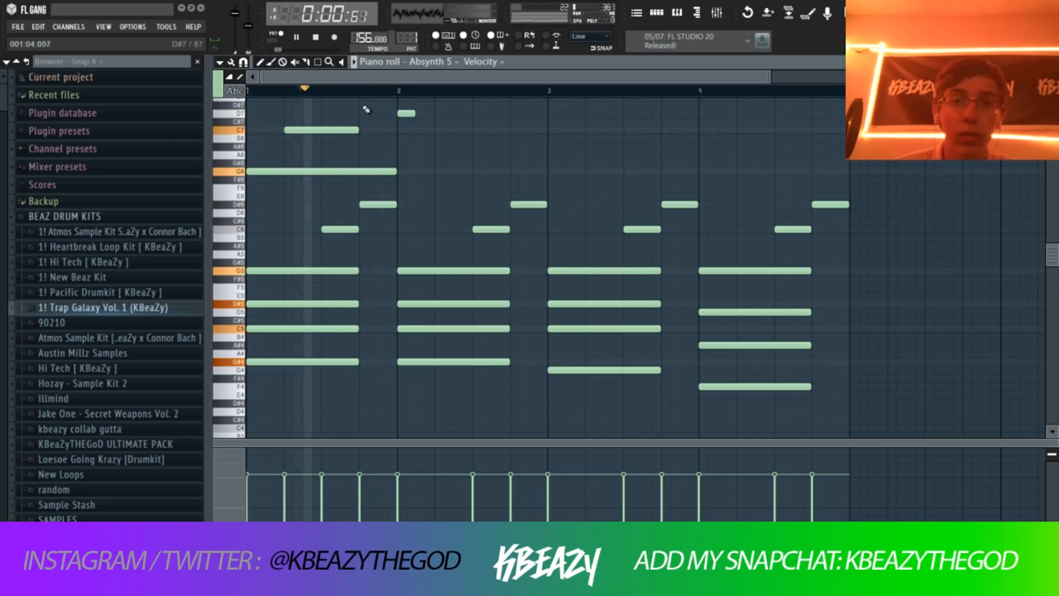
mouse_move(387, 105)
left_mouse_down()
mouse_move(368, 104)
mouse_move(399, 110)
left_mouse_up()
key("space")
- Fill the top line of bar 2 with a two-beat D7 followed by a two-beat C7
right_click(408, 114)
left_click(400, 113)
left_click(472, 131)
key("space")
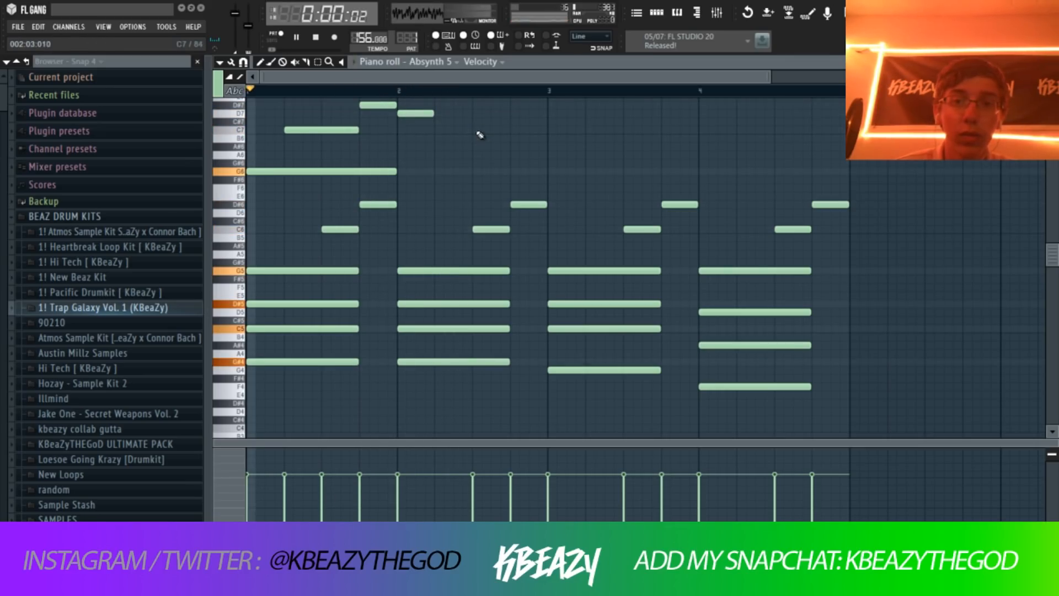
left_click_drag(436, 114, 546, 132)
- Place a two-beat G6 note at the start of bar 3 in place of a trial A#6 note
left_click(559, 155)
right_click(559, 155)
key("space")
key("space")
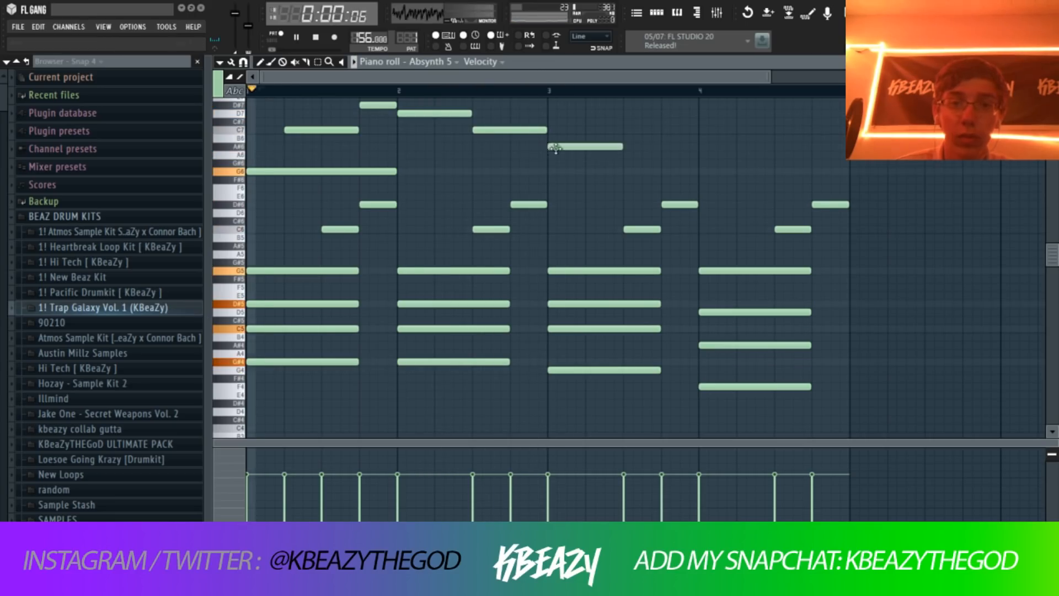
left_click(562, 171)
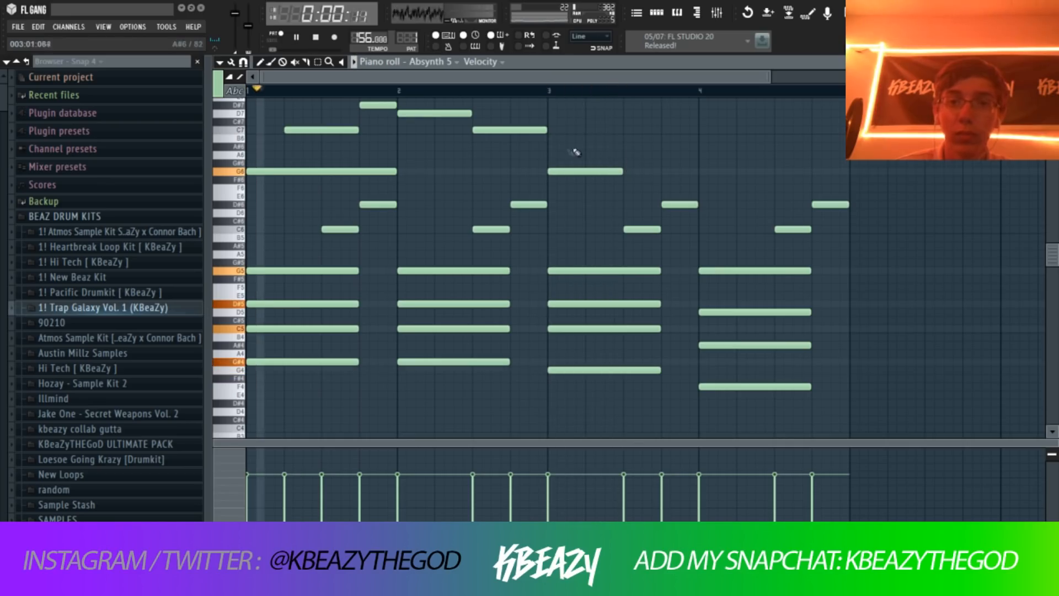
left_click_drag(548, 149, 339, 113)
left_click(662, 148, "ctrl")
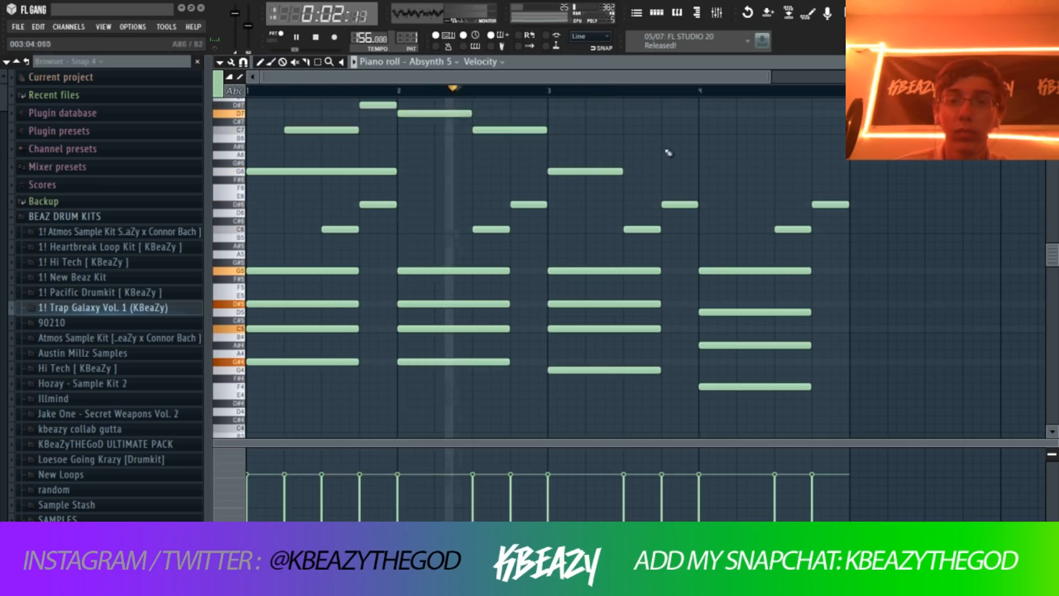
- Add a two-beat F7 note on beat 2 of bar 3
scroll(634, 138, "up", 1)
left_click(593, 117)
key("space")
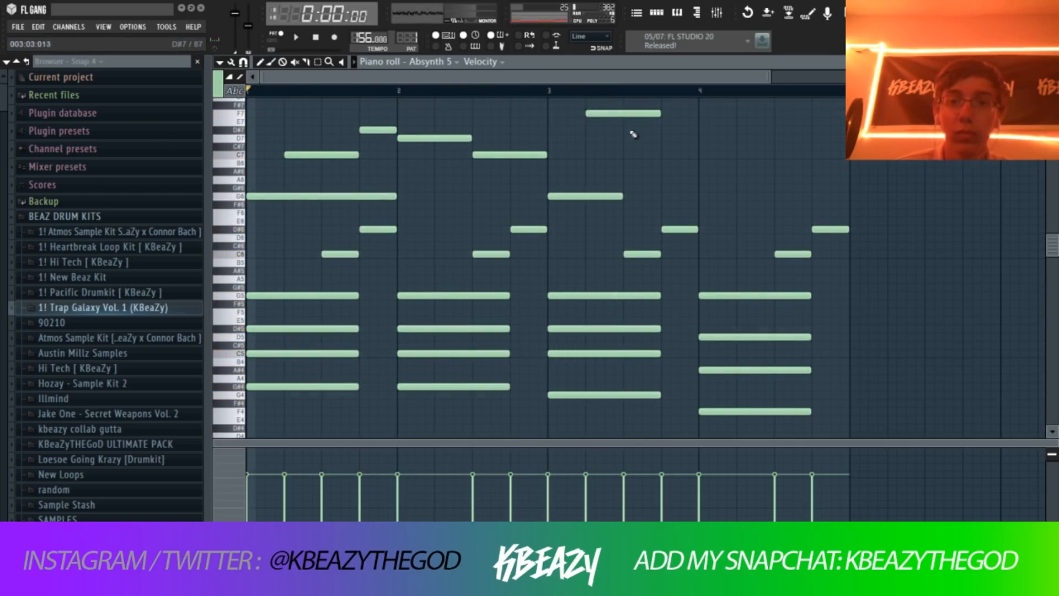
- Trim the F7 in bar 3 to one beat, follow it with a half-beat D7, and remove the trial D#7
left_click(627, 133)
right_click(630, 132)
left_click(631, 140)
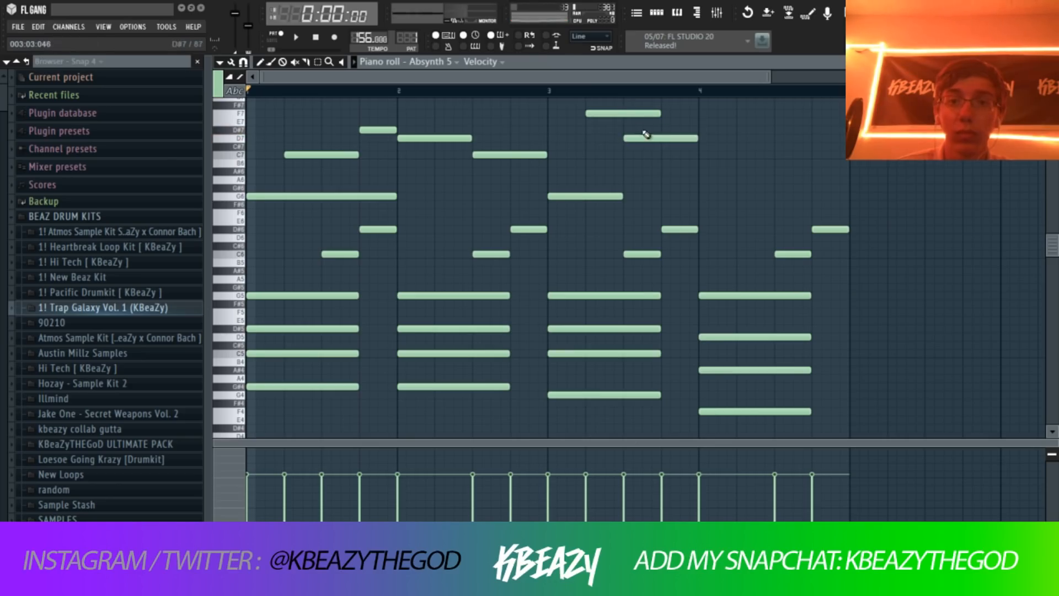
left_click(646, 132)
key("space")
left_click_drag(697, 139, 624, 117)
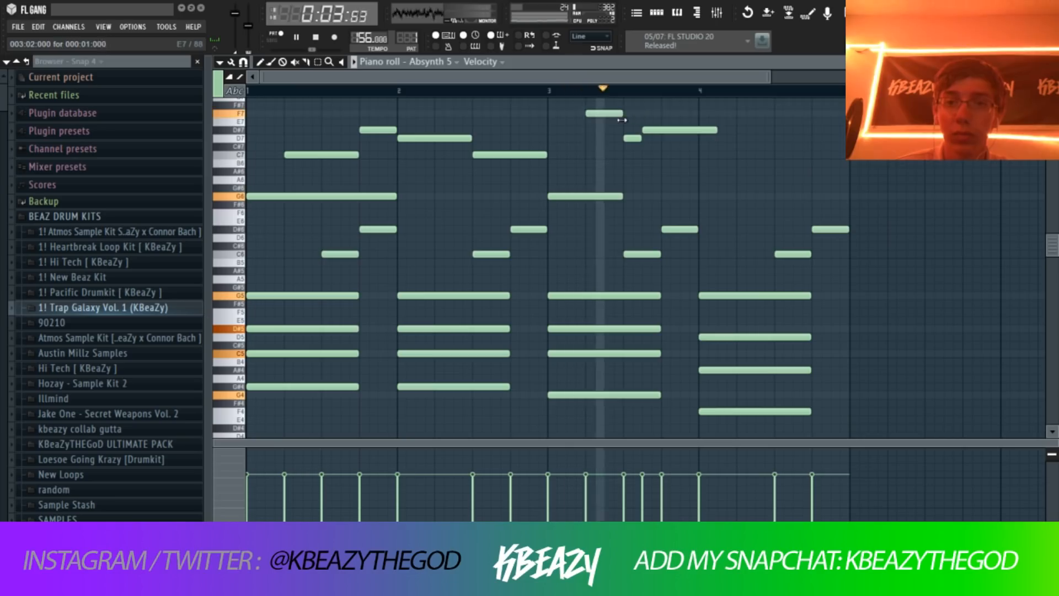
right_click(667, 133)
key("space")
- Set the piano roll snap to 1/3 beat and clear the trial notes on beat 3 of bar 3, undoing the D#7
left_click(243, 62)
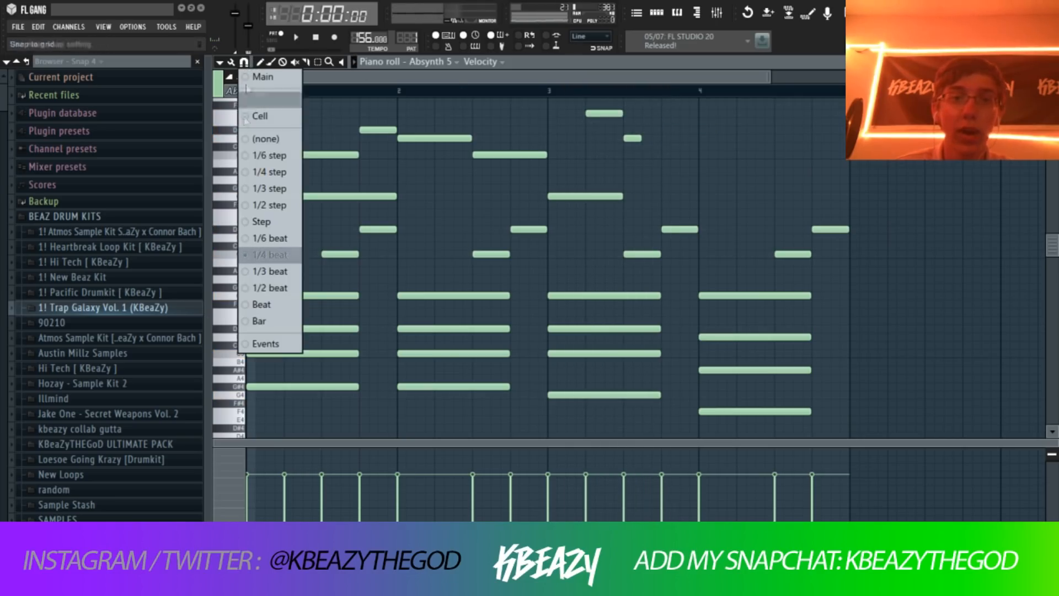
left_click(257, 271)
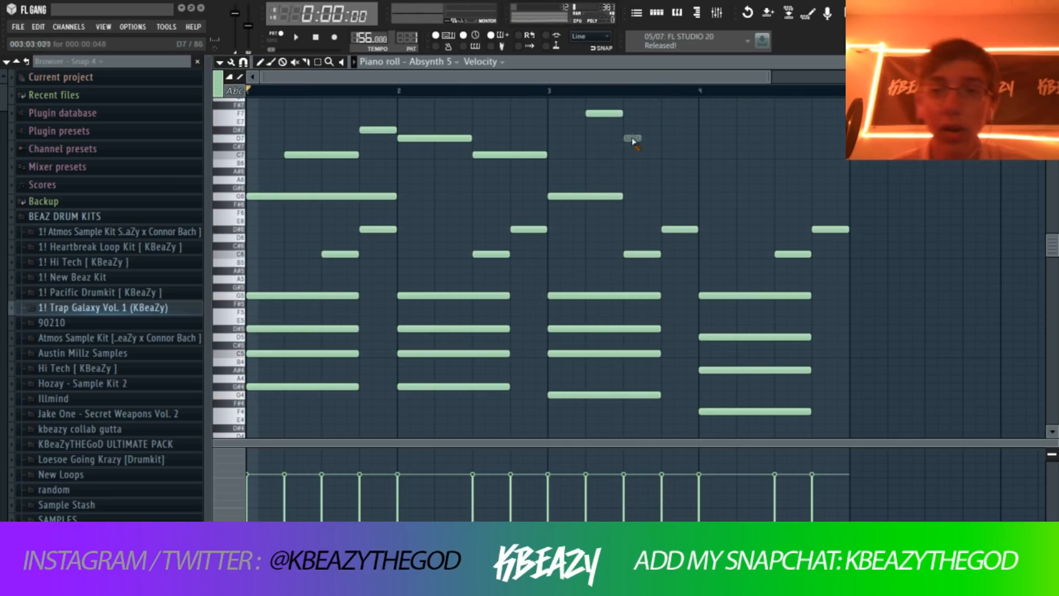
left_click(244, 61)
left_click(276, 271)
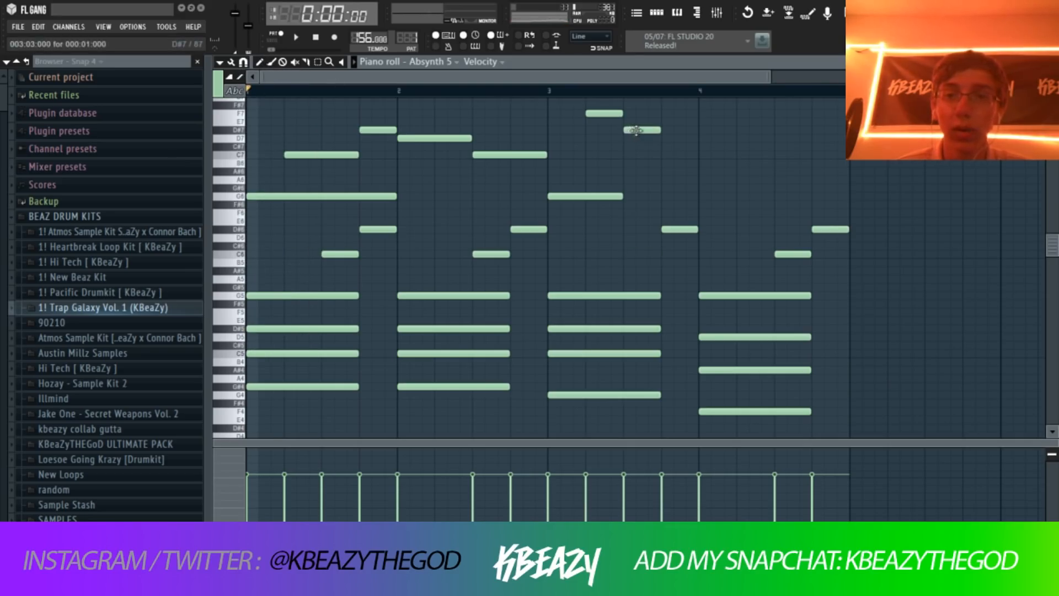
left_click(38, 27)
left_click(66, 40)
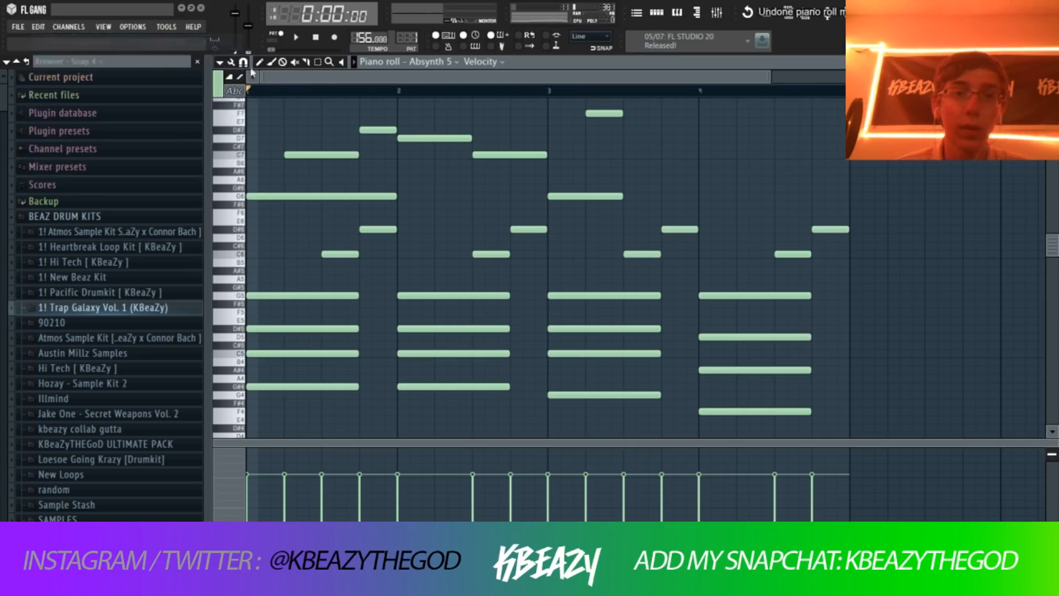
- Build a triplet of 1/3-beat D7, D#7 and D7 notes on beat 3 of bar 3 and play the pattern
left_click(627, 141)
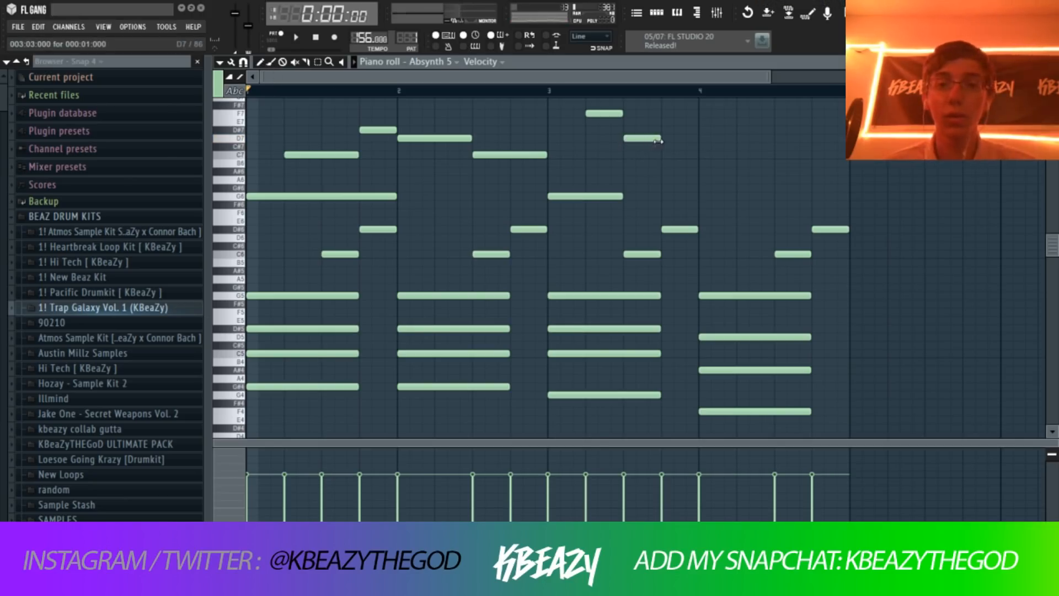
left_click(637, 130)
key("space")
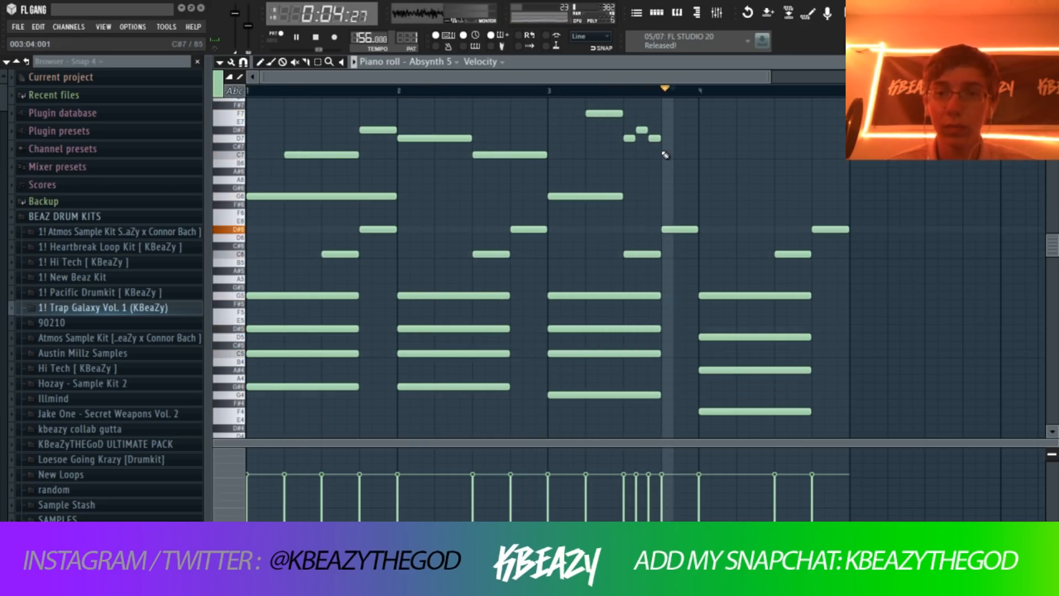
- Move the triplet to beat 4 of bar 4 and place a one-beat C7 on beat 3 of bar 3
left_click_drag(672, 149, 825, 139)
left_click(629, 155)
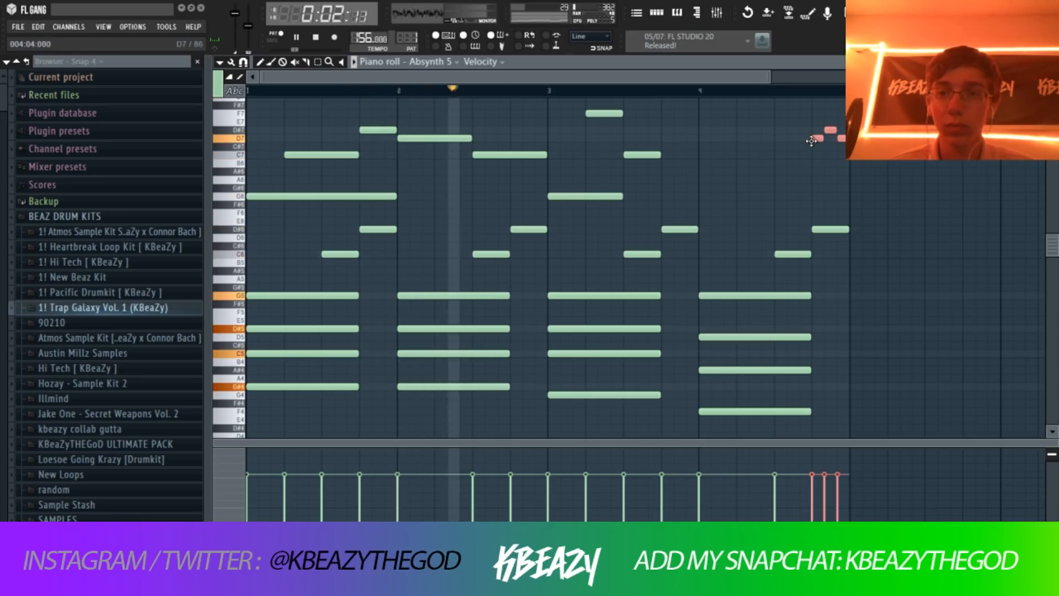
left_click(770, 152, "ctrl")
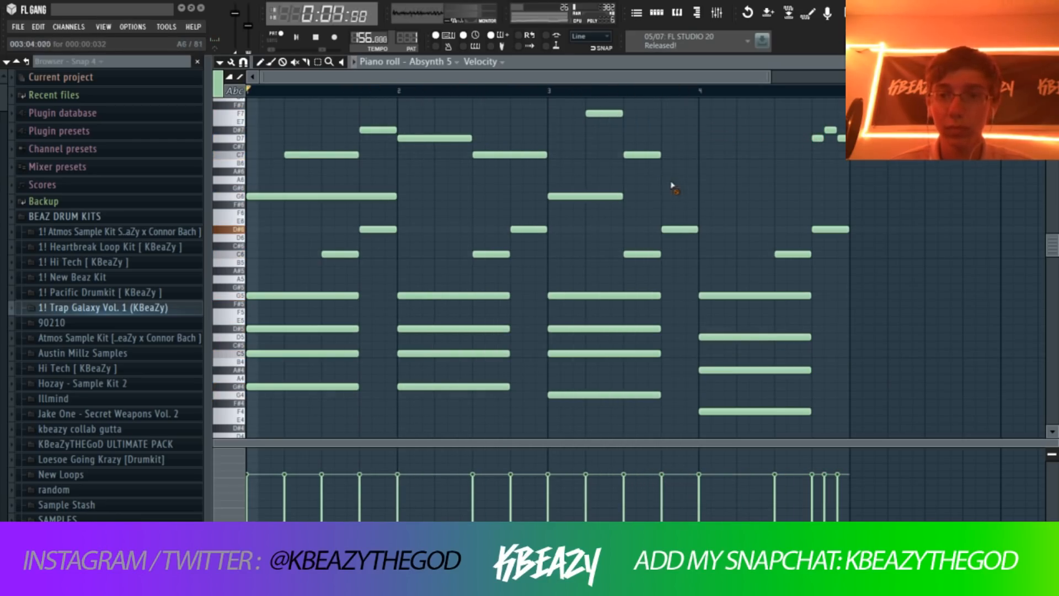
- Replace the C7 on beat 3 of bar 3 with a one-beat D#7 and play from bar 3
key("space")
right_click(642, 155)
left_click(625, 130)
key("space")
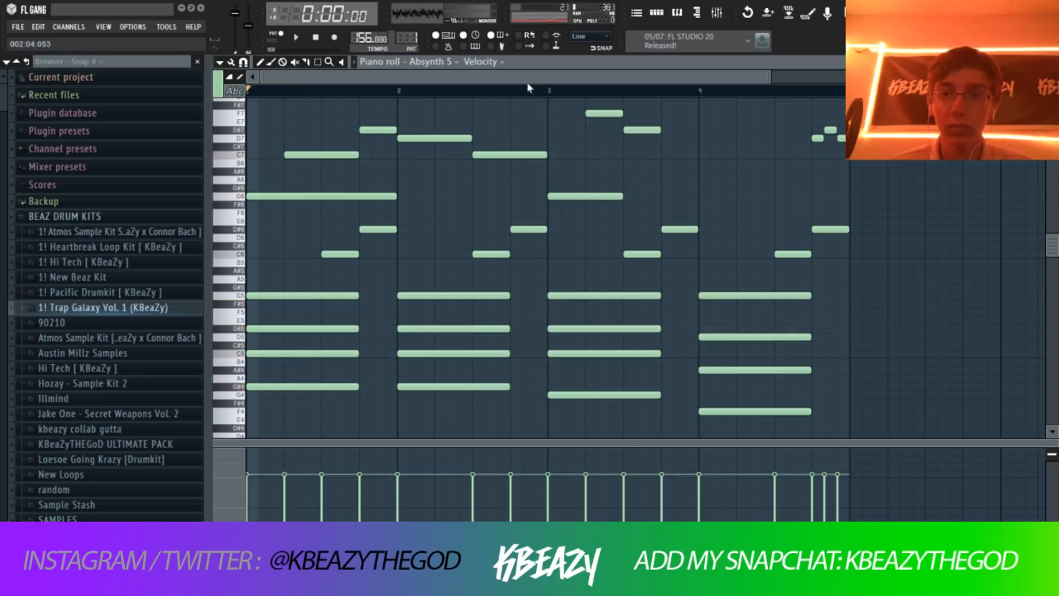
left_click(548, 92)
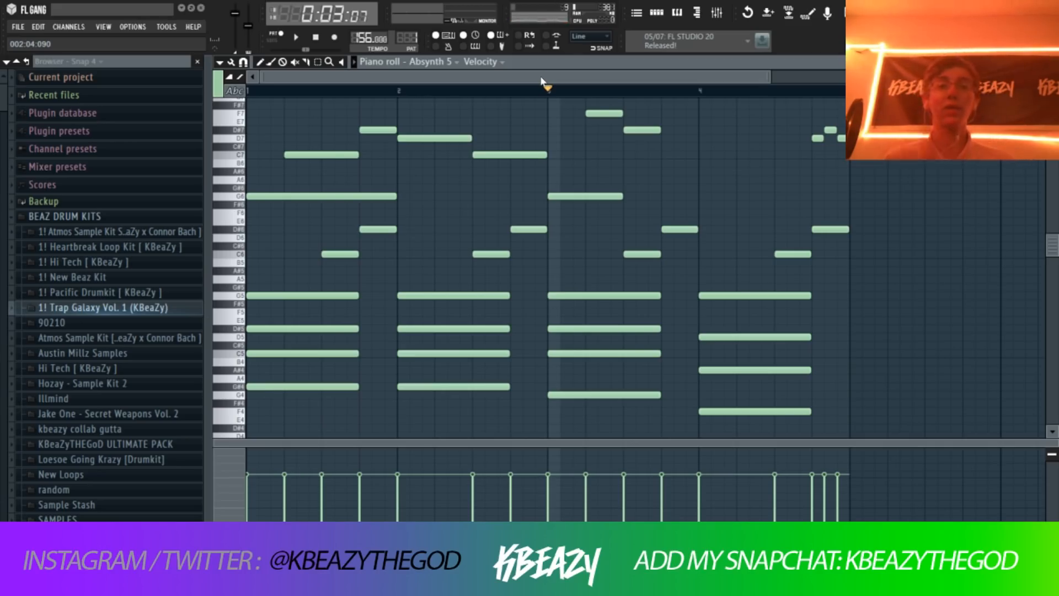
left_click_drag(767, 77, 816, 77)
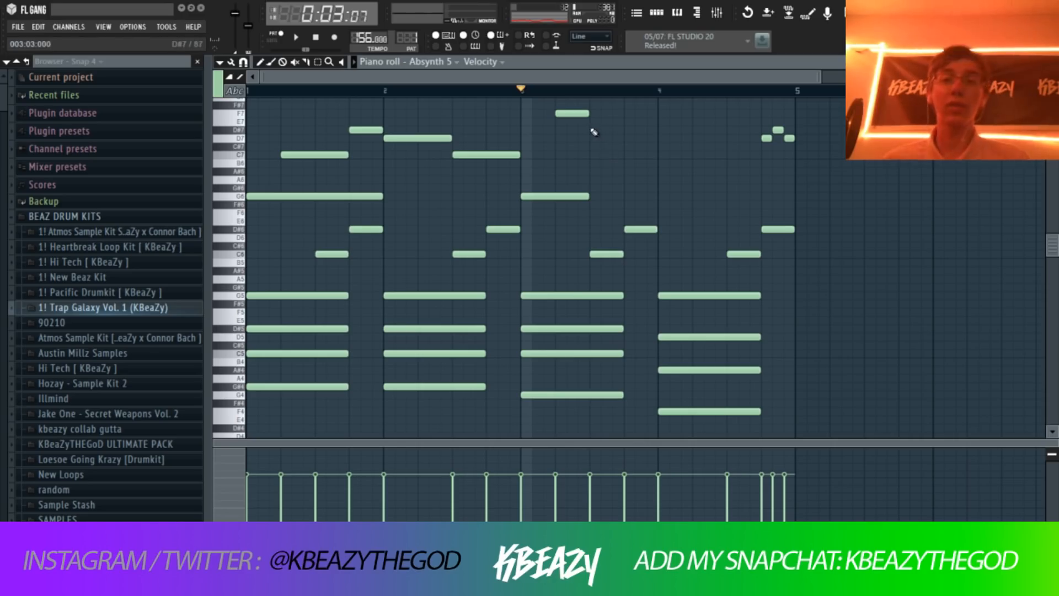
left_click(594, 132)
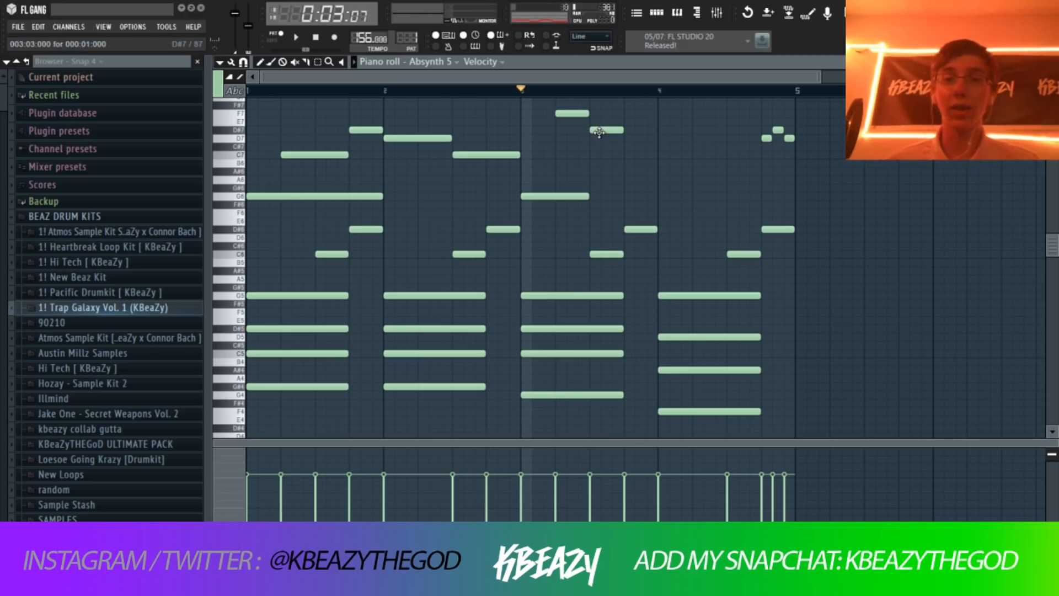
key("space")
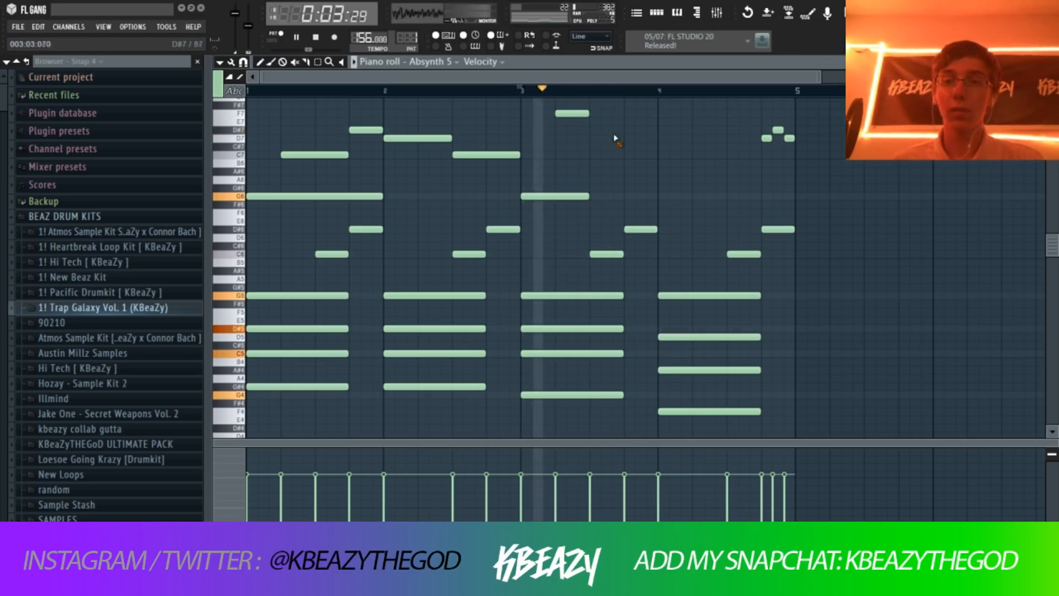
- Swap the D#7 on beat 3 of bar 3 for a D7 and add a one-beat D#7 on beat 4
left_click_drag(599, 131, 592, 139)
left_click(634, 130)
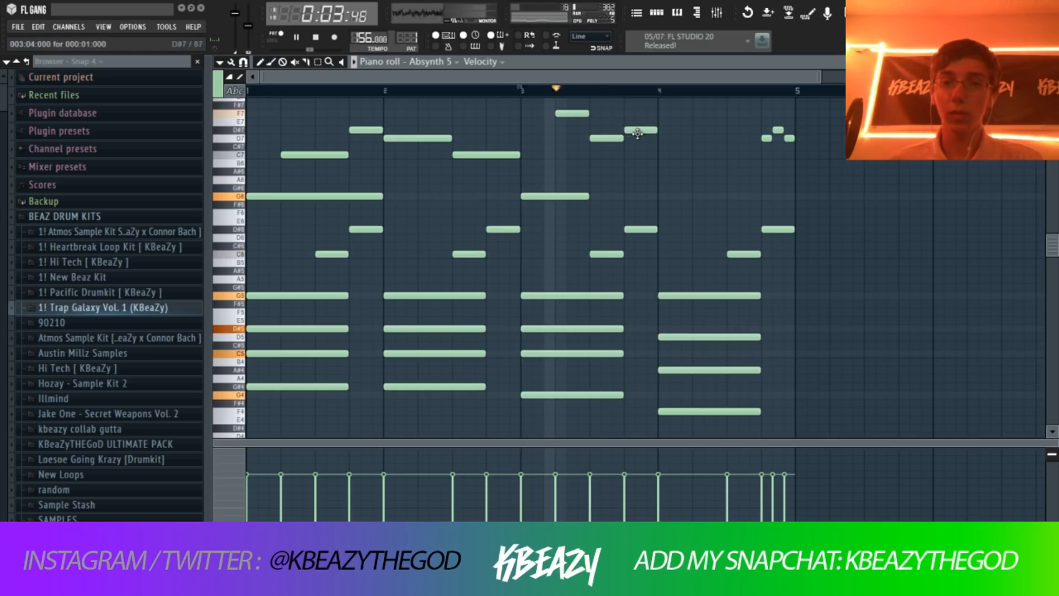
key("space")
- Place an A#6 note at the start of bar 4 in place of a trial A6 and stretch it to two beats
left_click(662, 179)
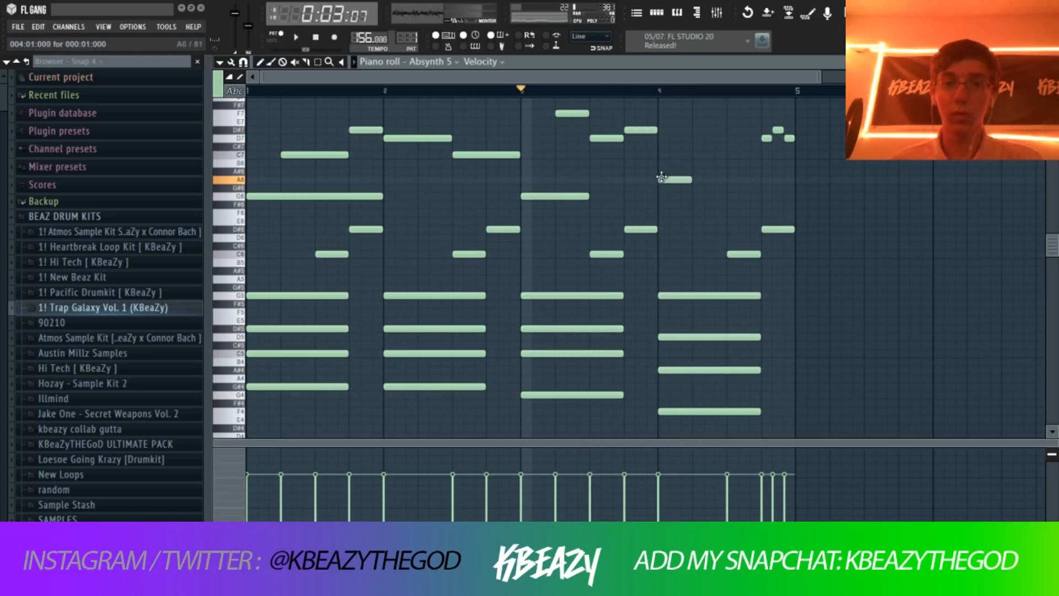
key("space")
left_click_drag(660, 173, 721, 170)
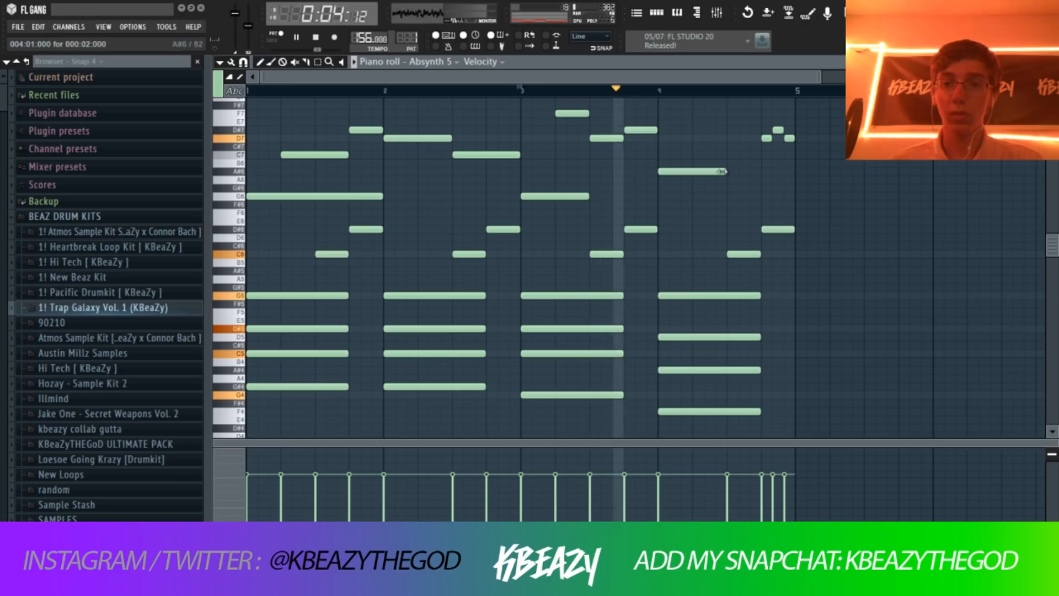
- Place a one-beat G6 on beat 3 of bar 4 in place of a trial C7, and play from bar 4
left_click(734, 157)
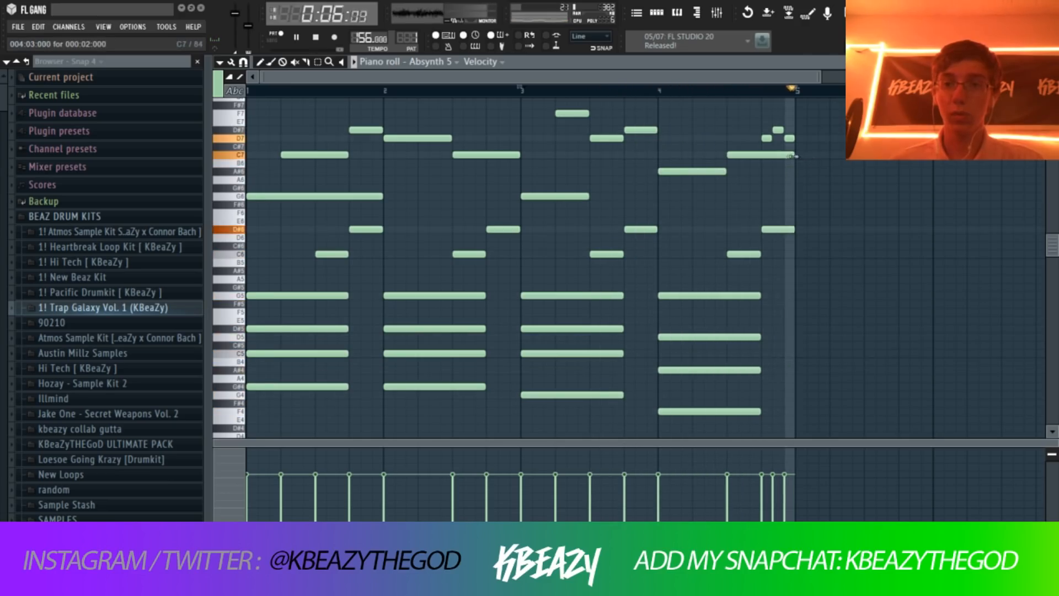
left_click_drag(793, 156, 755, 158)
left_click(661, 88)
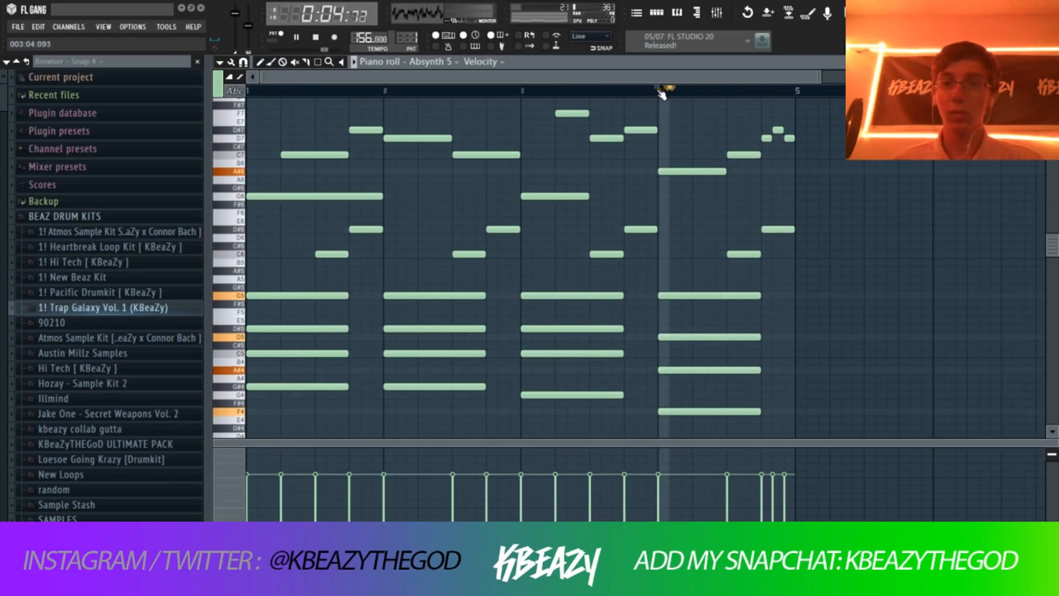
key("space")
left_click(736, 196)
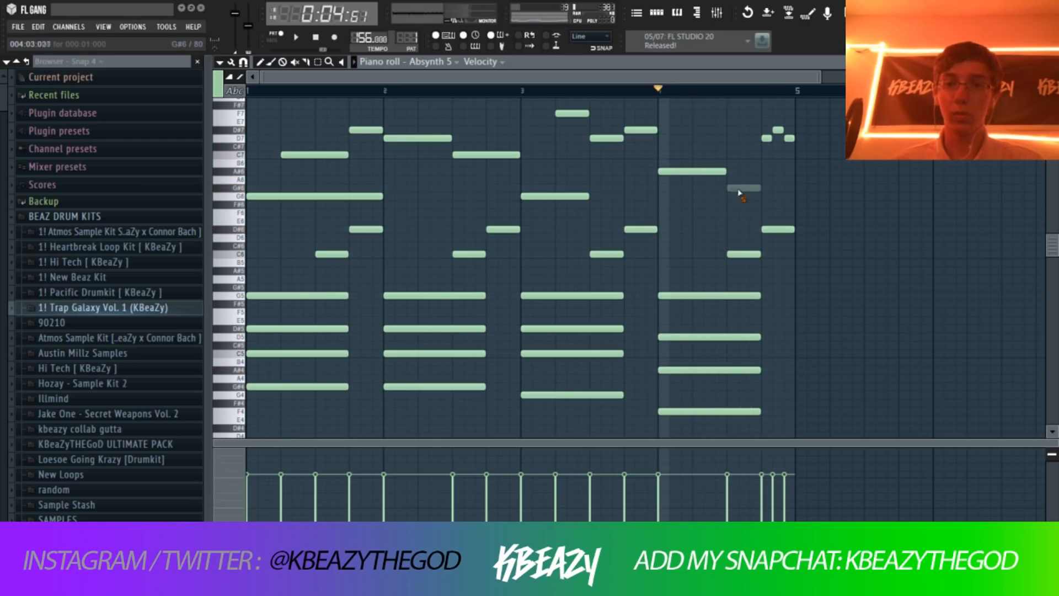
key("space")
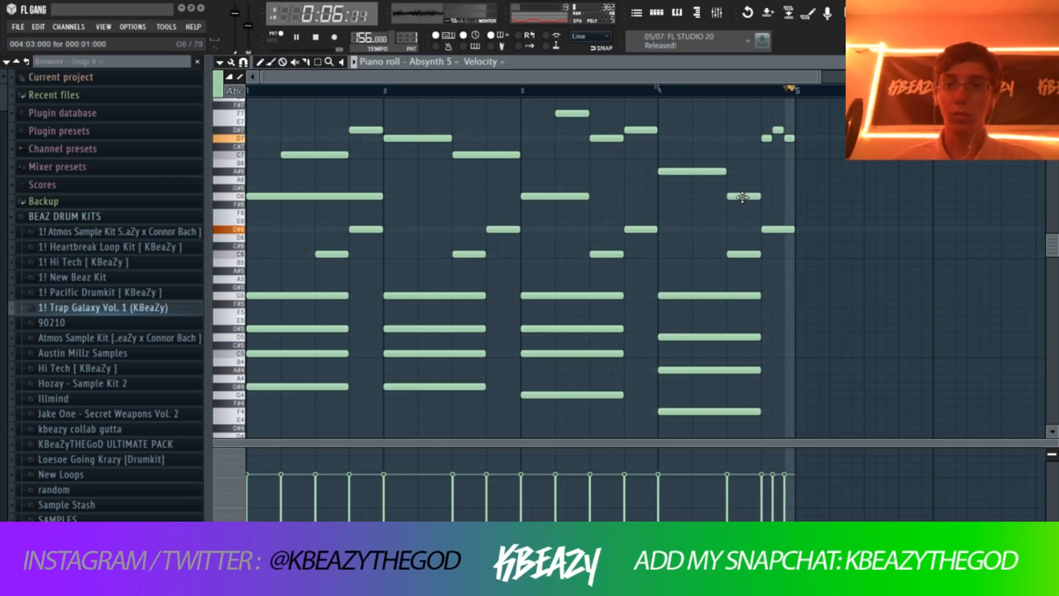
- Stop playback and briefly select the chord and lower melody notes beneath the top-line melody
key("space")
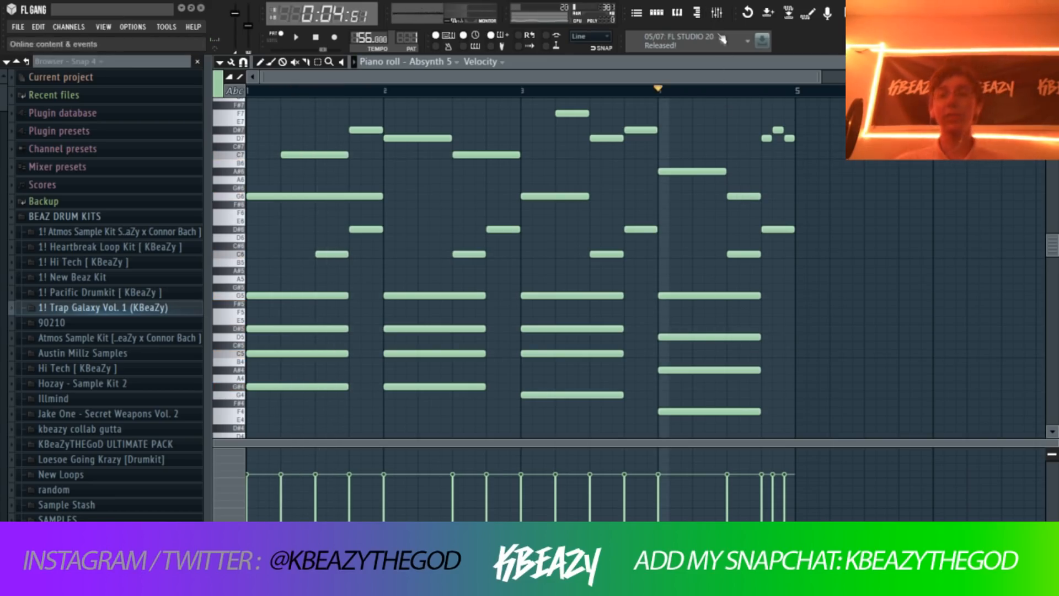
left_click_drag(779, 428, 276, 216)
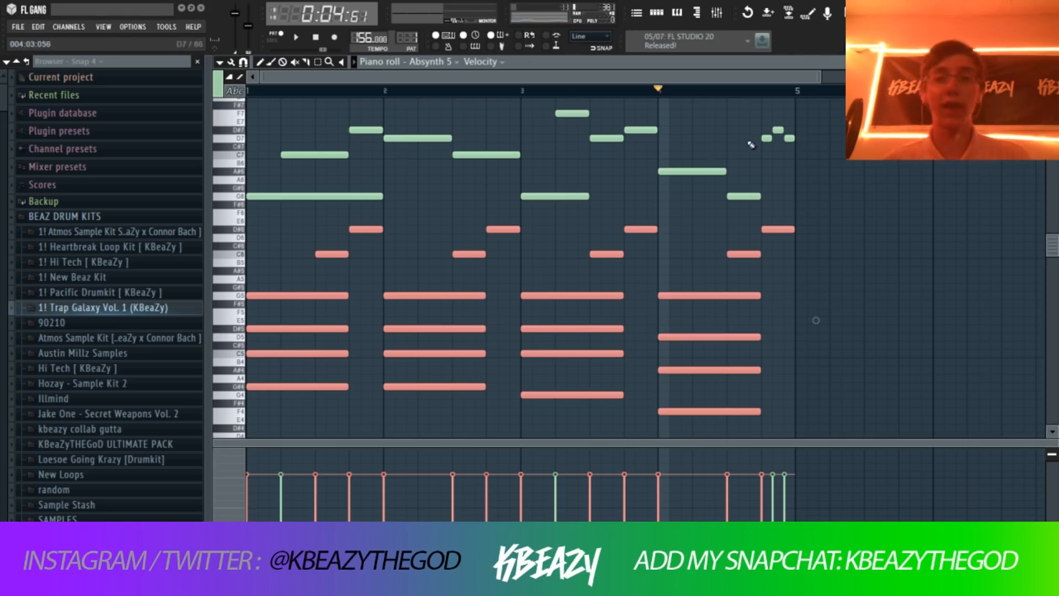
right_click(866, 193)
- Link the Absynth 5 channel to mixer track Insert 1
left_click(717, 13)
left_click(656, 13)
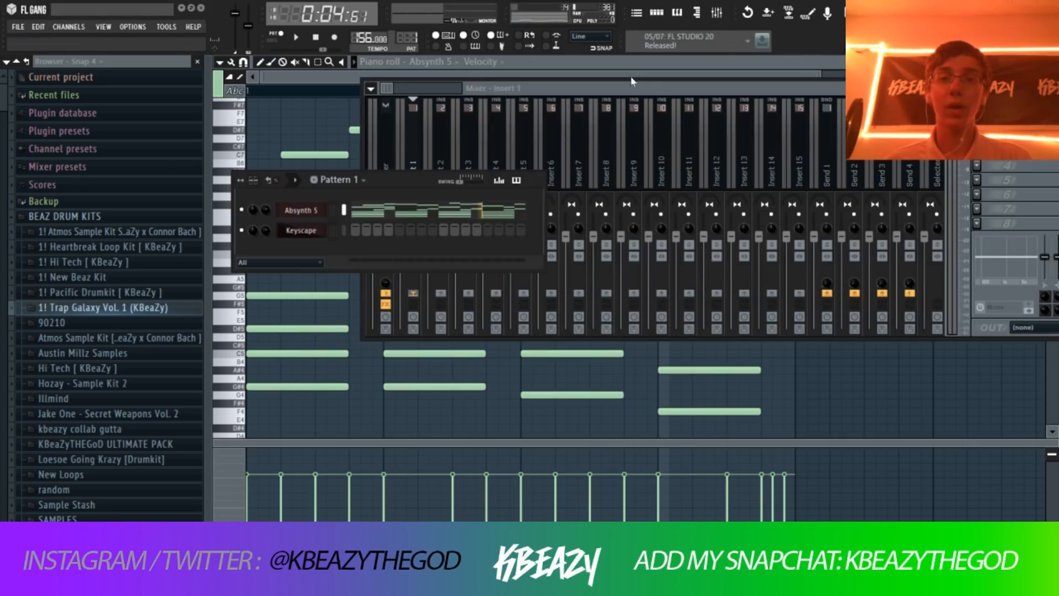
left_click(423, 110)
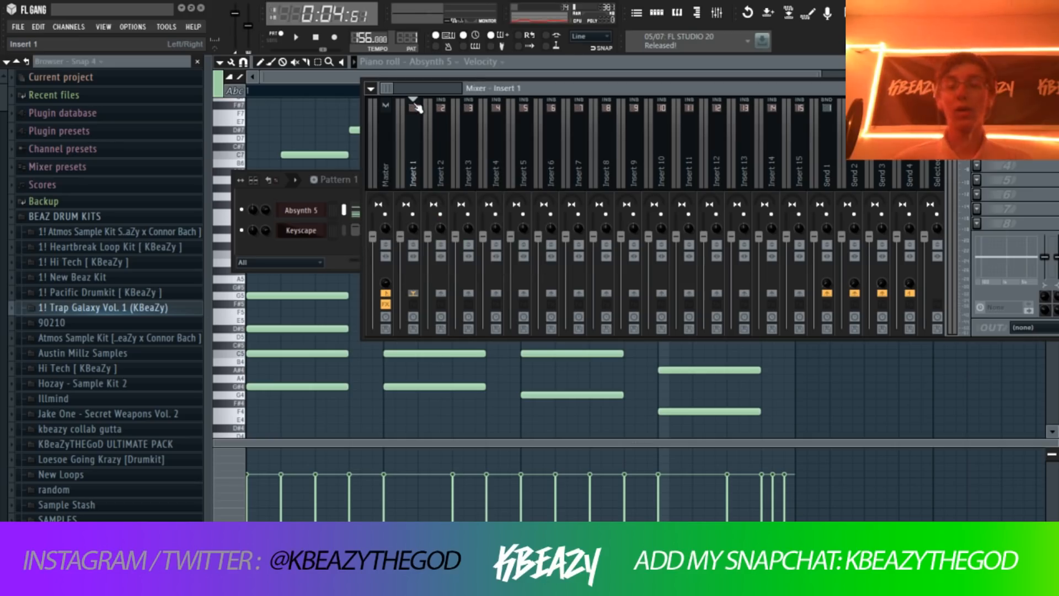
key("space")
key("space")
- Play the pattern from its start and copy the Absynth 5 notes into the Keyscape channel
left_click(270, 91)
left_click(656, 13)
key("space")
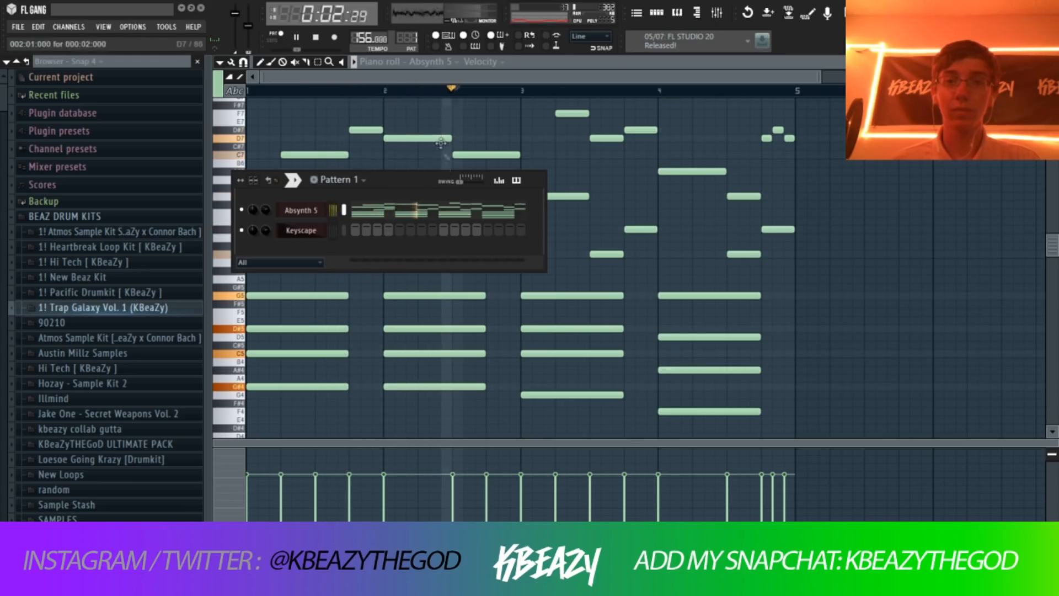
key("space")
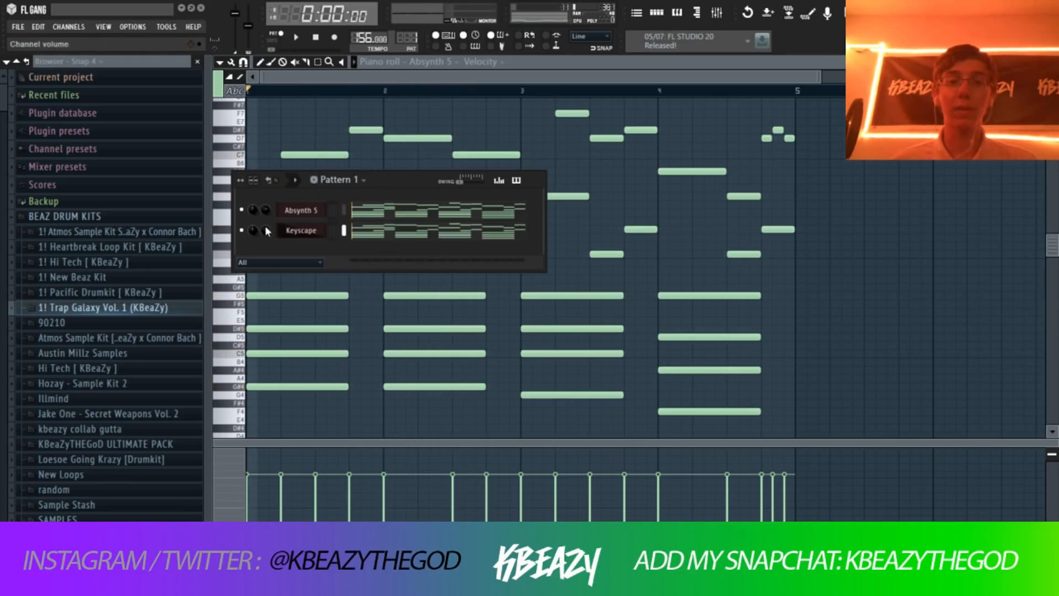
- Open the Keyscape instrument and load the Rhodes - LA Custom Warm patch
left_click(301, 231)
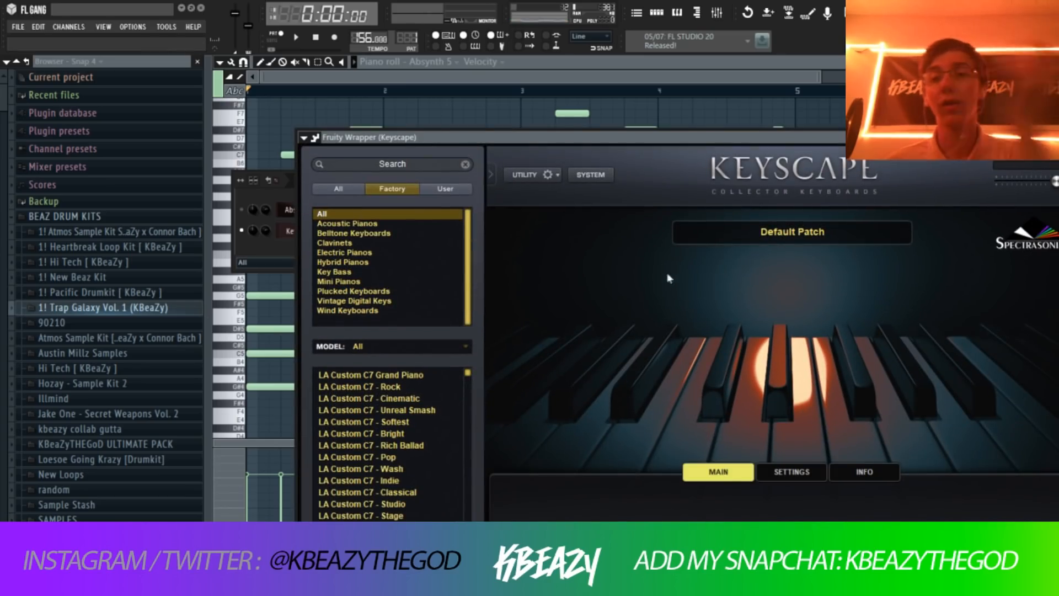
left_click_drag(574, 137, 528, 104)
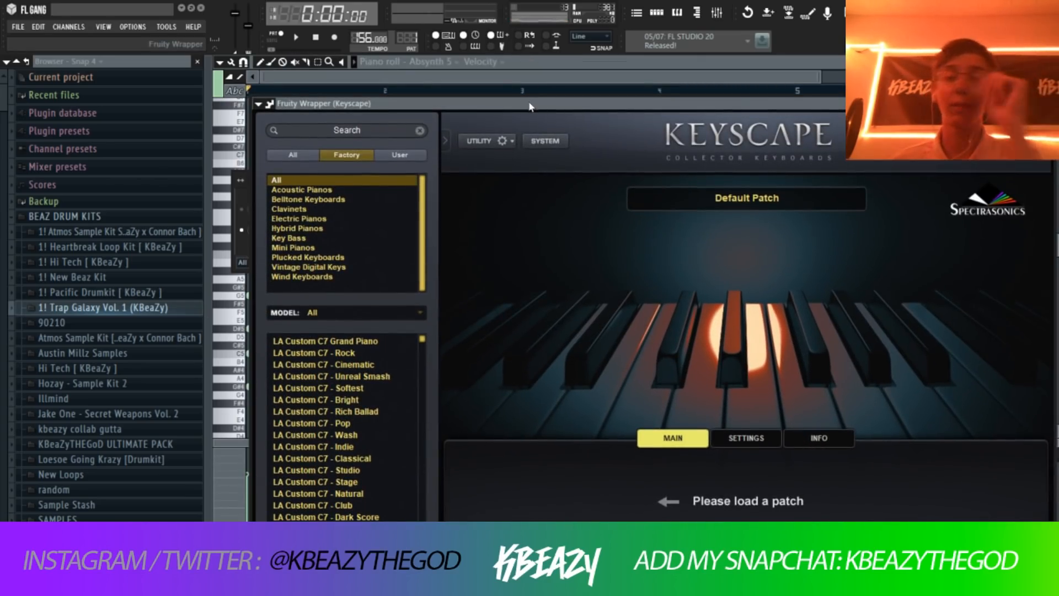
scroll(386, 378, "down", 2)
scroll(384, 379, "down", 5)
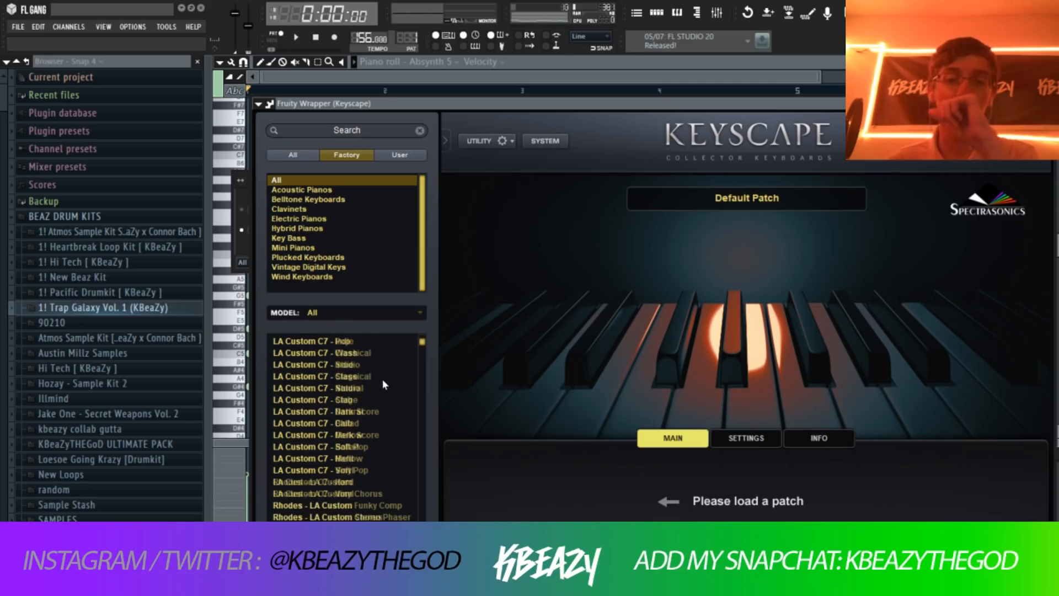
scroll(386, 377, "up", 2)
scroll(386, 376, "down", 3)
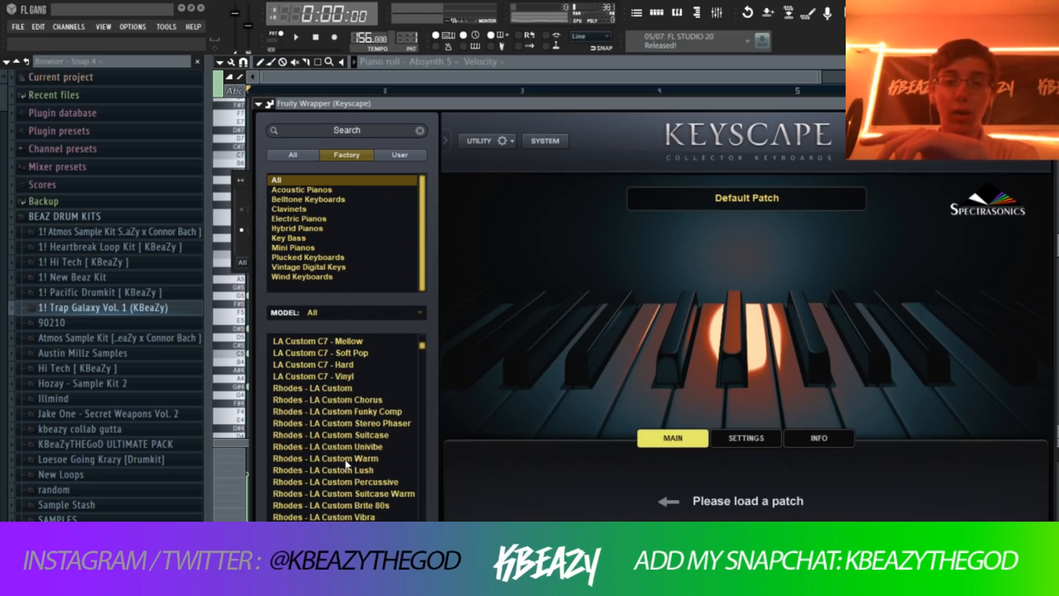
left_click(339, 459)
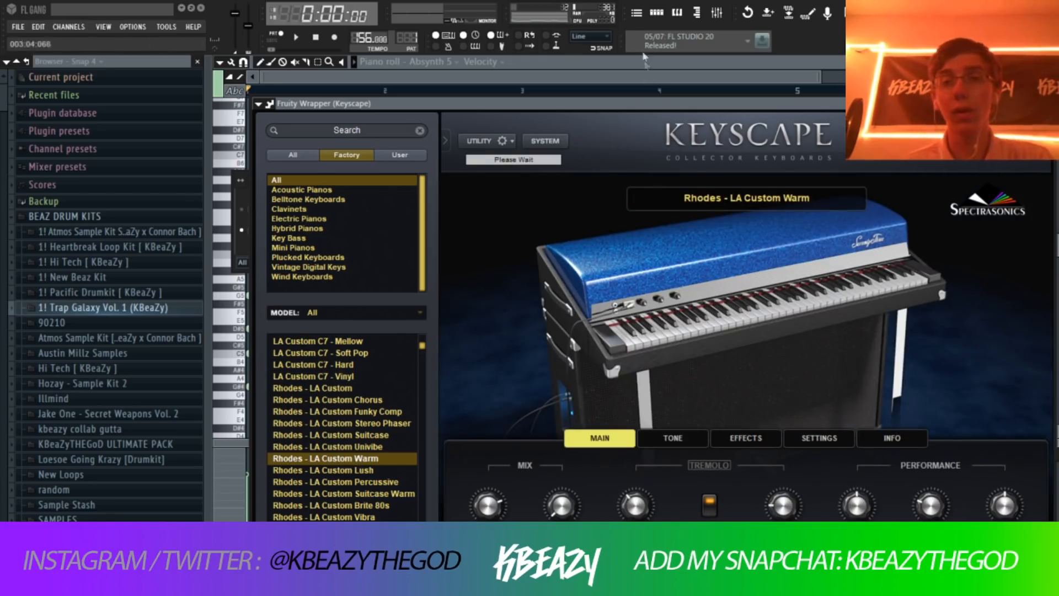
- Play the pattern on Keyscape with Absynth 5 muted, and link Keyscape to mixer track Insert 2
left_click(656, 16)
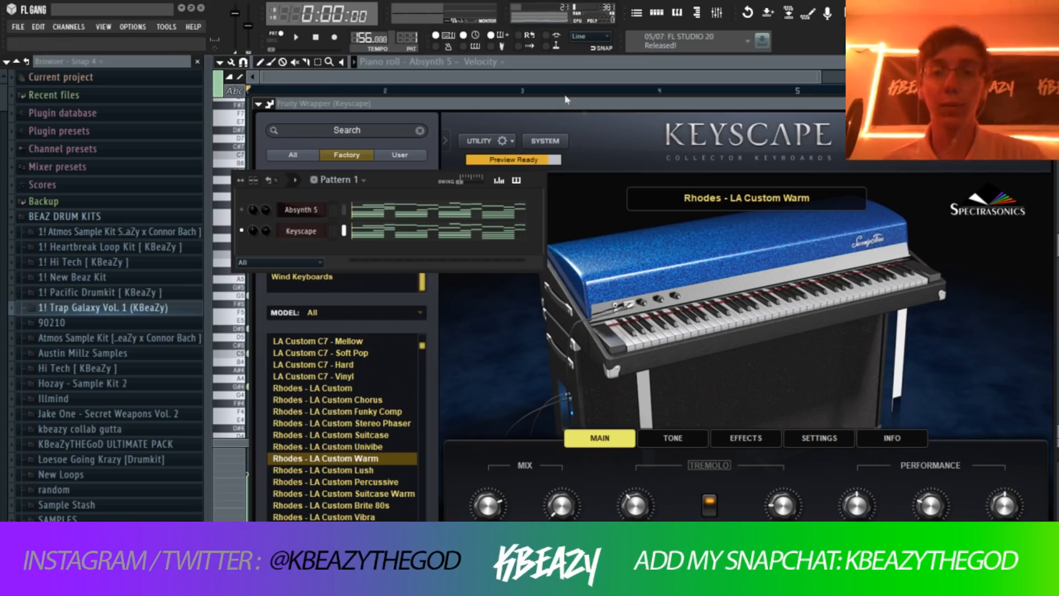
key("space")
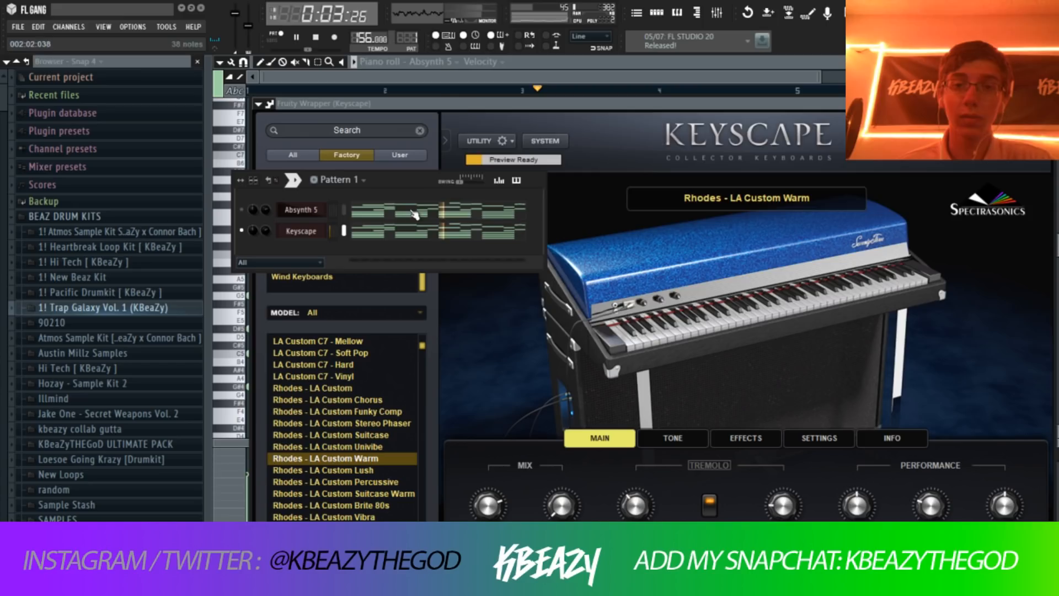
key("space")
key("F9")
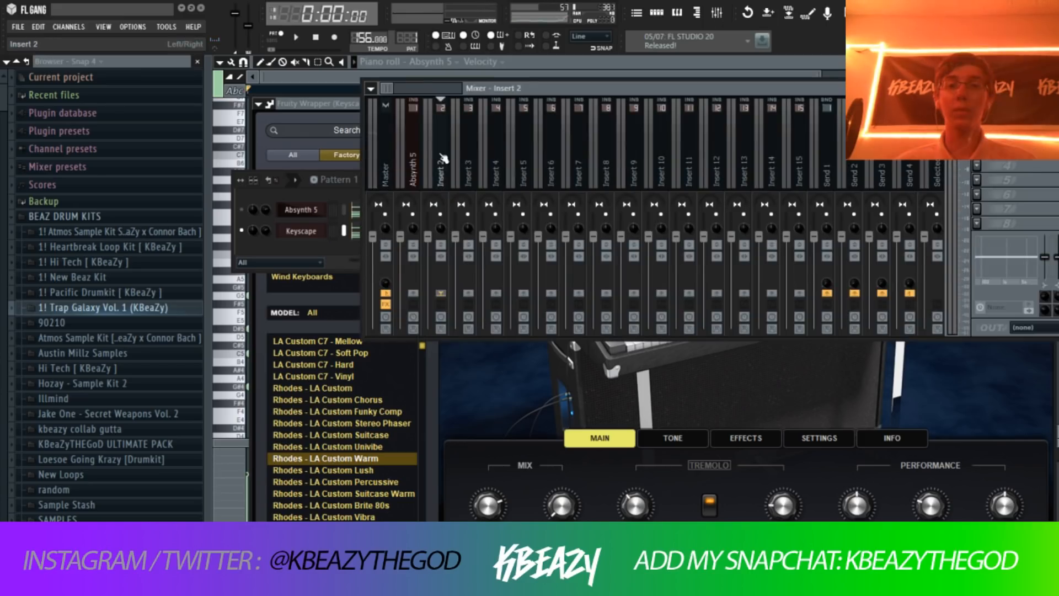
key("ctrl+l")
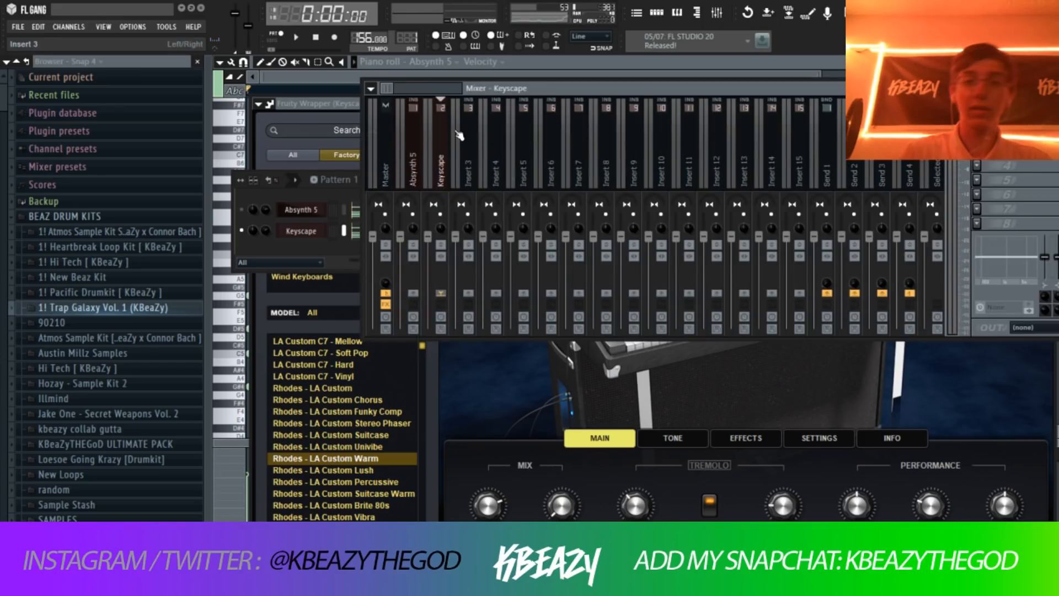
- Place Pattern 1 at bar 1 of Track 1 in the playlist
left_click(638, 14)
left_click(301, 117)
- Duplicate all the notes of Absynth 5 and Keyscape so that each channel's four-bar part fills eight bars
left_click(677, 13)
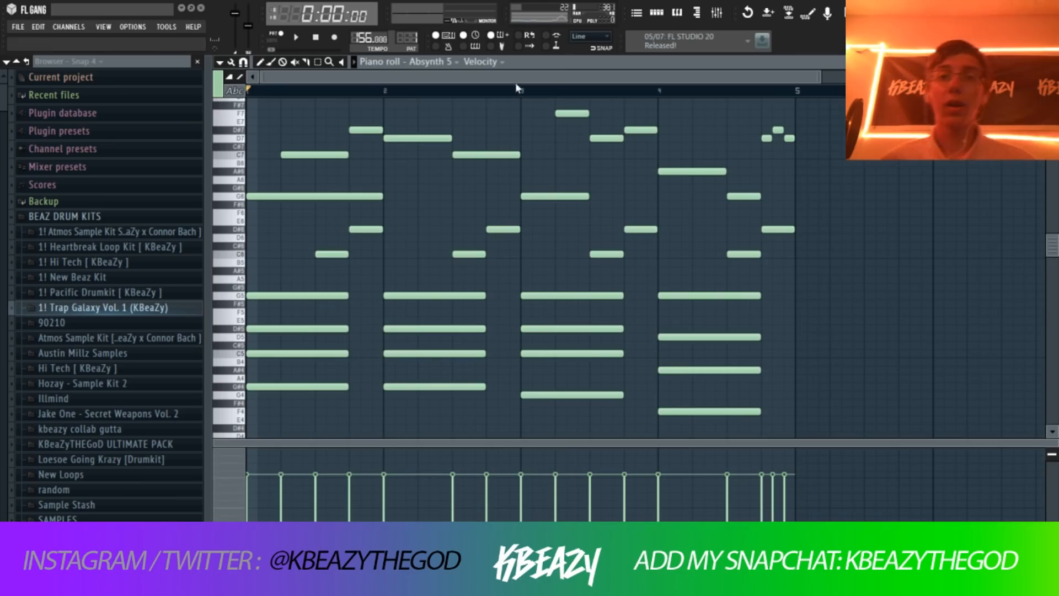
key("ctrl+a")
key("ctrl+b")
left_click(454, 63)
left_click(448, 107)
key("ctrl+a")
key("ctrl+b")
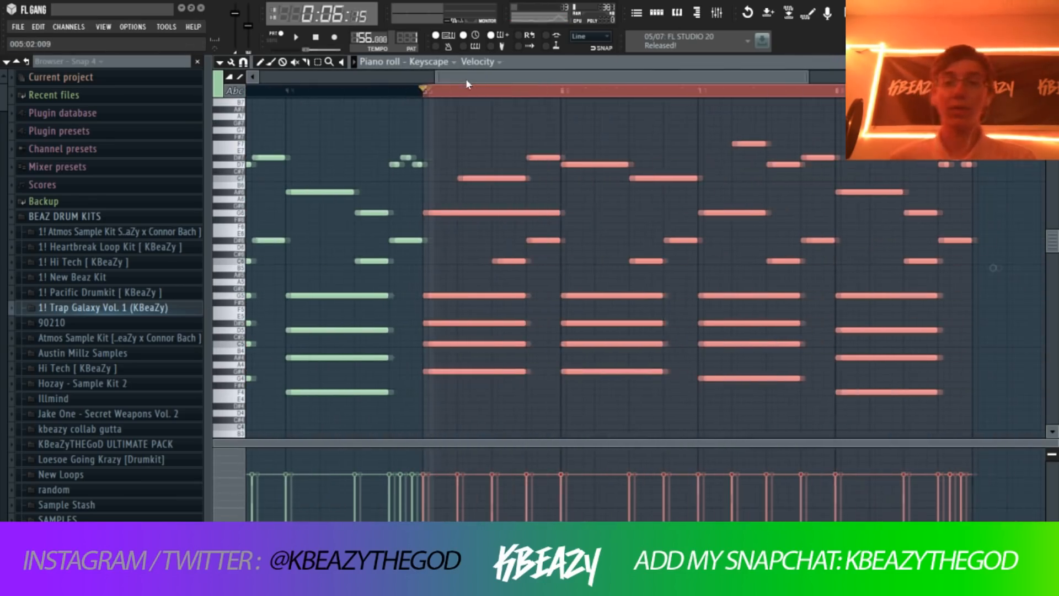
key("ctrl+d")
- Arm disk recording on the Keyscape mixer track
left_click(718, 16)
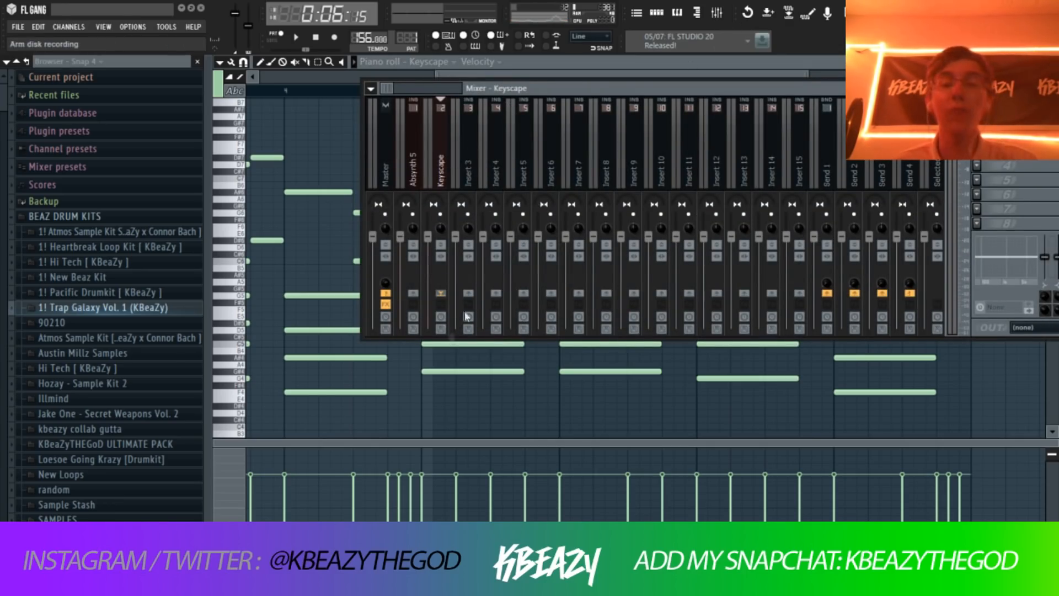
key("F9")
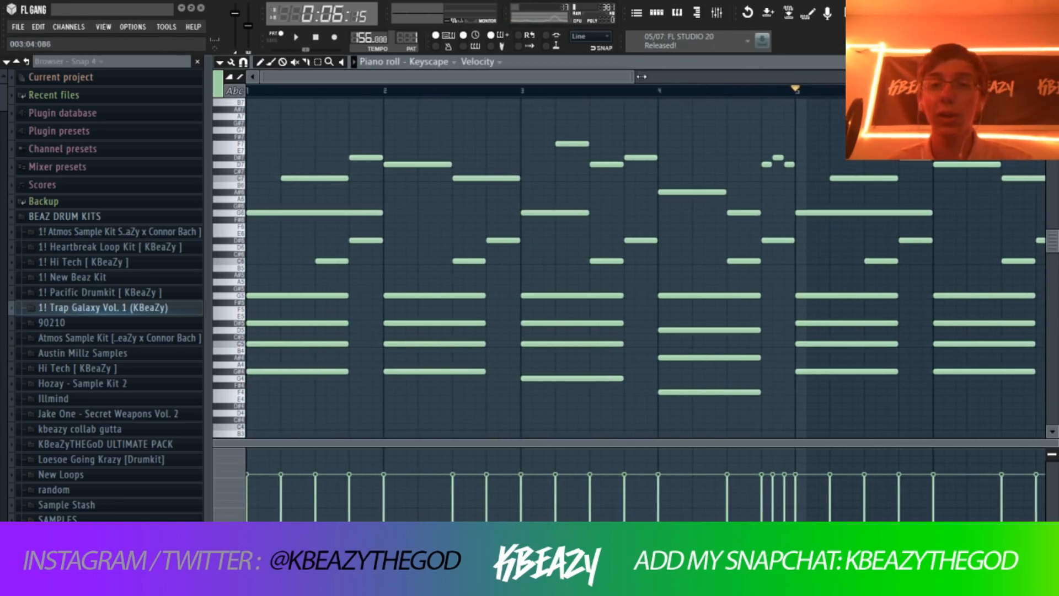
key("Page_Down")
key("space")
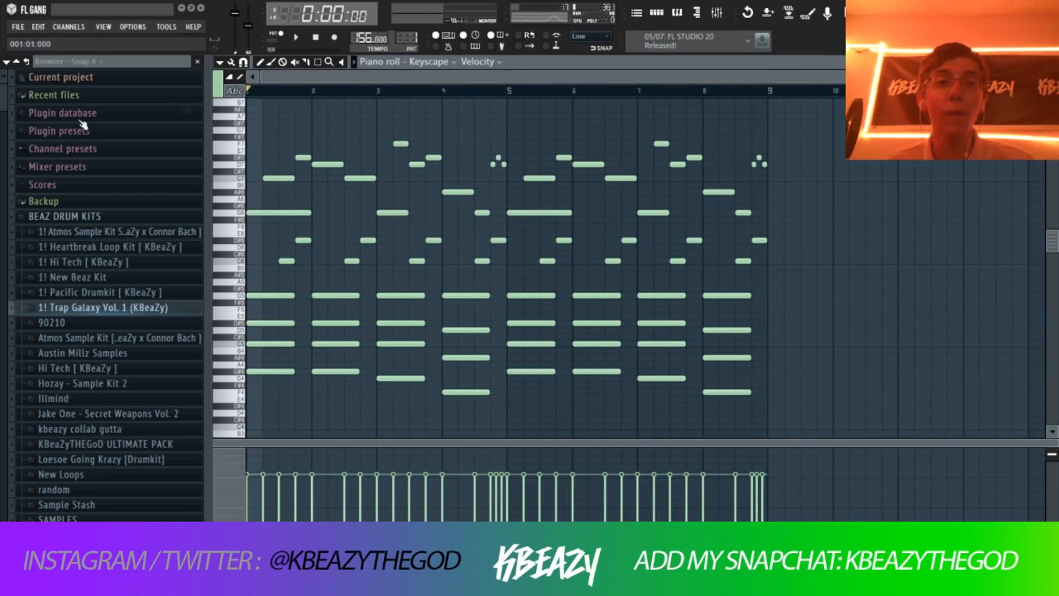
left_click(718, 20)
key("F6")
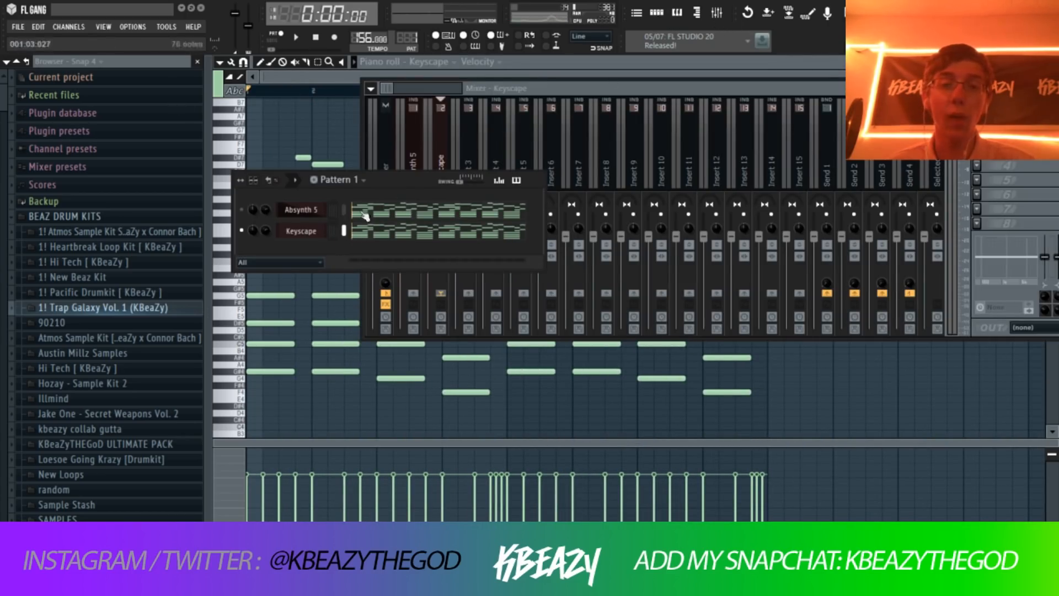
left_click(441, 146)
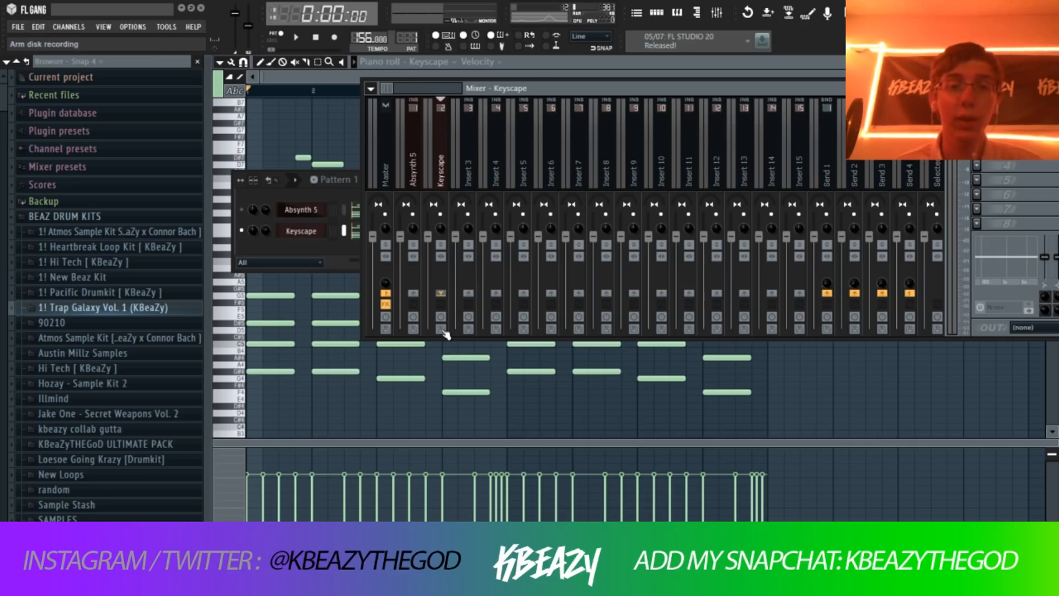
left_click(442, 329)
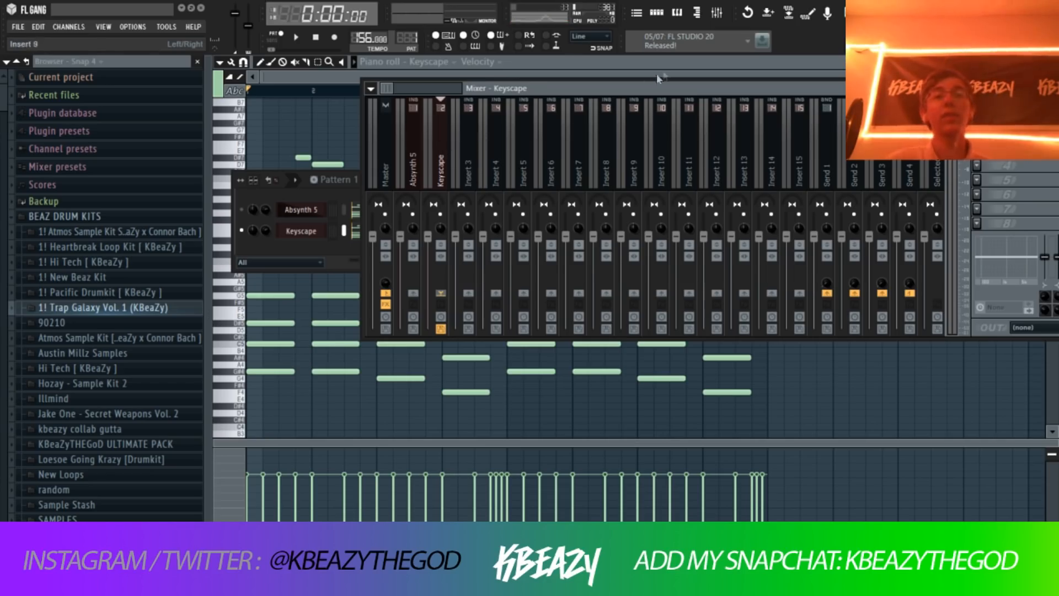
- Check Pattern 1 in the playlist and render the armed Keyscape mixer track to a wave file
left_click(637, 14)
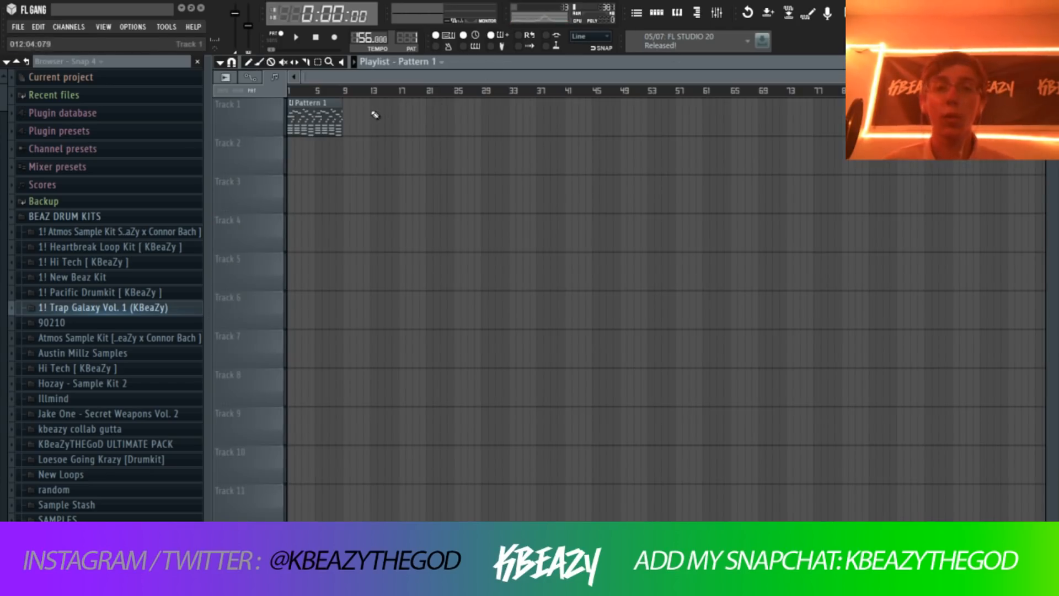
left_click(719, 10)
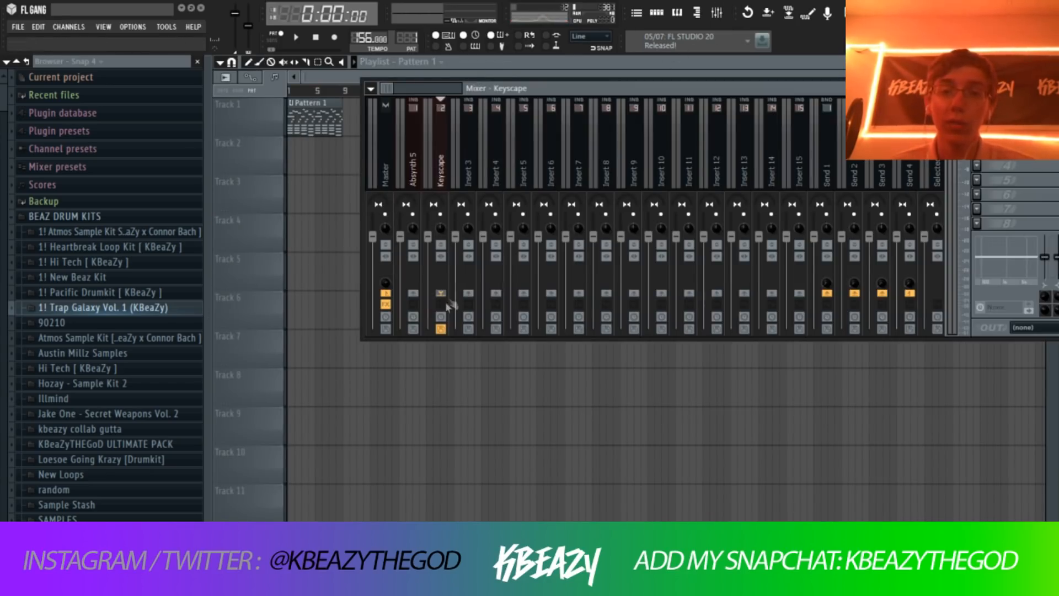
left_click(371, 88)
mouse_move(420, 116)
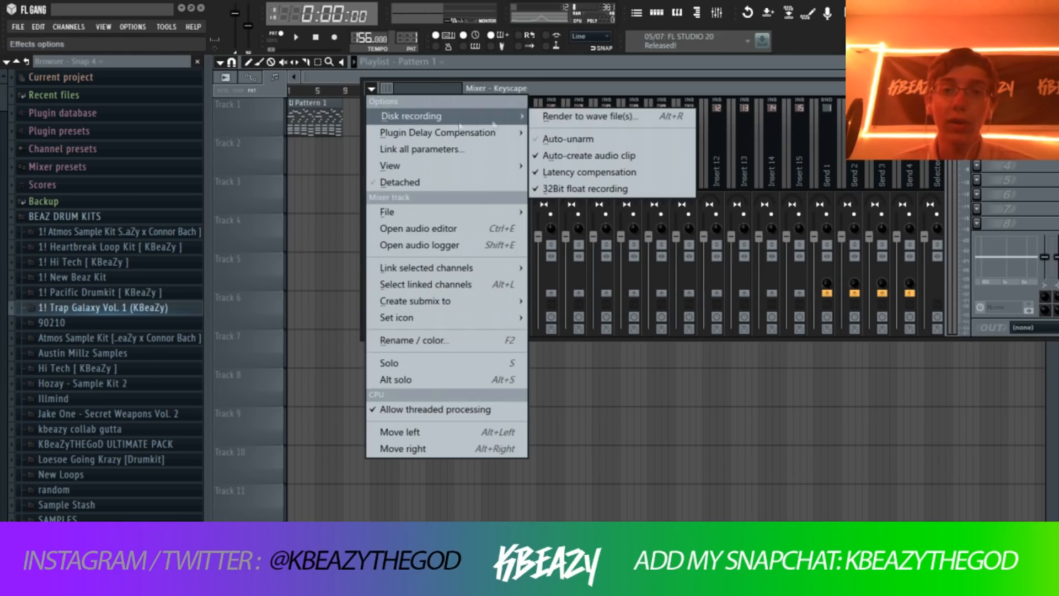
left_click(562, 118)
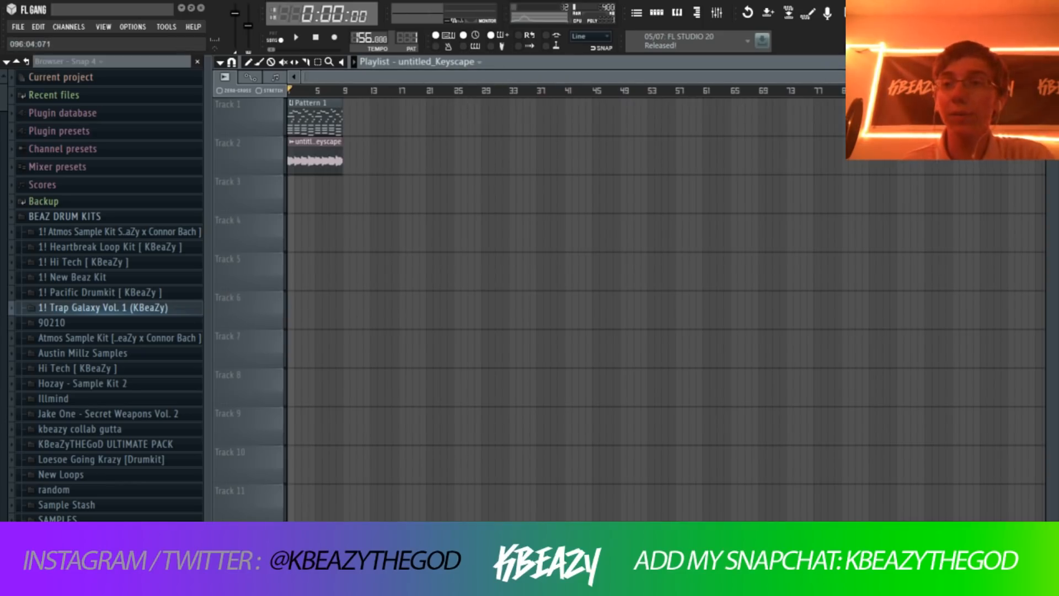
- Inspect the end of the rendered Keyscape clip and move its channel above the Keyscape instrument
left_click_drag(1032, 76, 656, 104)
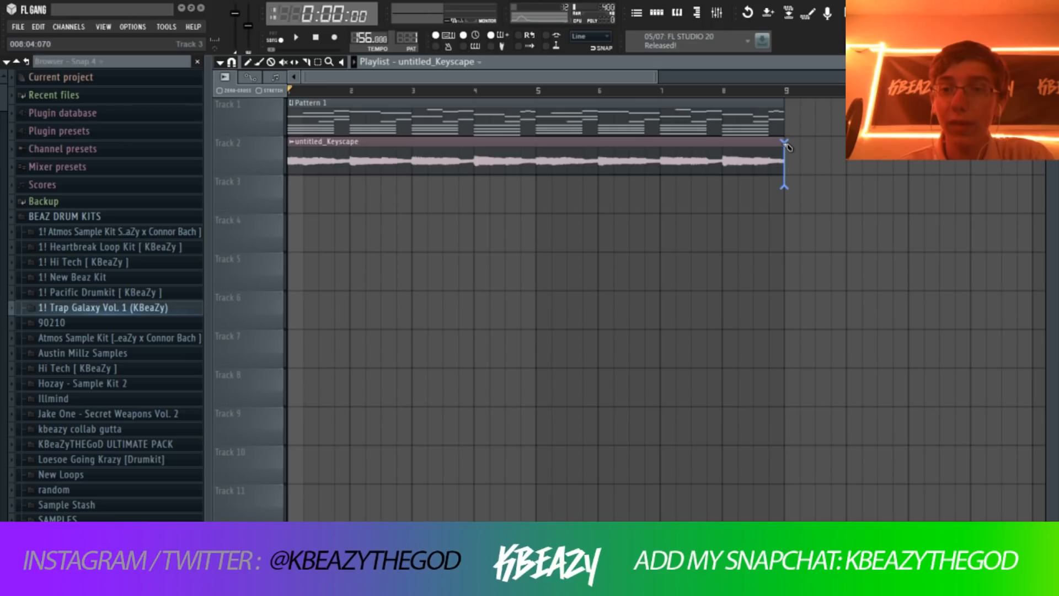
scroll(786, 145, "up", 2)
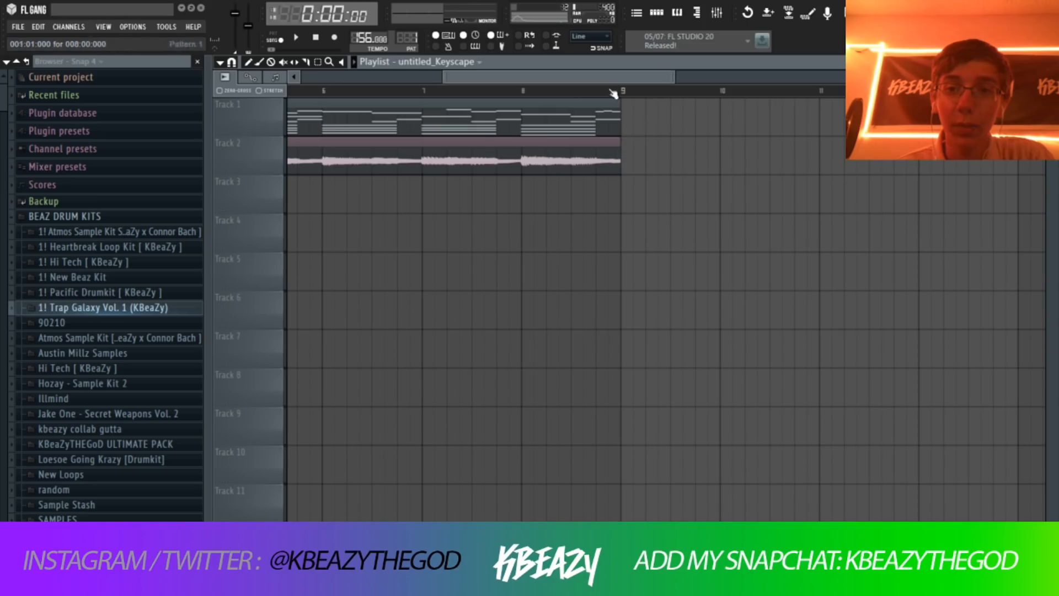
scroll(576, 82, "down", 3)
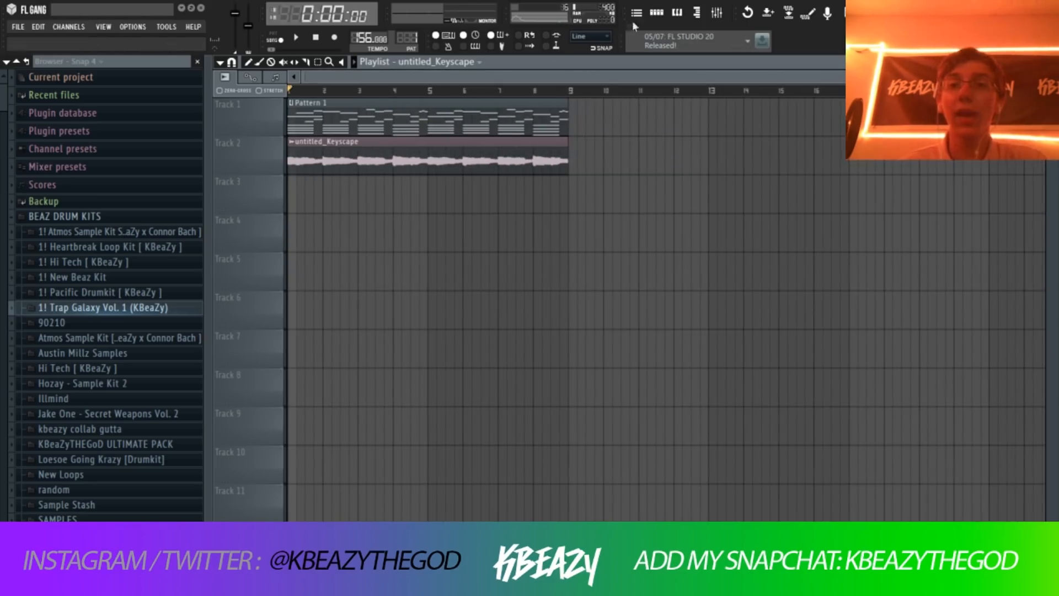
left_click(656, 12)
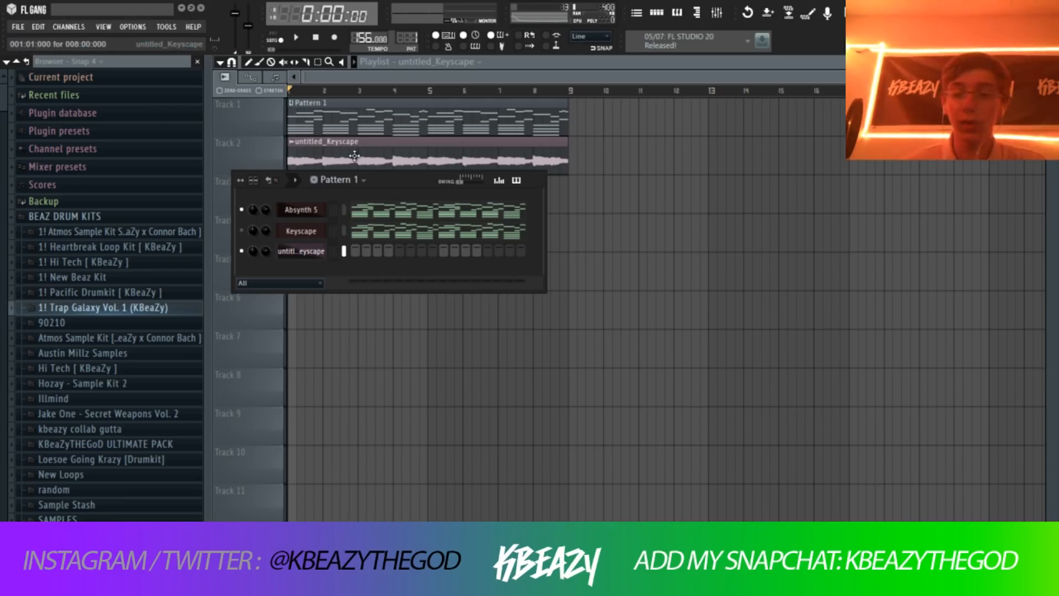
key("alt+Up")
- Play the arrangement with the rendered Keyscape audio and Absynth 5 together
key("space")
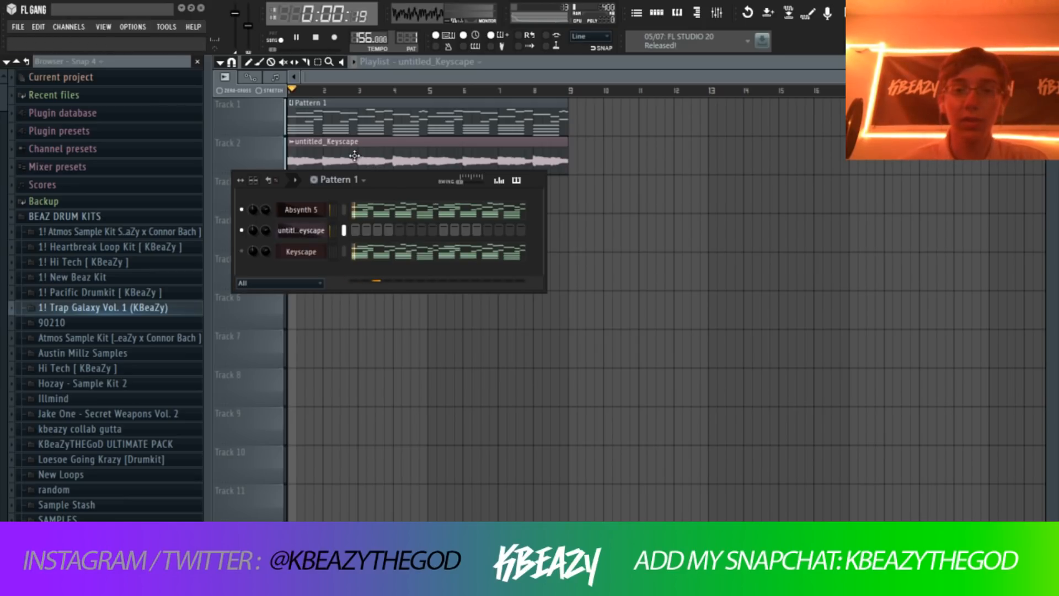
key("space")
right_click(243, 232)
left_click(250, 241)
key("space")
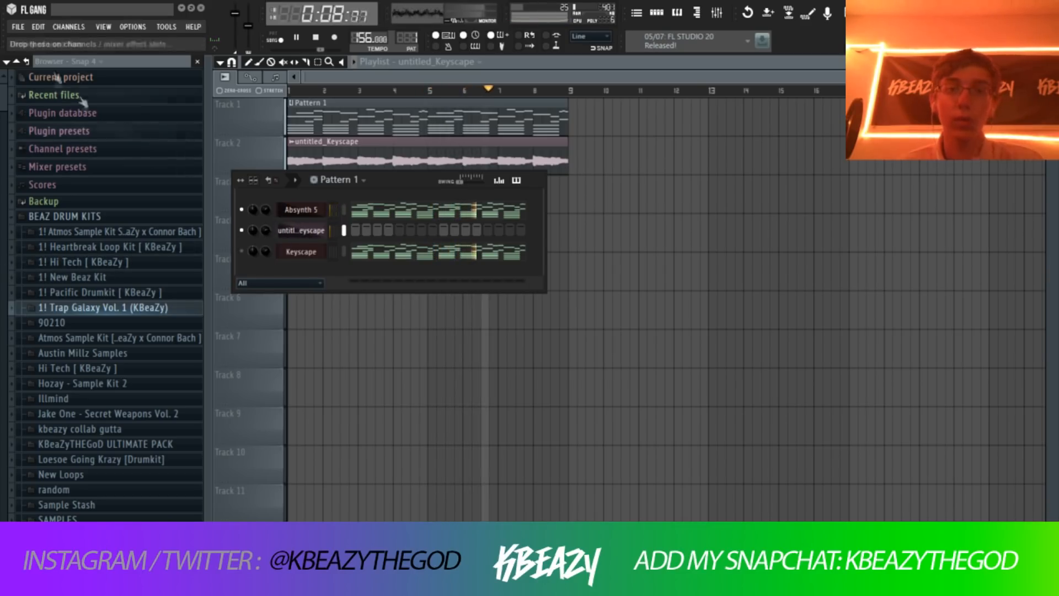
key("space")
- Add a Nexus instrument channel to the pattern
left_click(67, 27)
mouse_move(86, 41)
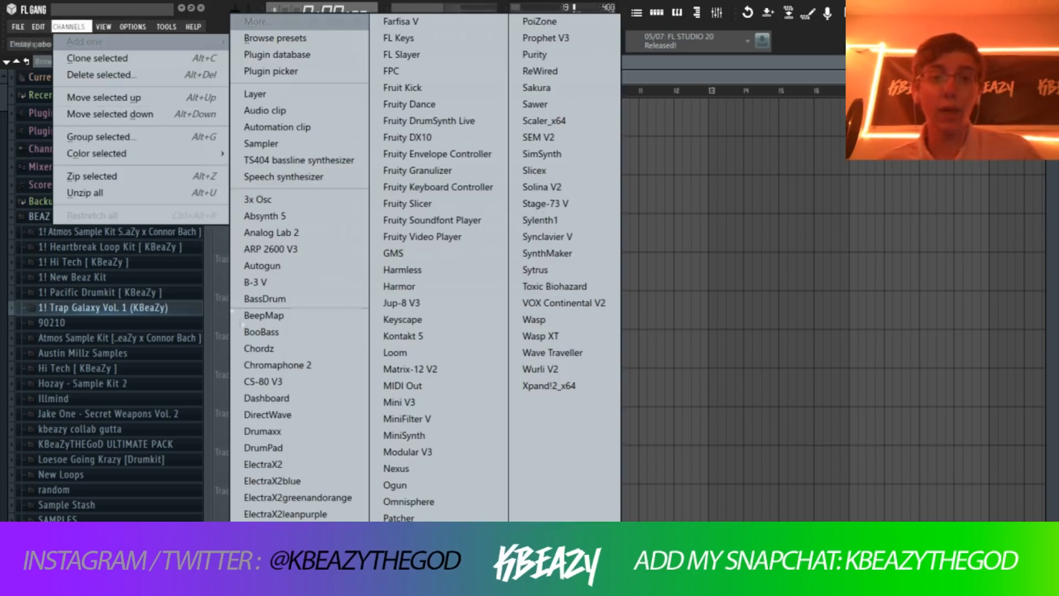
left_click(419, 469)
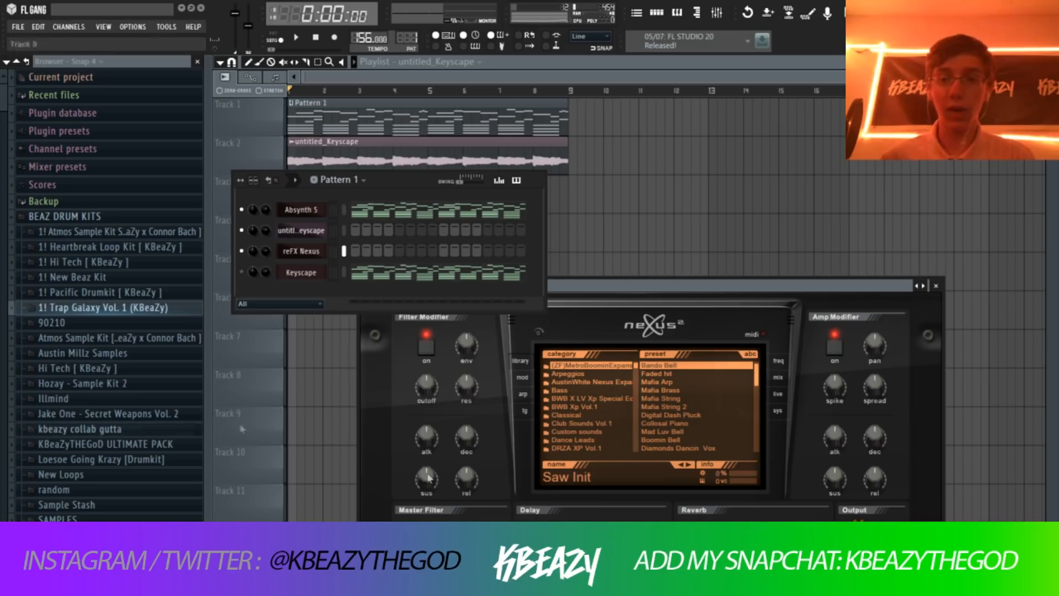
- Load the PL VZ Bells 2 preset from the Plucked category in Nexus
scroll(601, 419, "down", 3)
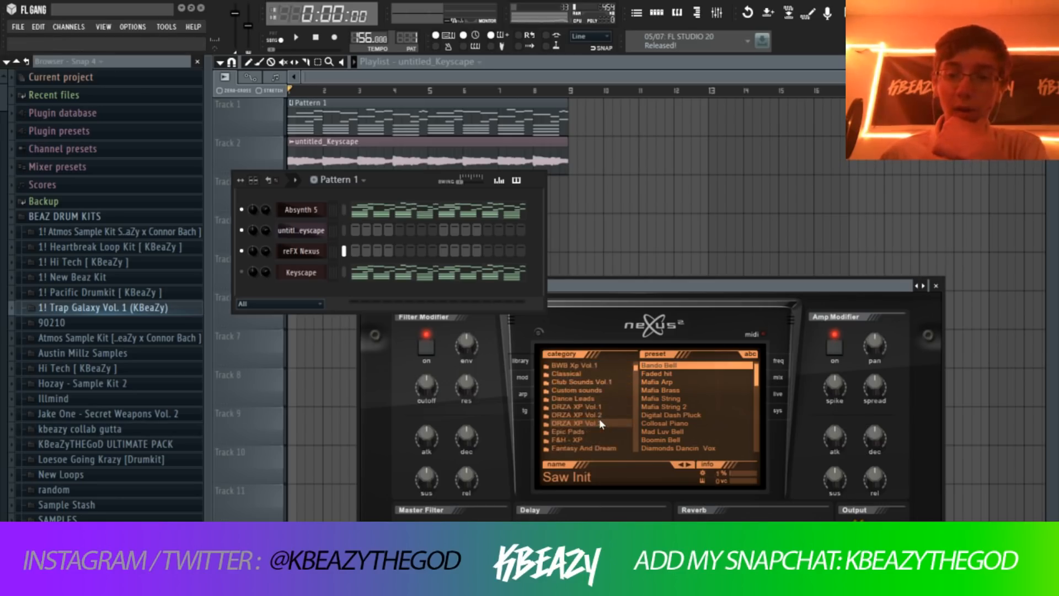
scroll(600, 418, "down", 3)
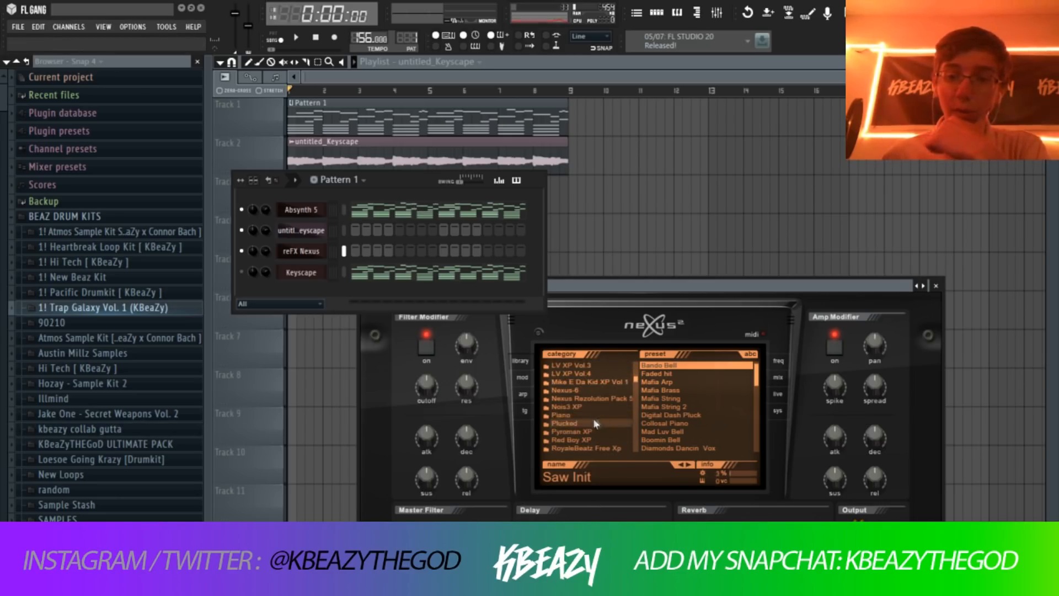
left_click(601, 424)
scroll(676, 388, "down", 5)
left_click(690, 423)
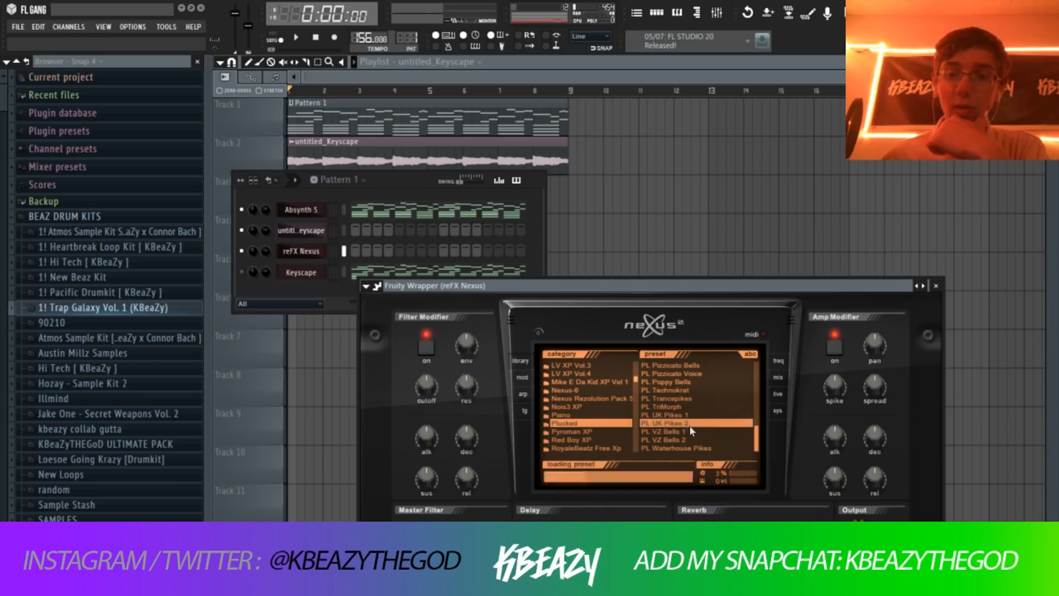
left_click(689, 431)
left_click(665, 440)
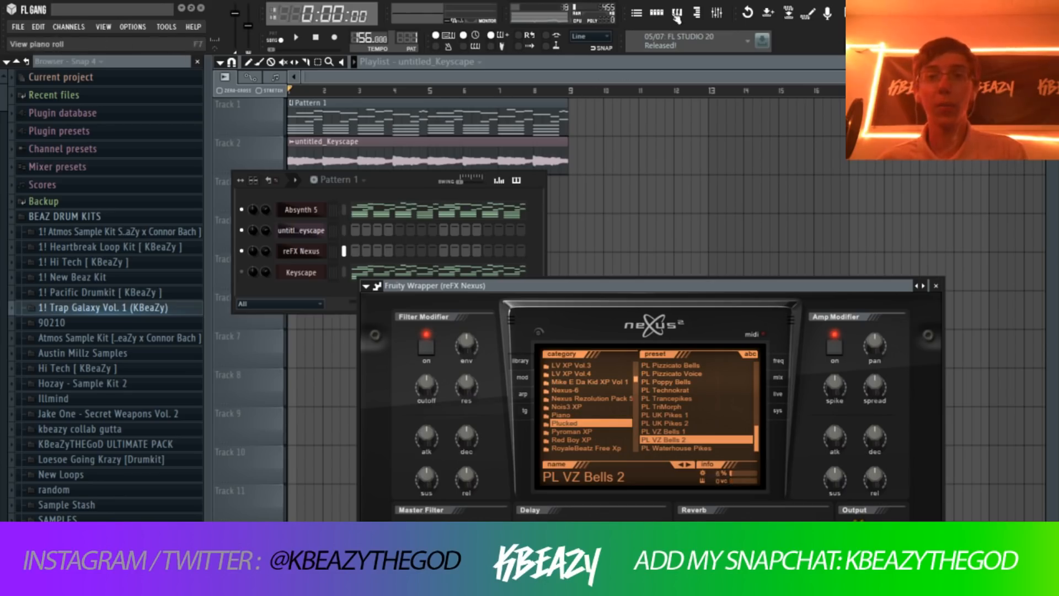
- Copy only the upper melody notes of the Keyscape piano roll into the reFX Nexus piano roll
left_click(676, 13)
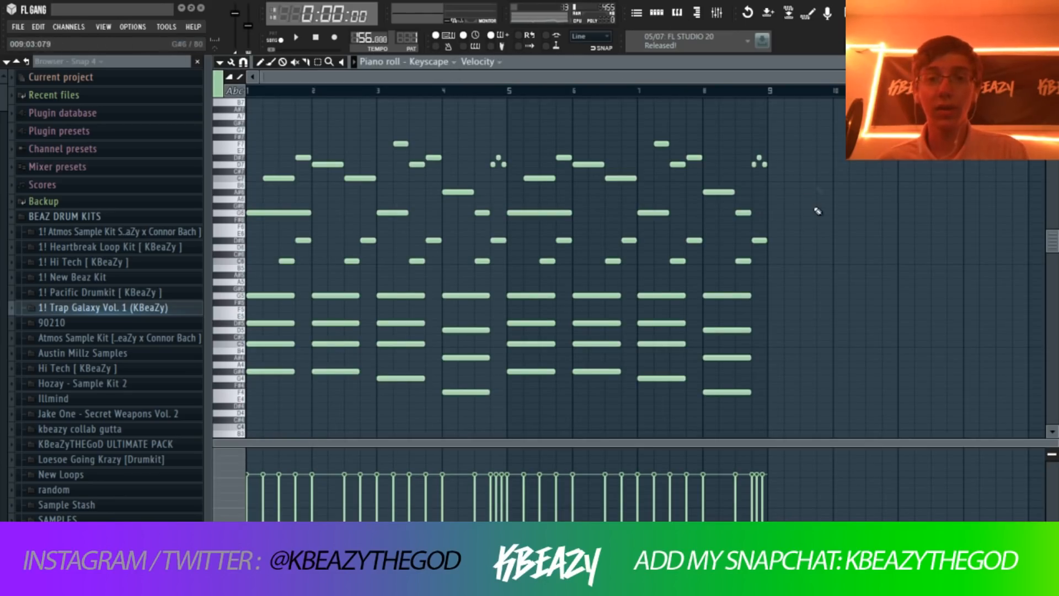
left_click_drag(796, 226, 246, 122)
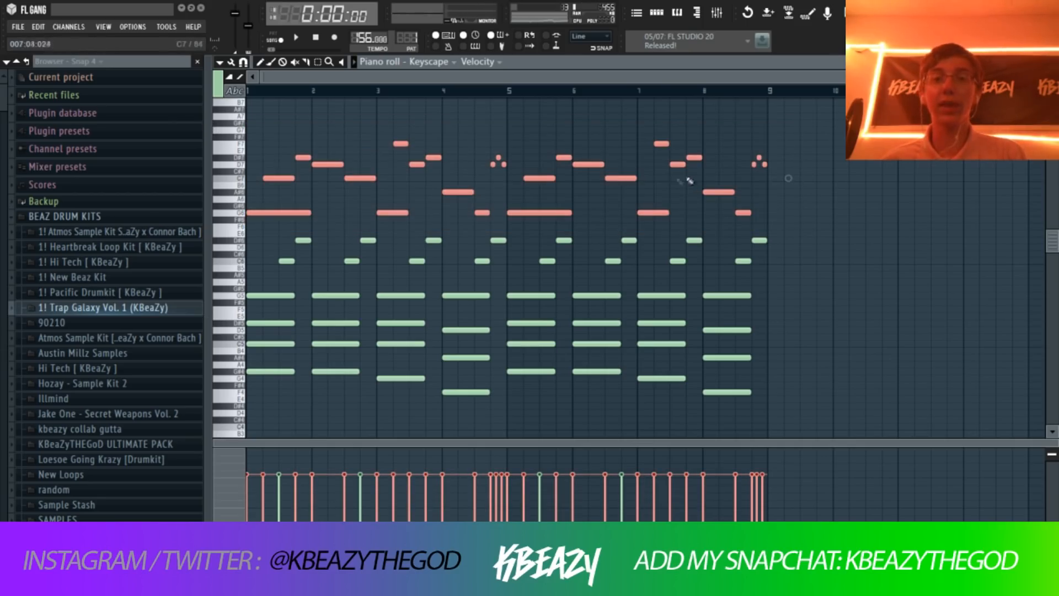
left_click_drag(856, 417, 244, 230)
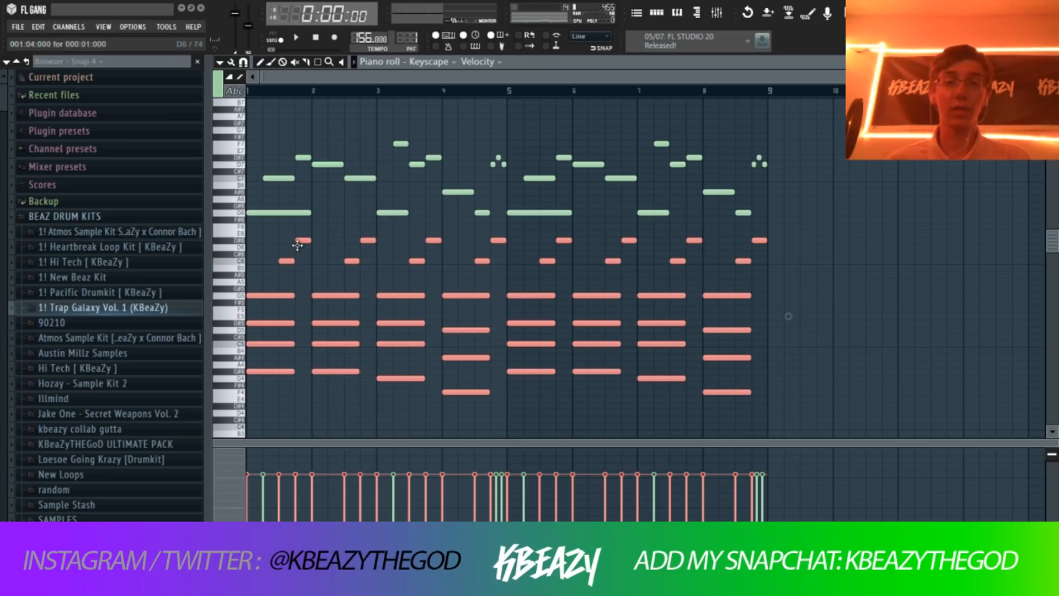
left_click_drag(779, 216, 247, 126)
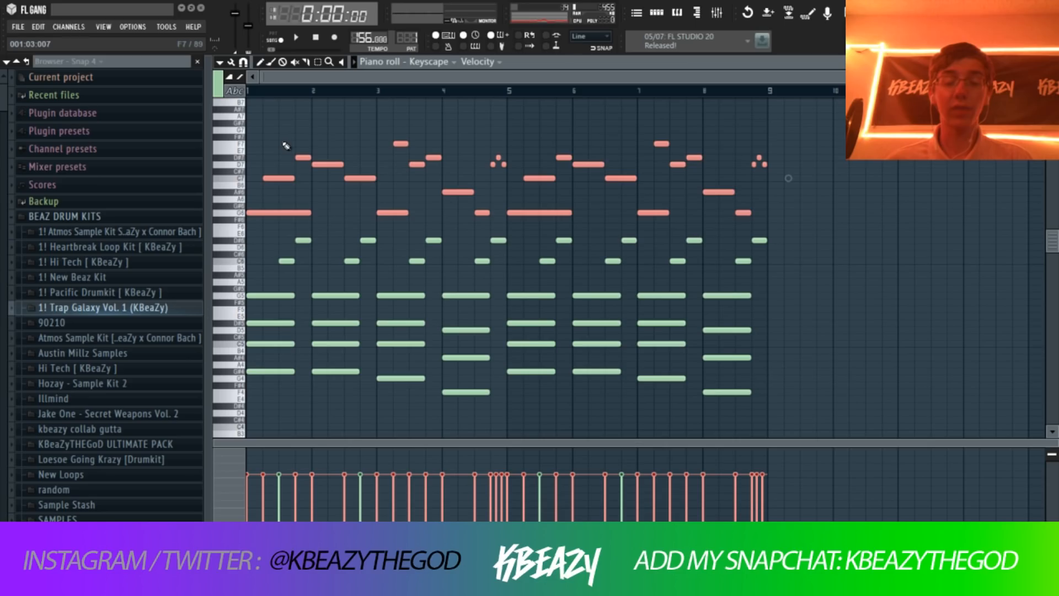
left_click(445, 141)
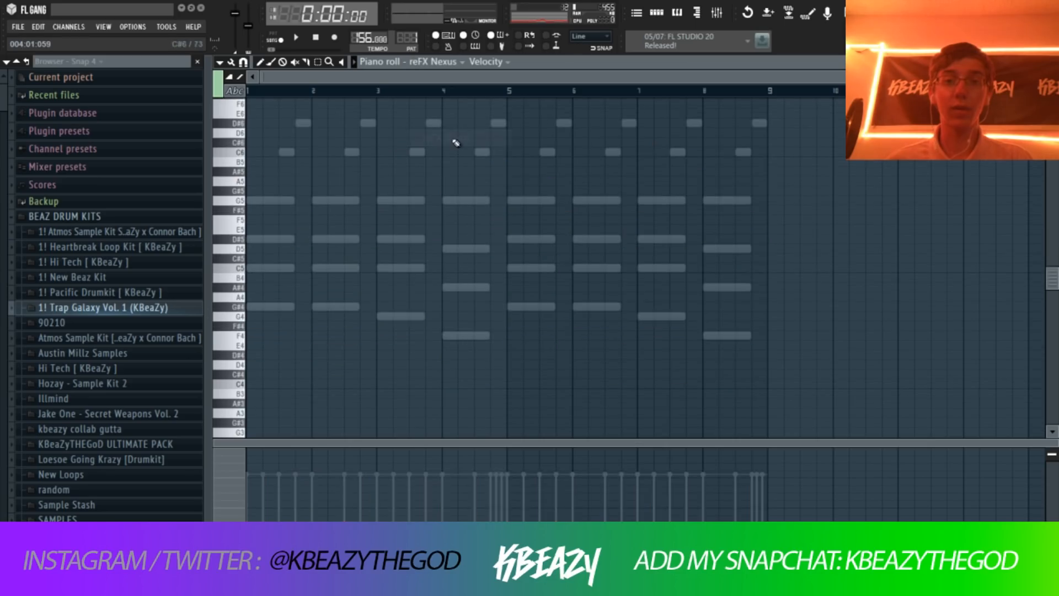
key("ctrl+v")
key("ctrl+d")
scroll(482, 223, "up", 3)
- Play the pattern with the Nexus melody and transpose the Nexus notes down one octave
key("space")
key("F6")
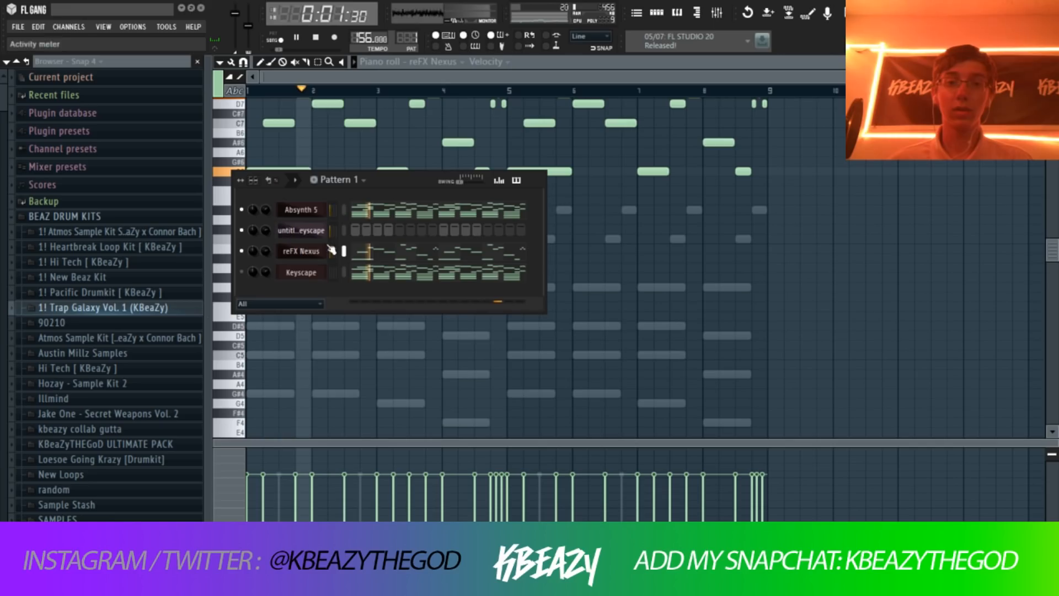
key("space")
key("space")
left_click(538, 65)
key("space")
key("ctrl+Down")
key("space")
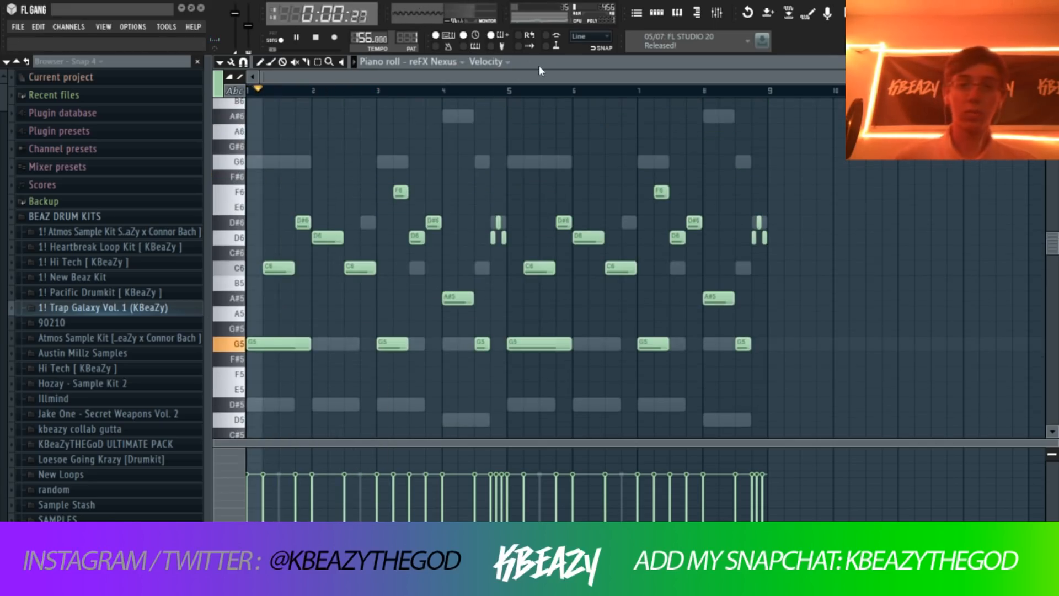
key("F6")
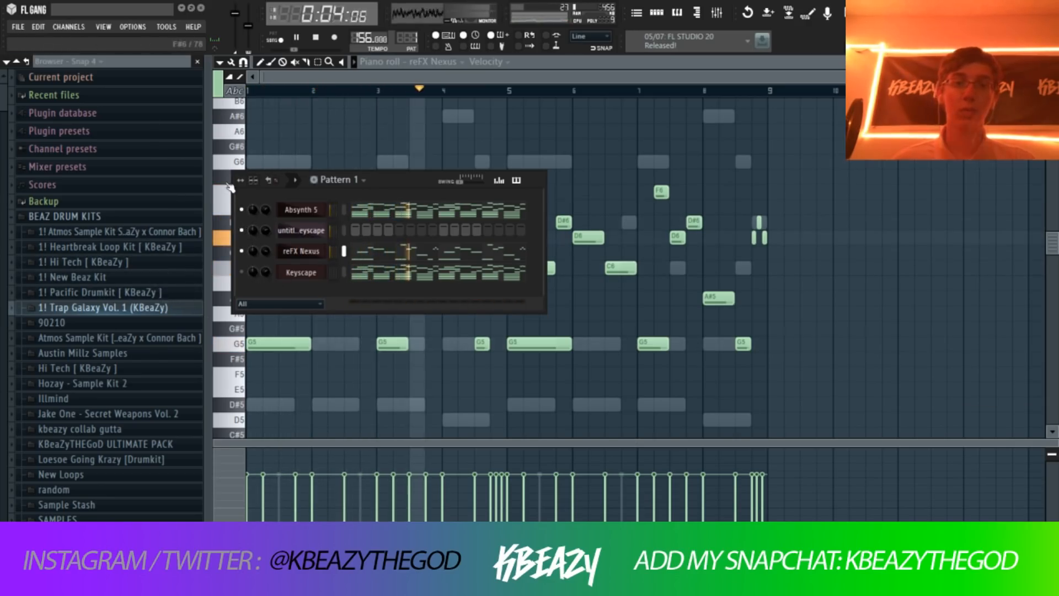
key("space")
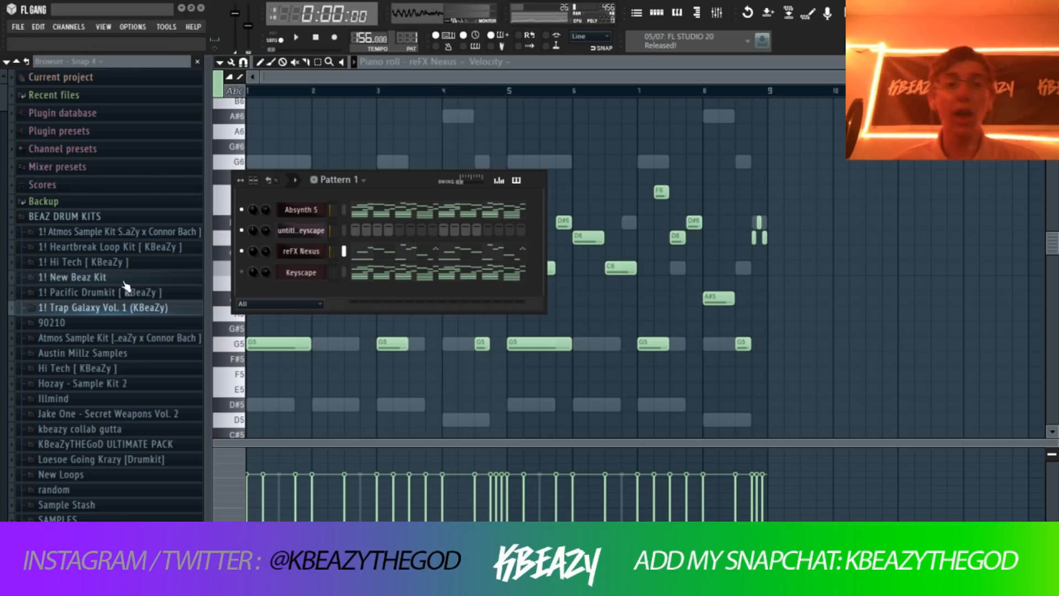
- Add the 808 [ wolf ] sample from the 808s folder of the 1! Hi Tech kit as a new channel
left_click(117, 263)
left_click(110, 277)
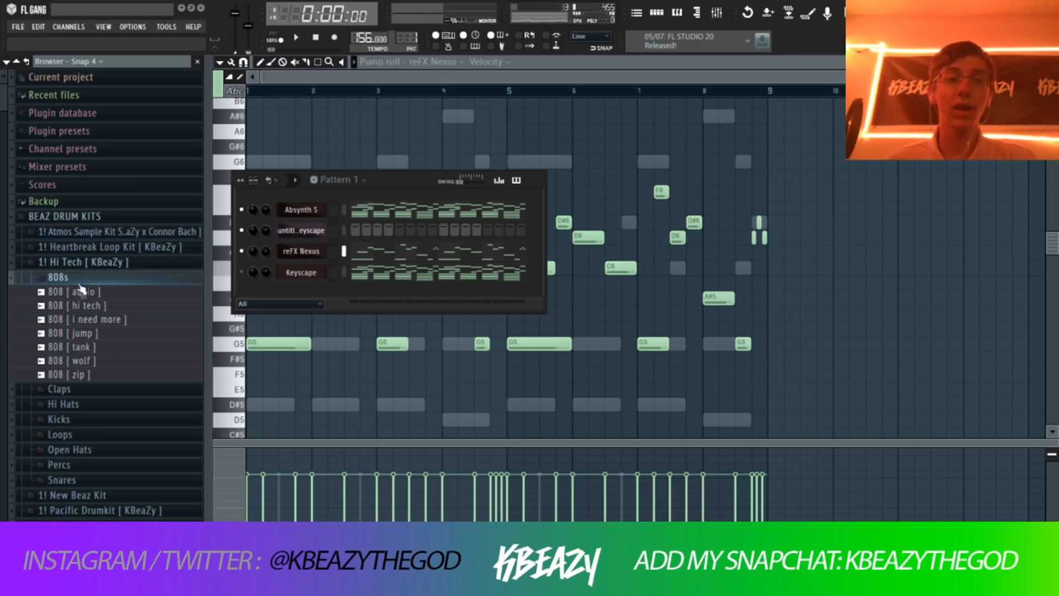
left_click(88, 262)
left_click(92, 263)
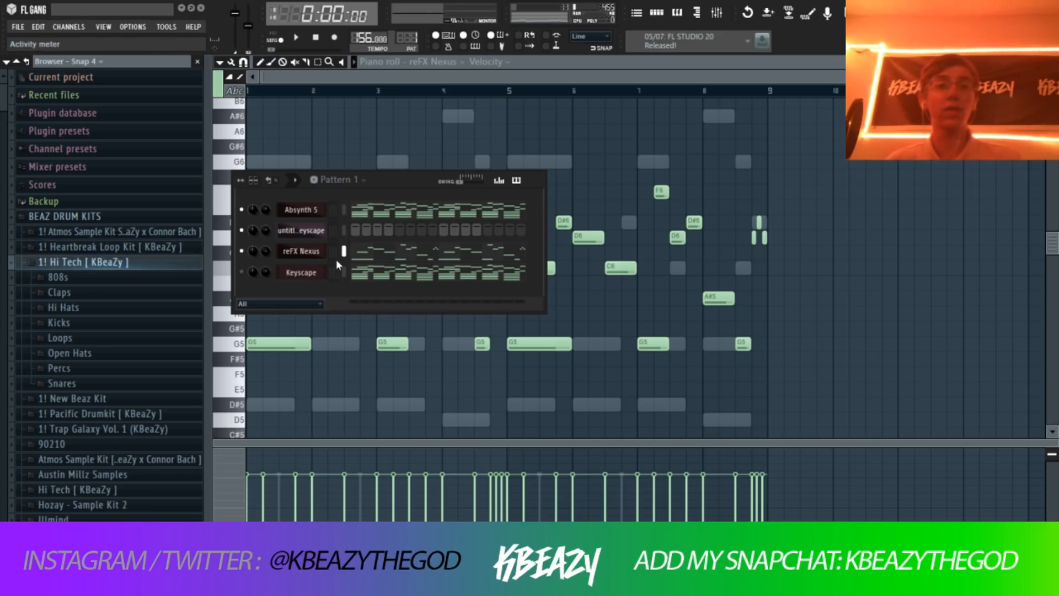
left_click(93, 279)
left_click(97, 308)
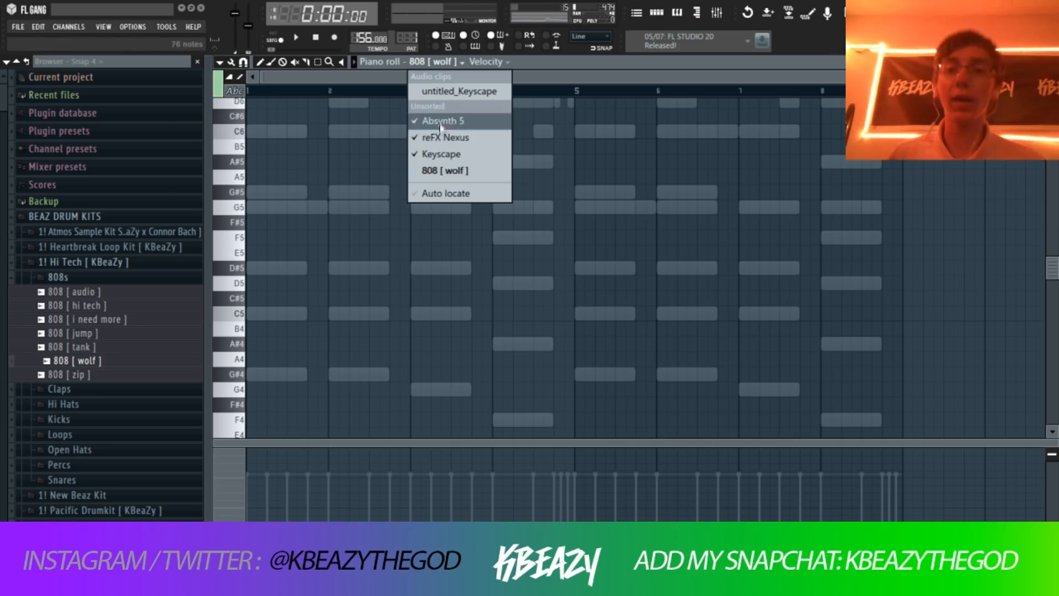
- Compare the Absynth 5 piano roll with the ghost notes in the 808 [ wolf ] piano roll
left_click(441, 121)
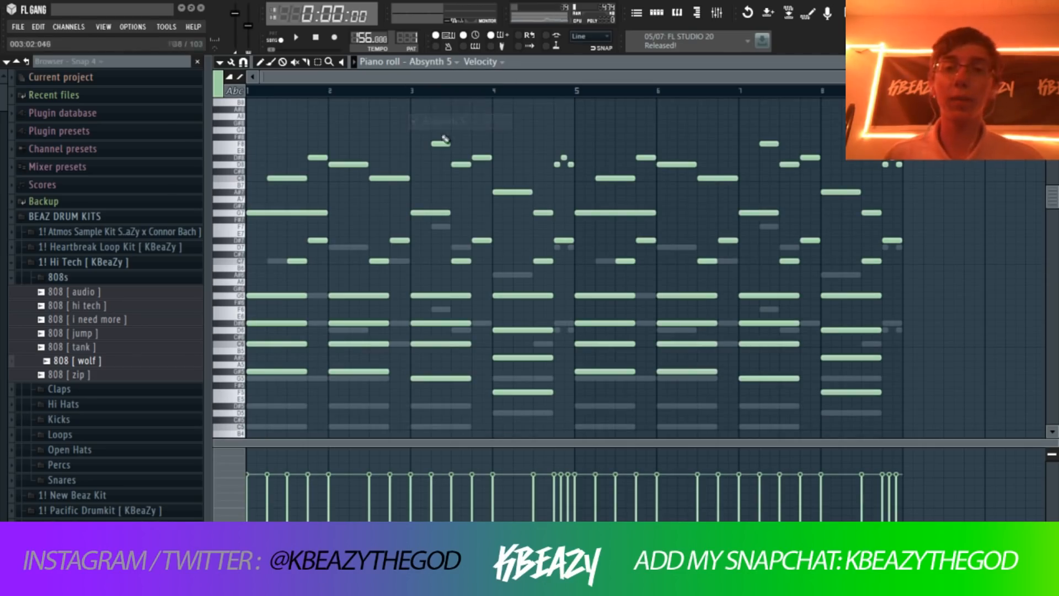
key("F9")
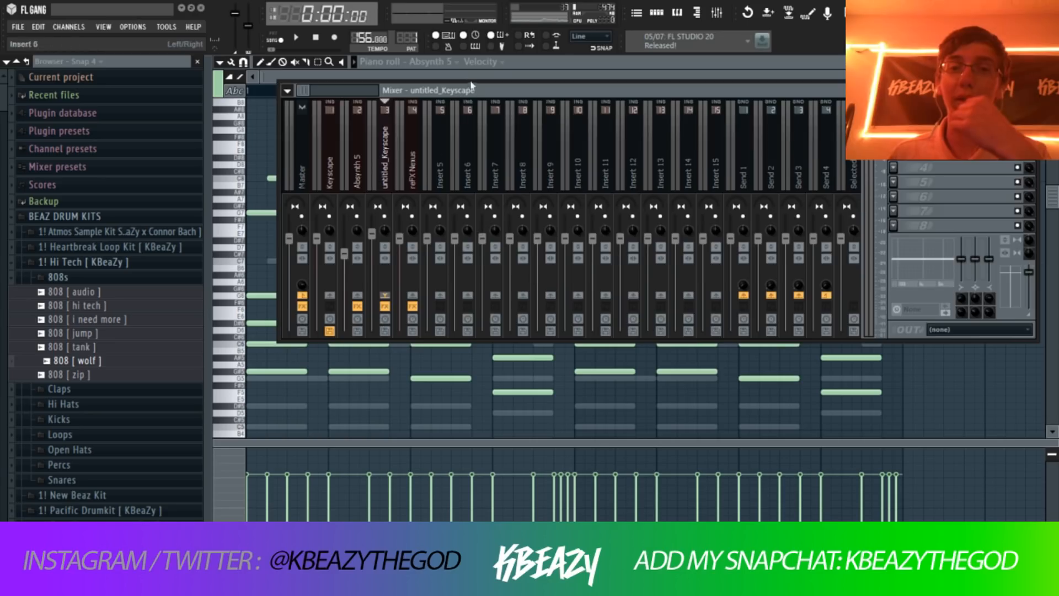
left_click(431, 61)
left_click(442, 121)
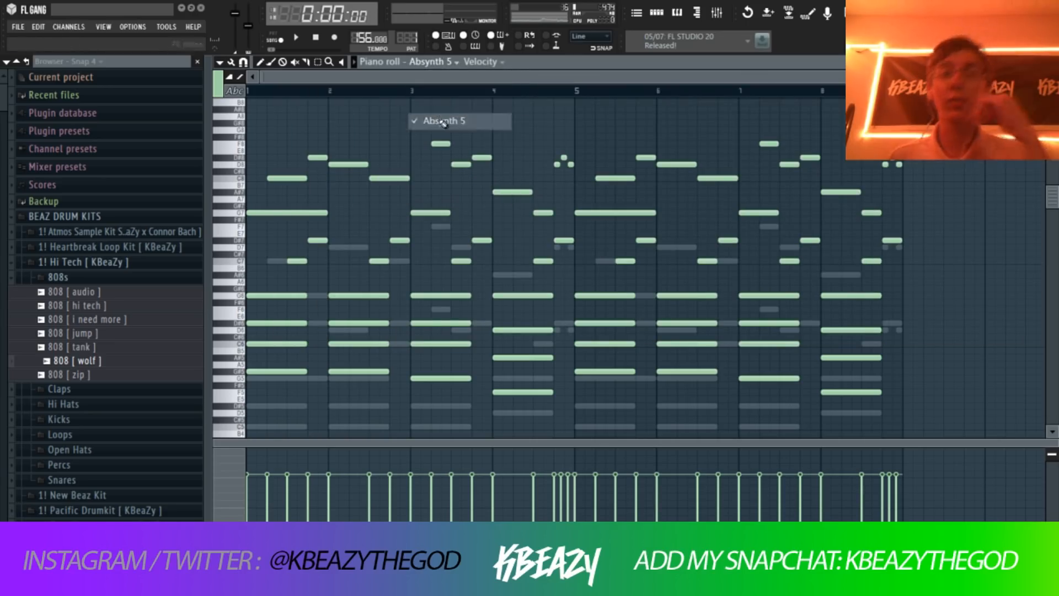
left_click(450, 62)
left_click(434, 171)
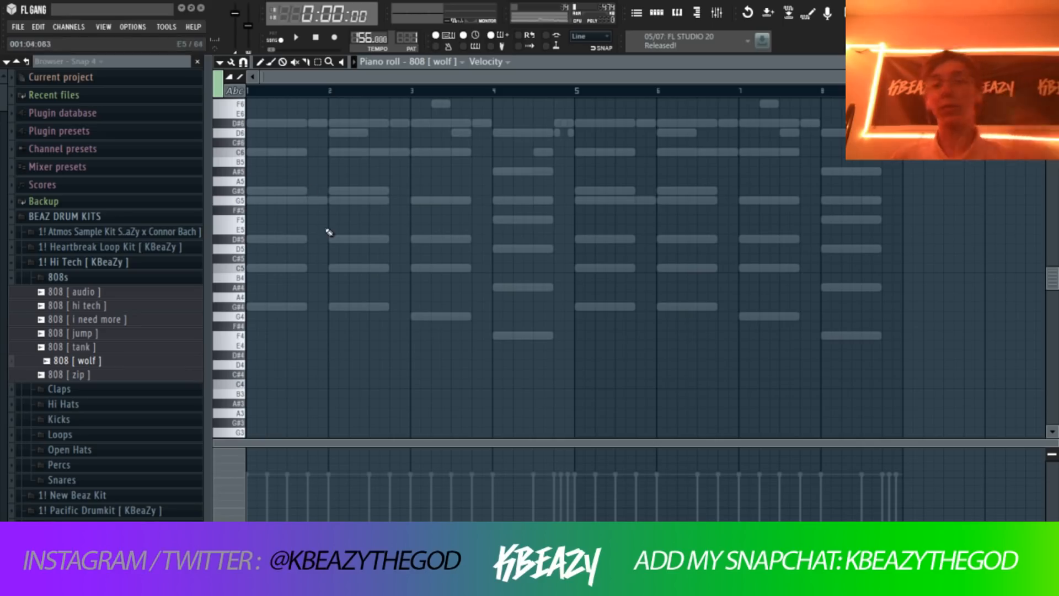
left_click(447, 66)
left_click(444, 170)
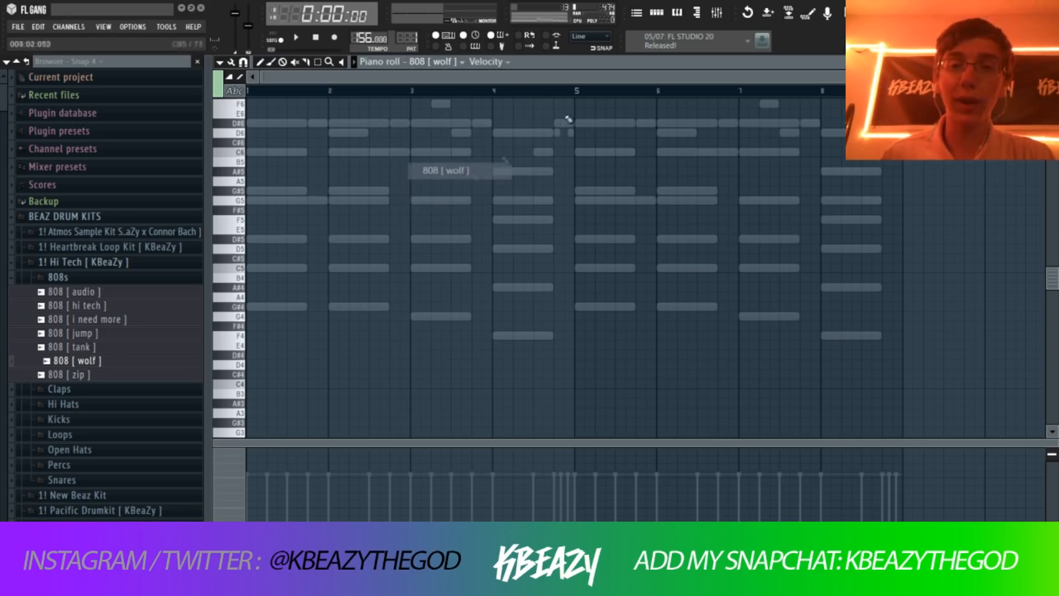
- Add the 808 [ i need more ] sample as a channel and try changing its time-stretching time
left_click(657, 13)
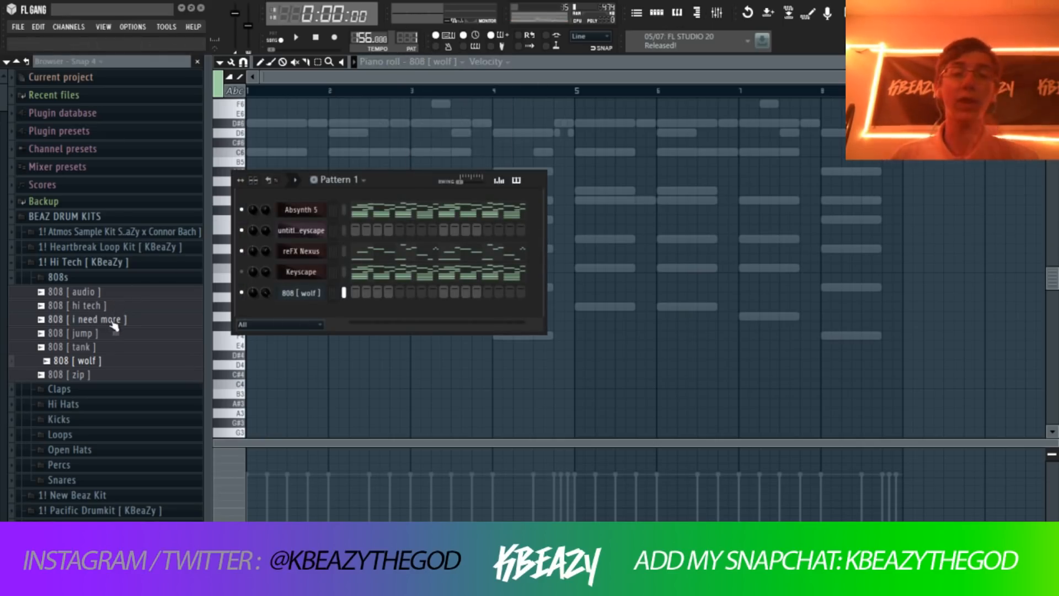
left_click_drag(113, 324, 298, 320)
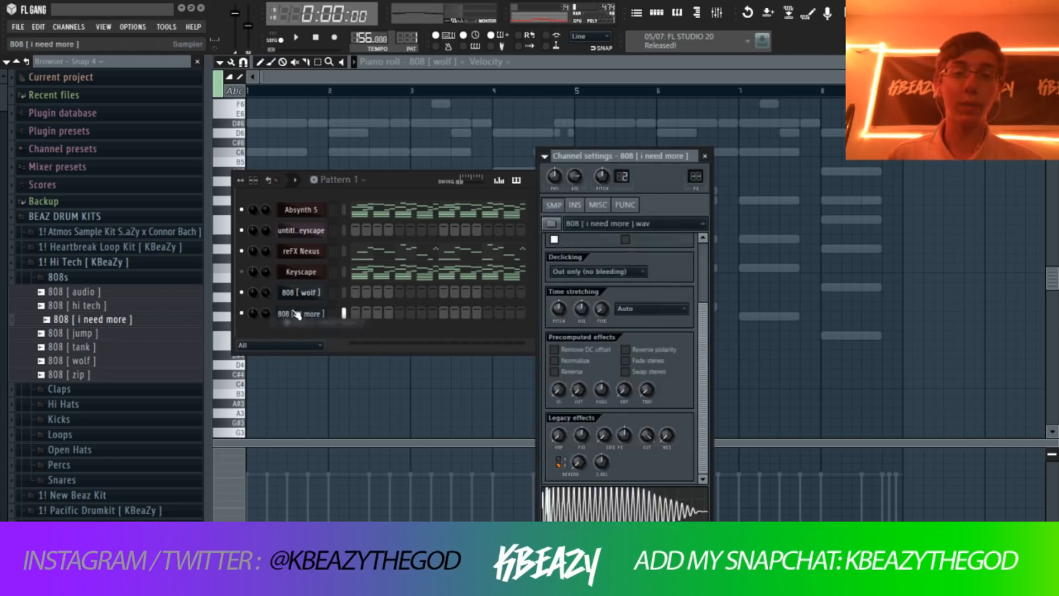
left_click_drag(603, 312, 600, 334)
right_click(606, 313)
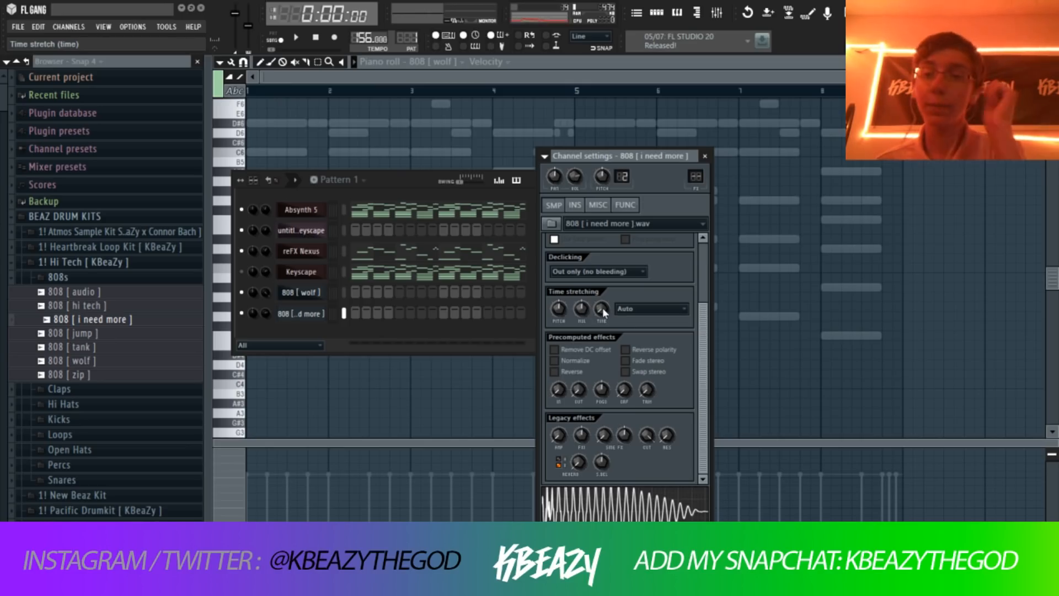
left_click_drag(601, 309, 601, 317)
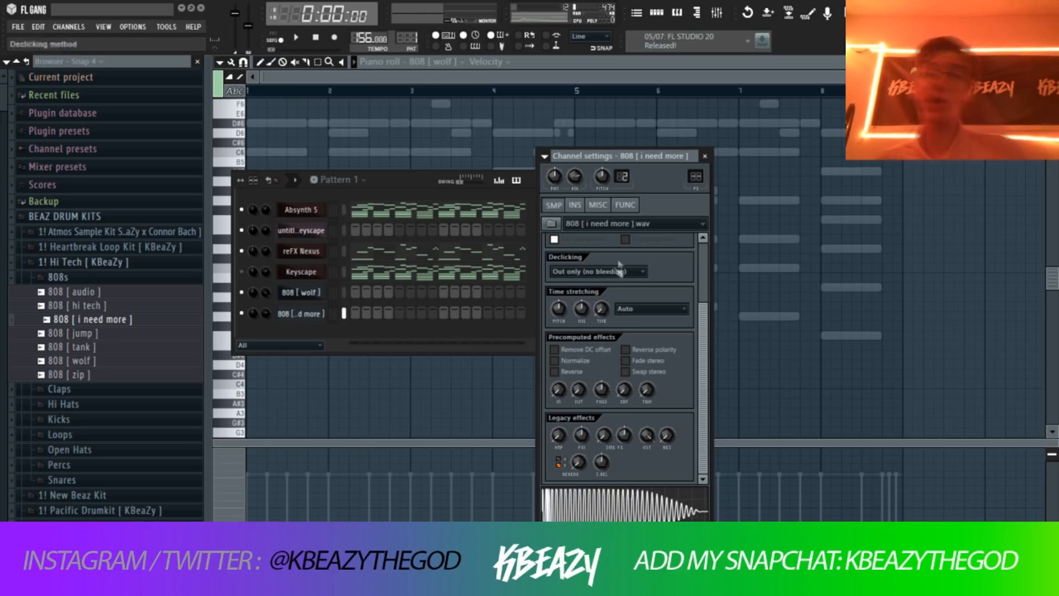
left_click(704, 157)
- Delete the 808 [ i need more ] channel from the pattern
right_click(325, 312)
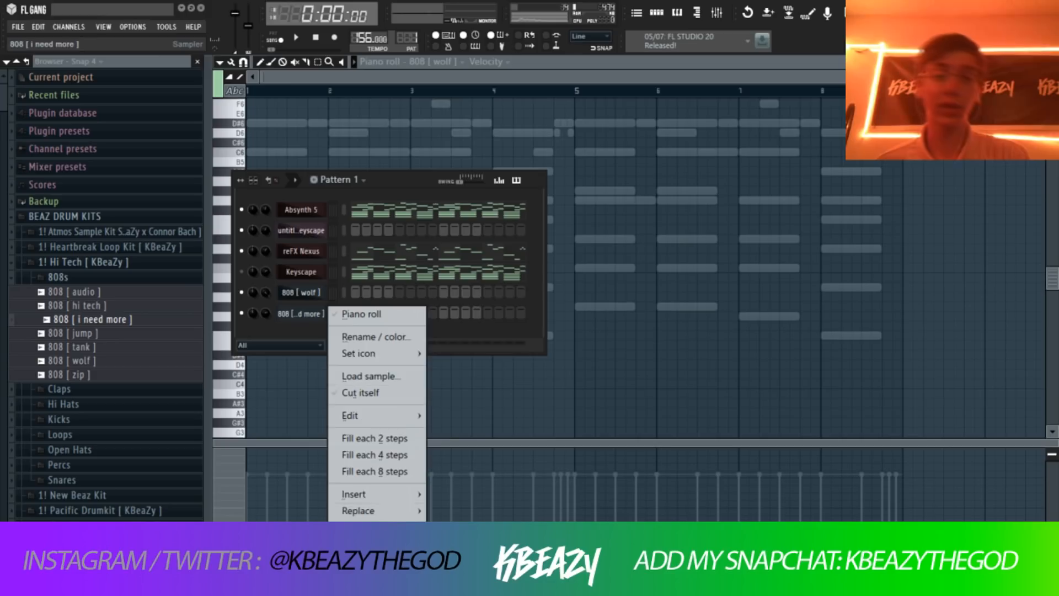
left_click(358, 544)
left_click(600, 327)
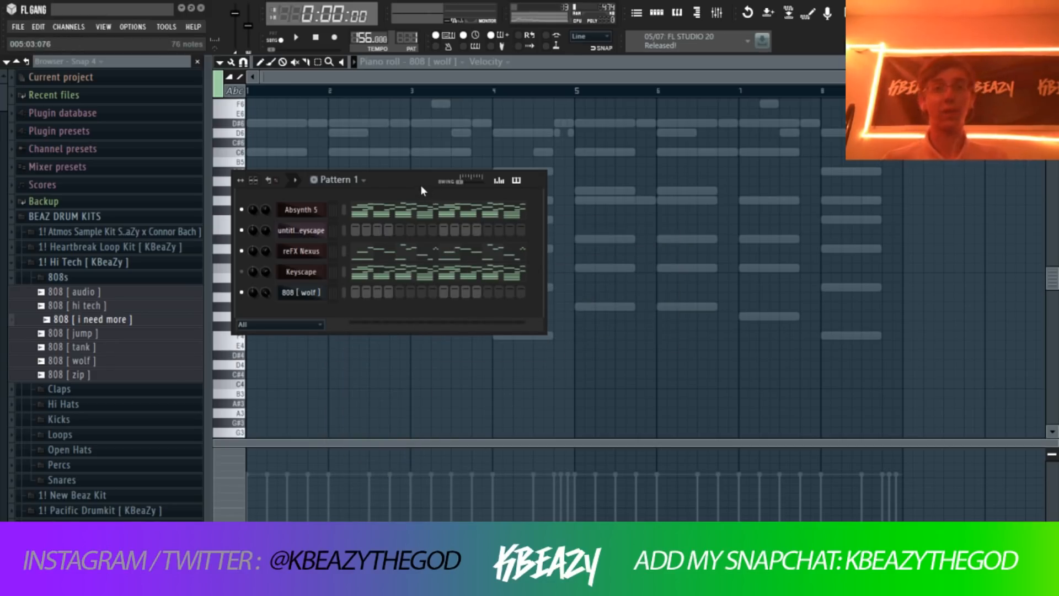
- Draw three consecutive G#5 notes across bar 1 in the 808 [ wolf ] piano roll, ending the third at bar 2
left_click(439, 66)
left_click(444, 170)
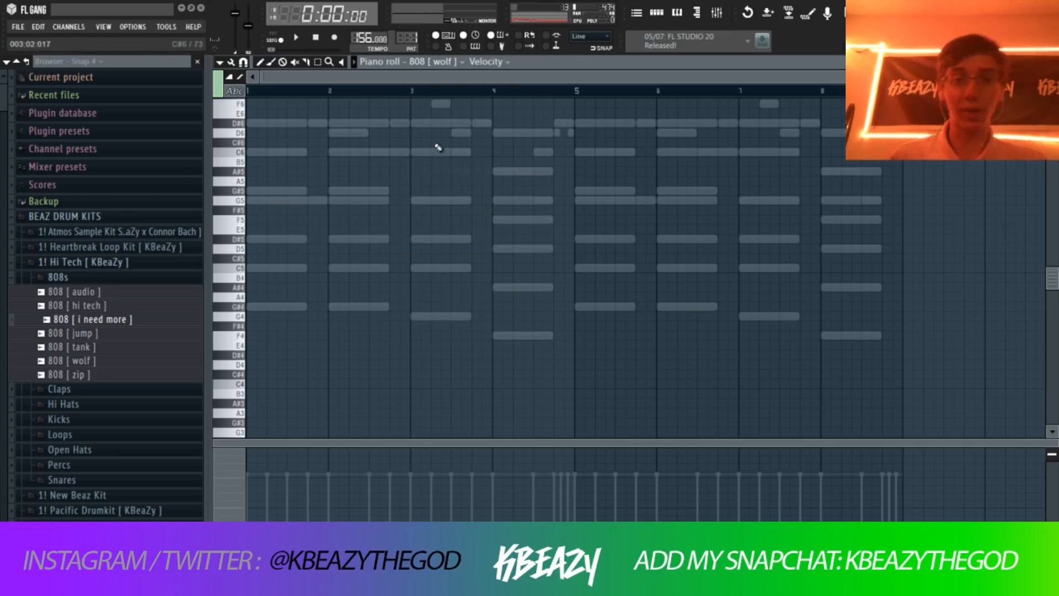
left_click(58, 277)
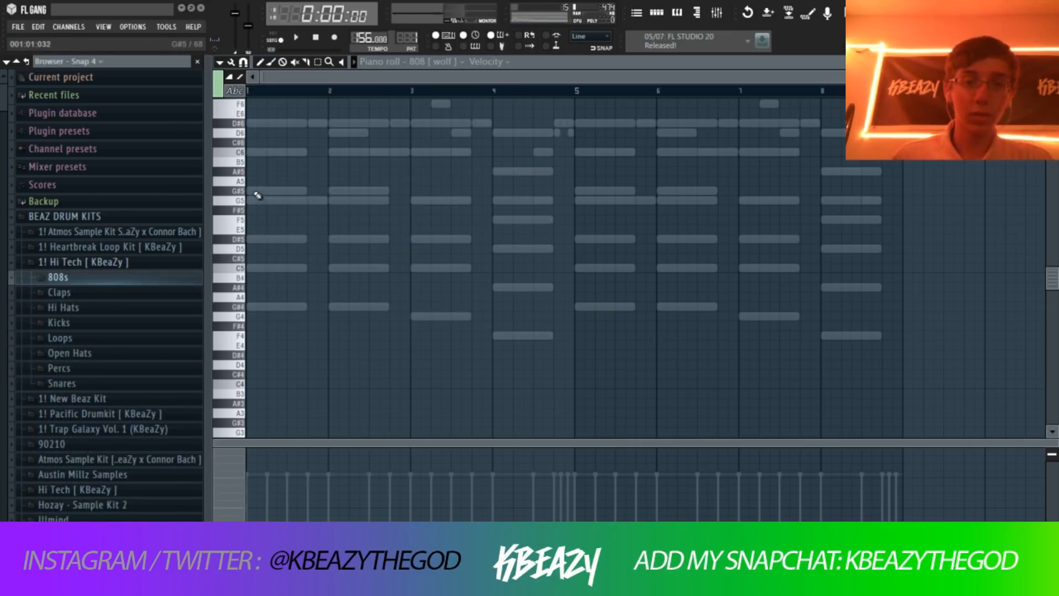
left_click(255, 191)
left_click(277, 190)
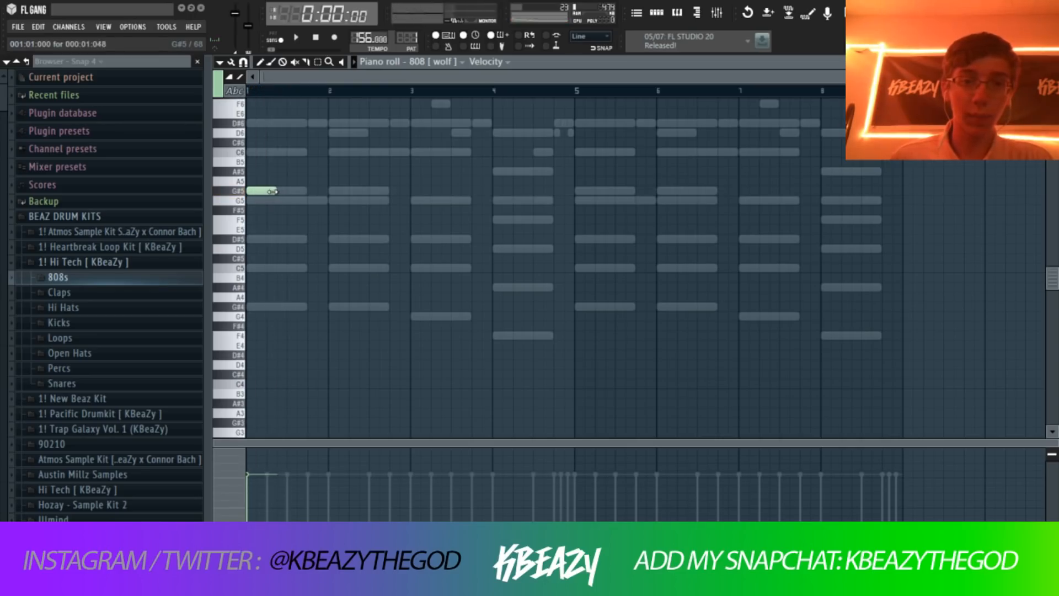
left_click(313, 191)
key("space")
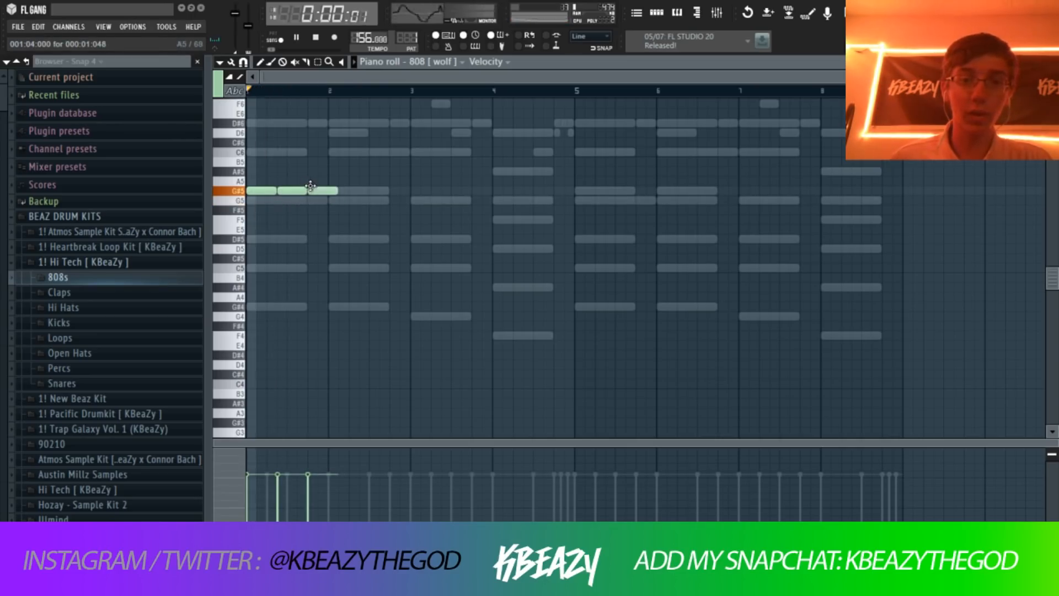
left_click_drag(320, 192, 328, 191)
- Add two G5 notes to the 808 in bar 2, starting at its second beat, and make all 808 notes legato
left_click(352, 201)
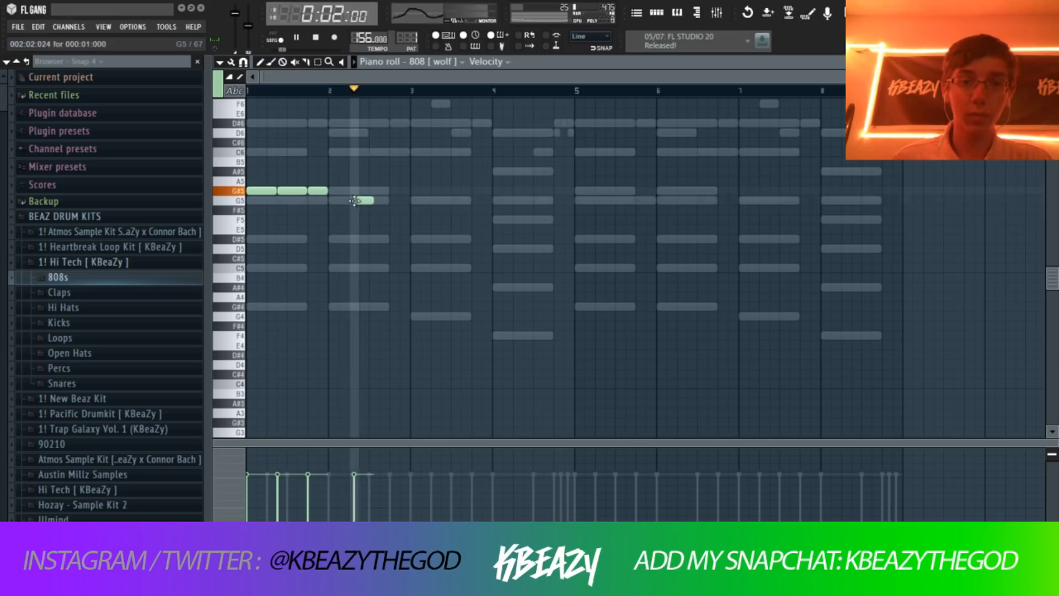
left_click(386, 202)
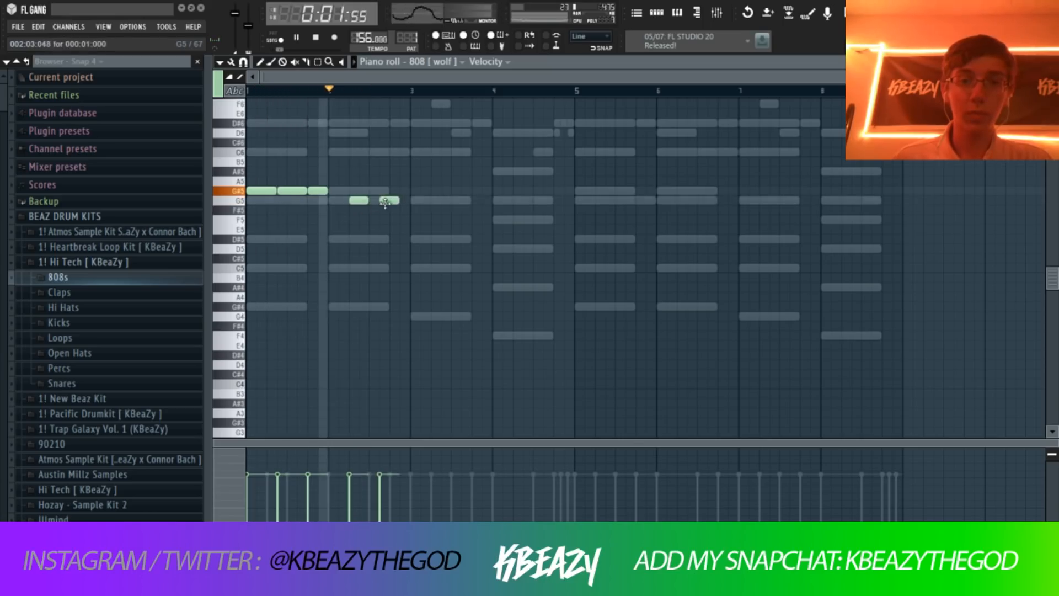
key("ctrl+l")
key("space")
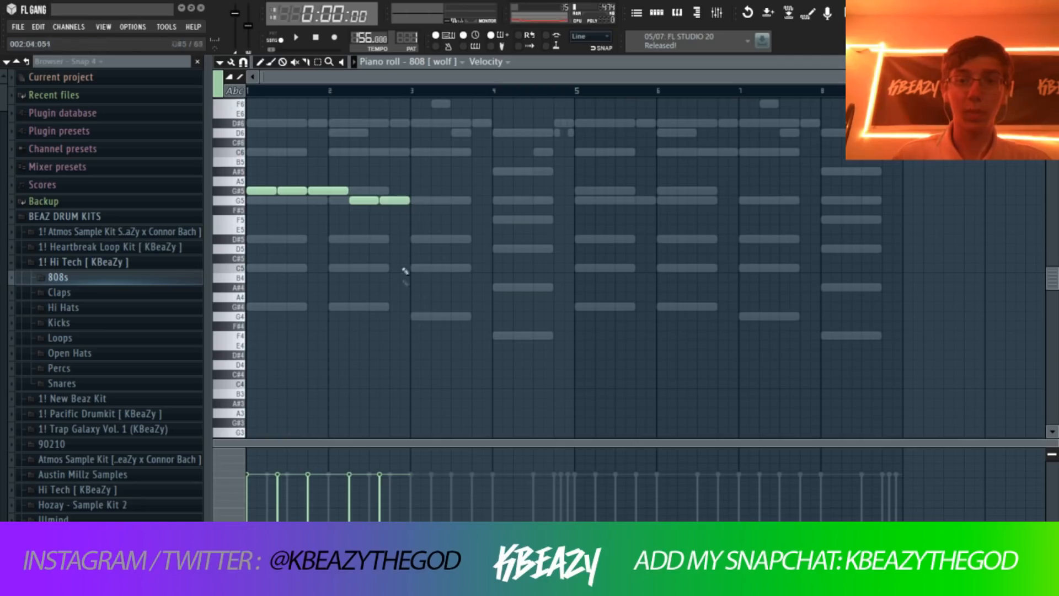
- Draw three consecutive C5 notes for the 808 starting at bar 3 while the pattern plays
left_click(416, 240)
right_click(427, 241)
left_click_drag(414, 276, 422, 268)
key("space")
left_click(450, 268)
left_click(480, 268)
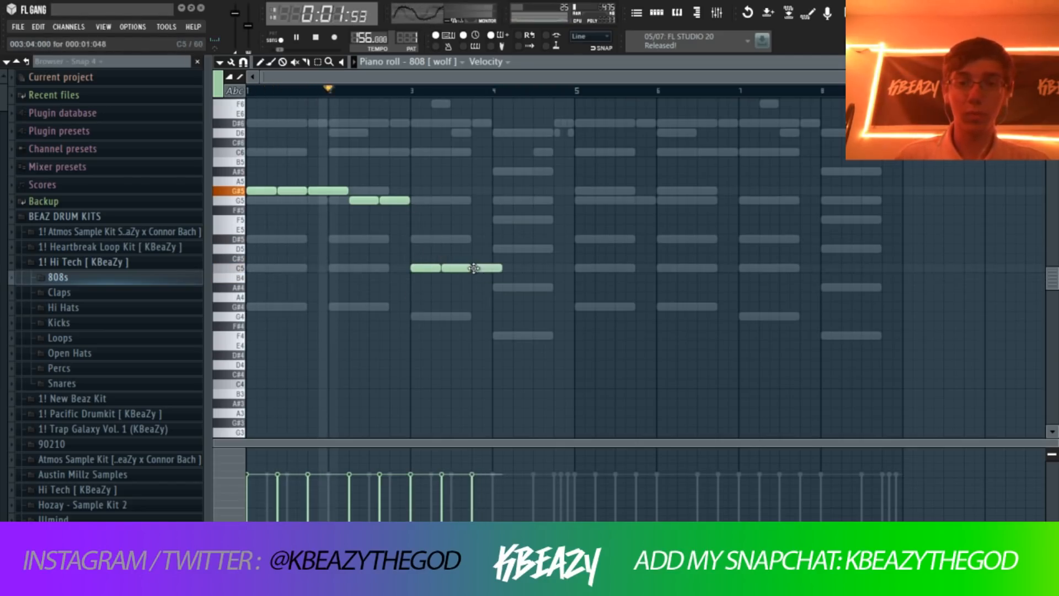
- Place three A#4 notes for the 808 [ wolf ] in bar 4, starting at its second beat
left_click_drag(501, 268, 491, 268)
left_click(499, 287)
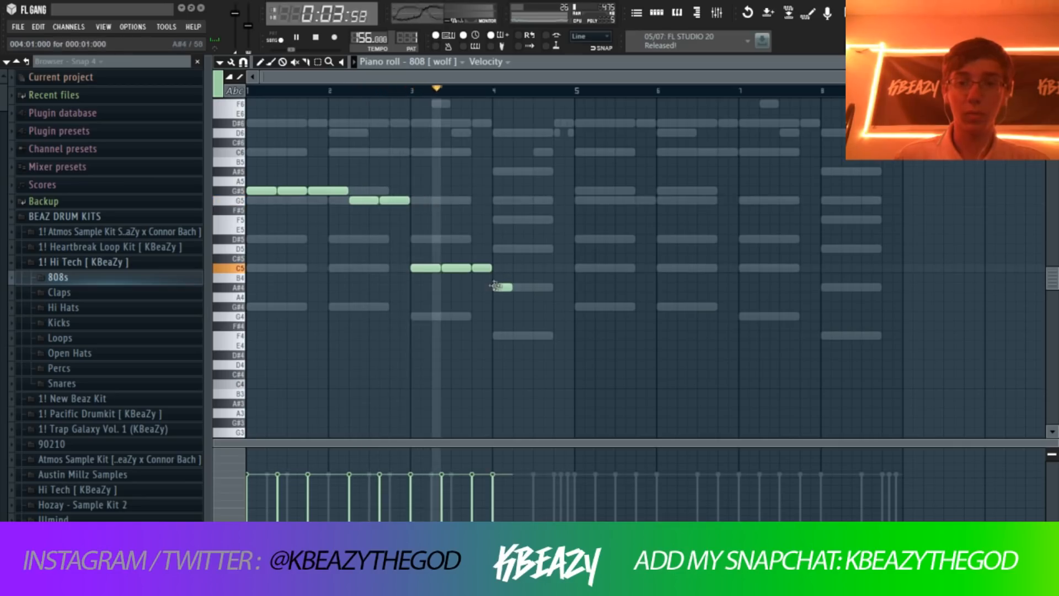
left_click_drag(504, 288, 525, 287)
key("space")
left_click(547, 287)
key("space")
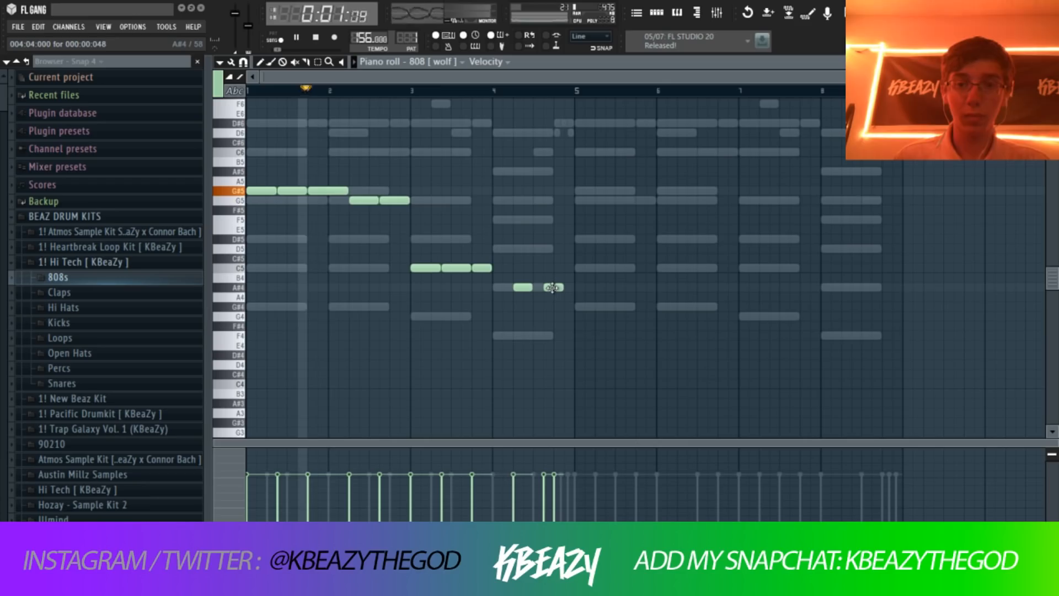
- Make the 808 notes legato up to bar 5 and duplicate the four-bar bassline into bars 5 to 8
left_click_drag(490, 269, 576, 288)
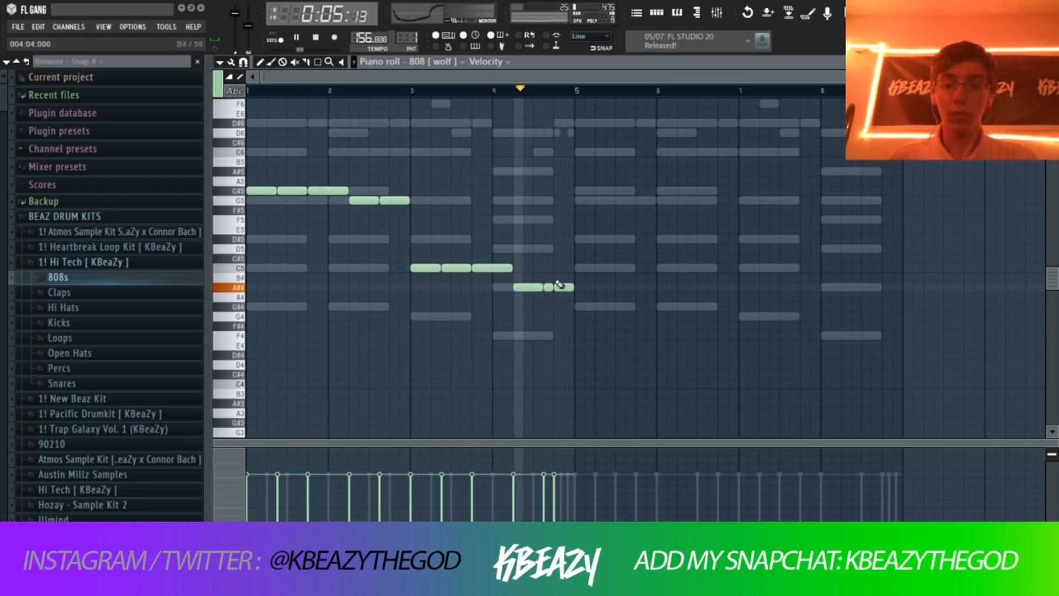
key("ctrl+b")
key("ctrl+d")
- Add Clap [ drip ] from the Claps folder with hits on steps 9 and 25, and open its channel settings
key("F6")
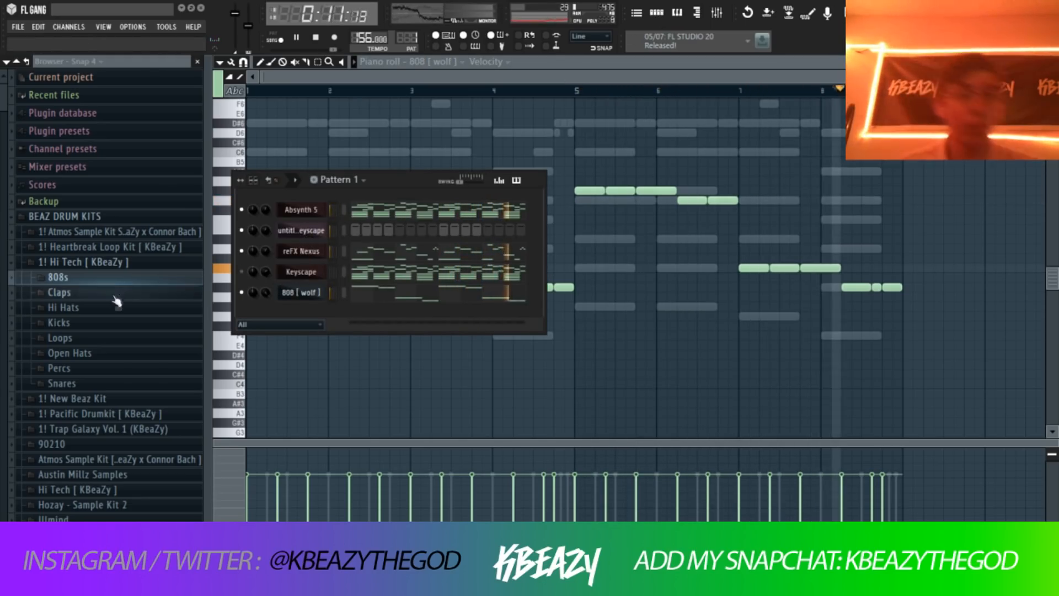
left_click(83, 292)
key("space")
left_click_drag(83, 307, 306, 331)
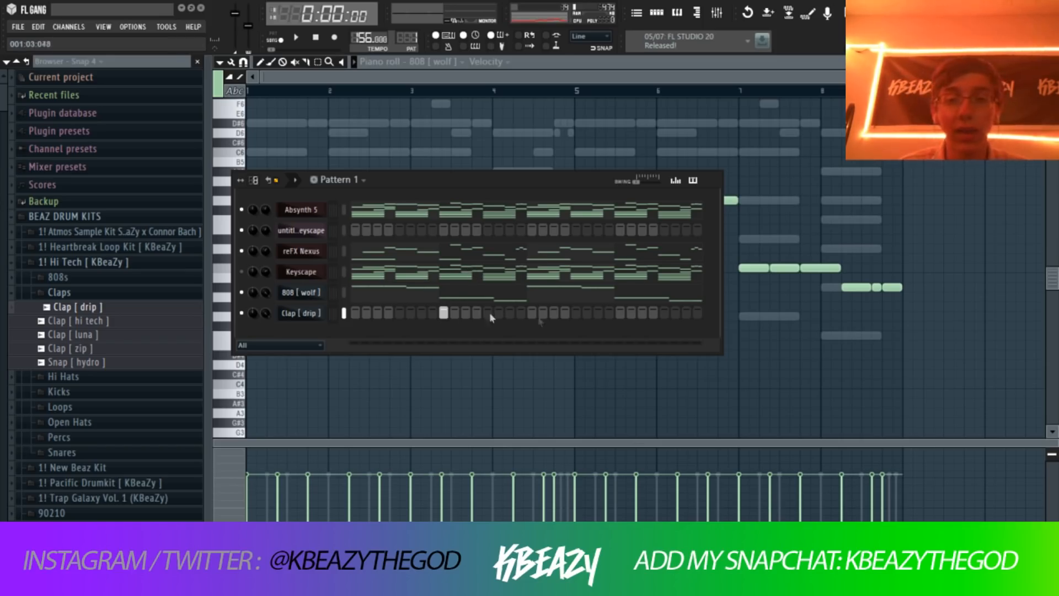
left_click(618, 312)
key("space")
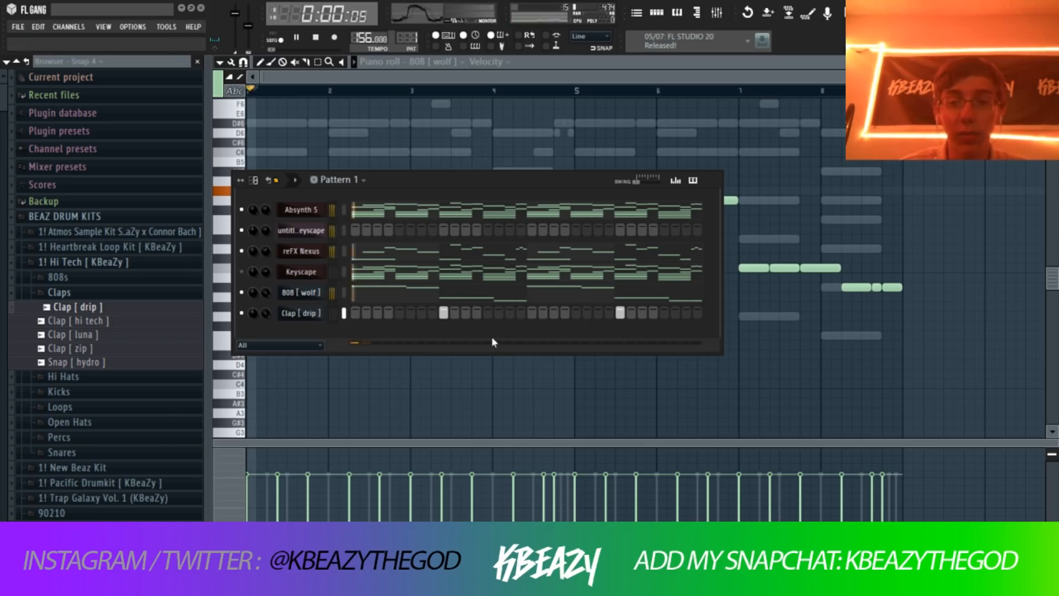
left_click(113, 296)
left_click(300, 313)
key("space")
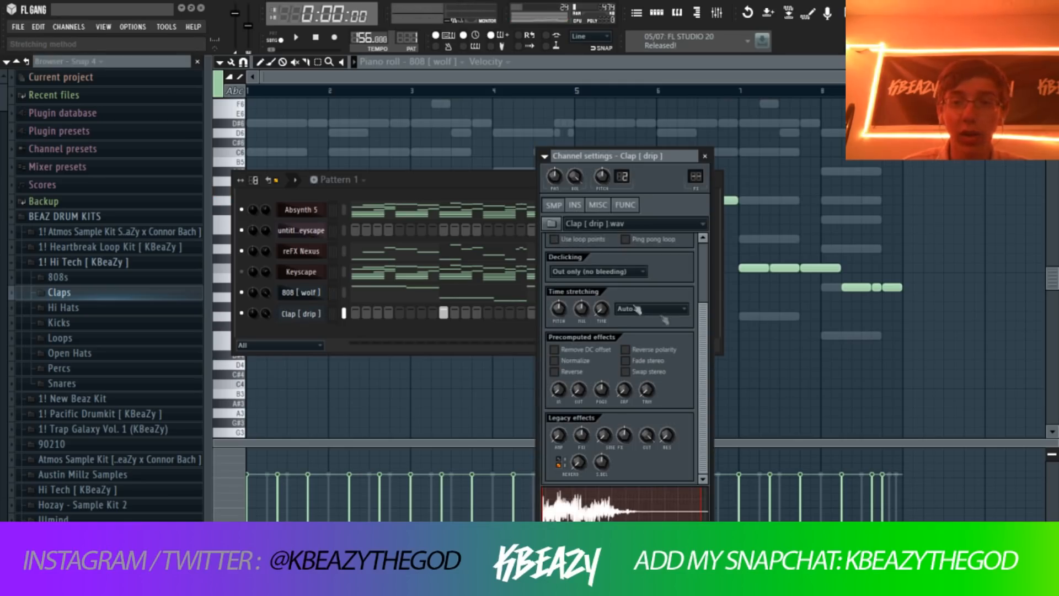
- Add Hi Hat [ family ] from the Hi Hats folder as a channel and adjust the legacy effects of Clap [ drip ]
left_click(63, 307)
left_click(102, 352)
left_click_drag(102, 363, 351, 350)
left_click(108, 339)
left_click(110, 349)
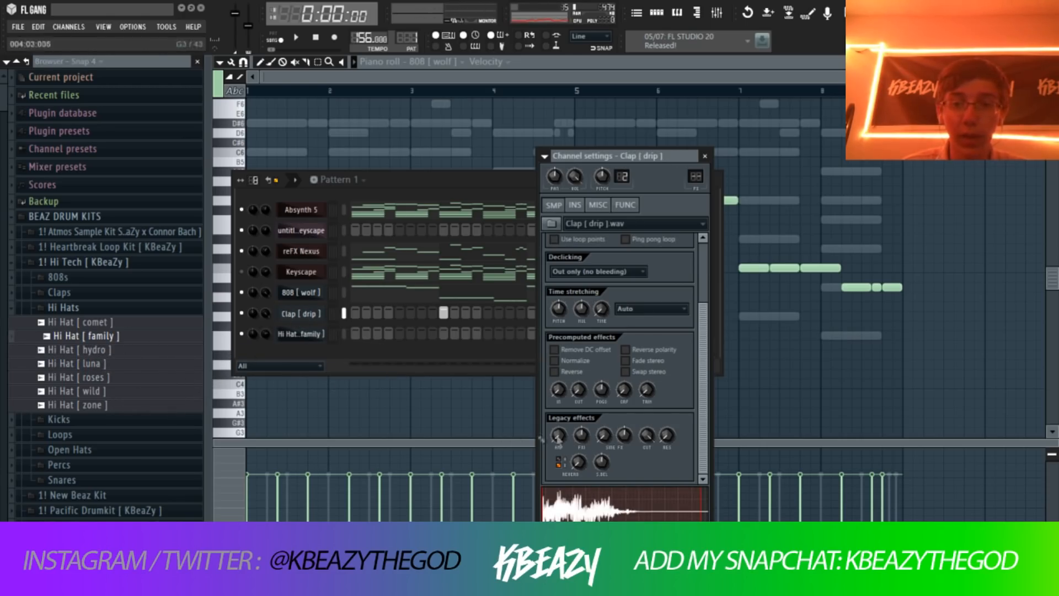
left_click_drag(576, 438, 575, 458)
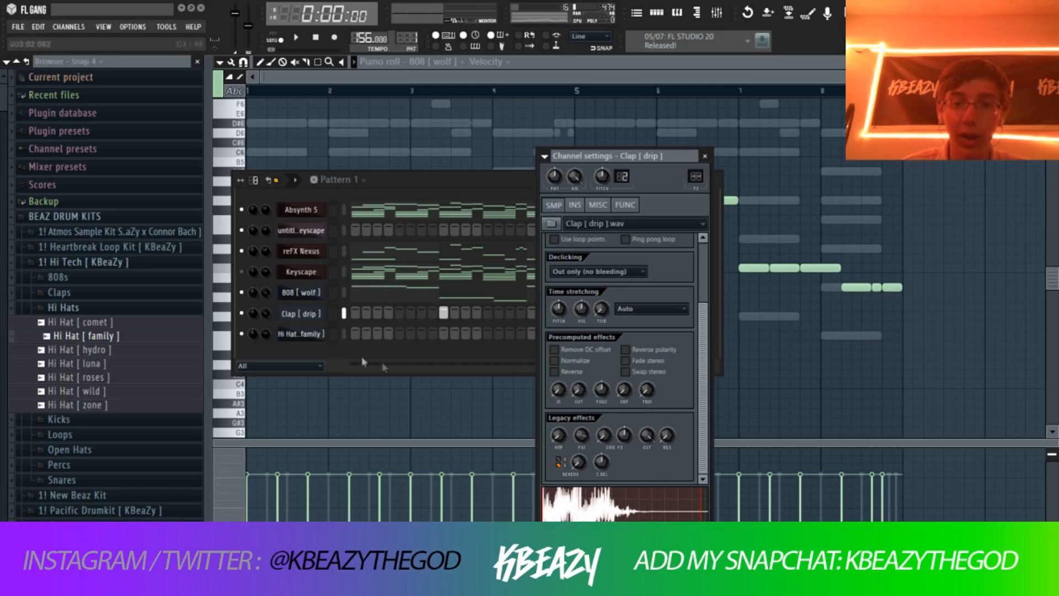
- Fill the Hi Hat [ family ] channel with a hit on every 2 steps and play the pattern
key("space")
right_click(301, 334)
left_click(355, 440)
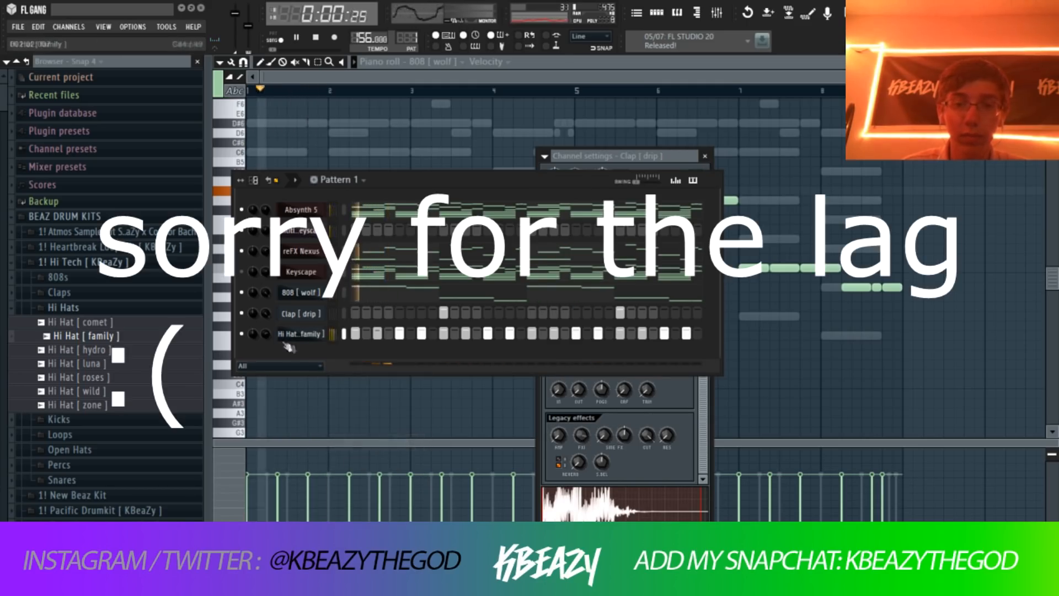
key("space")
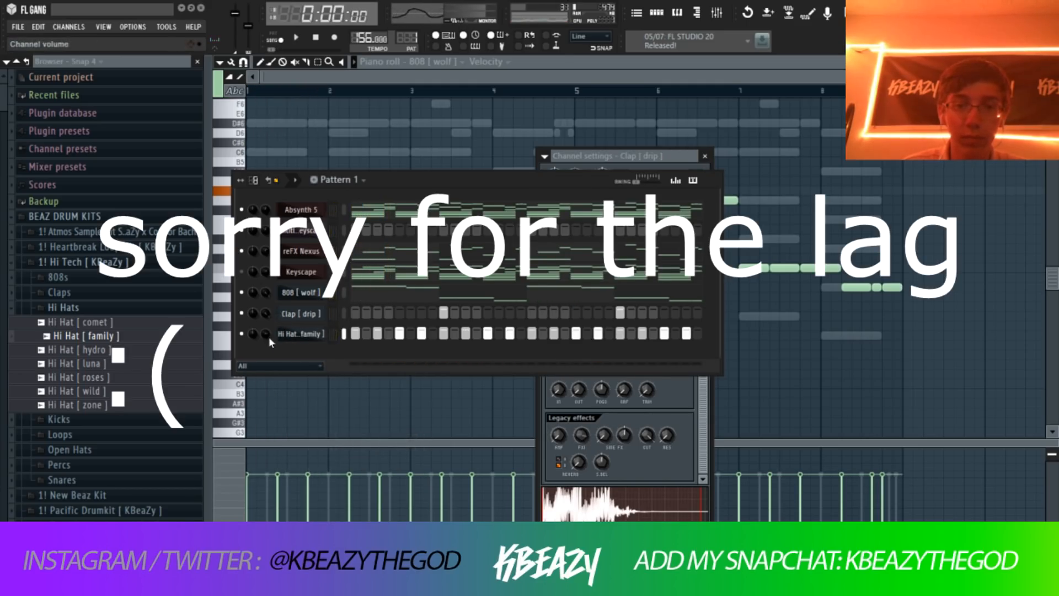
- Play the pattern with the hi-hats and mute the Absynth 5 channel
key("space")
left_click(138, 308)
key("space")
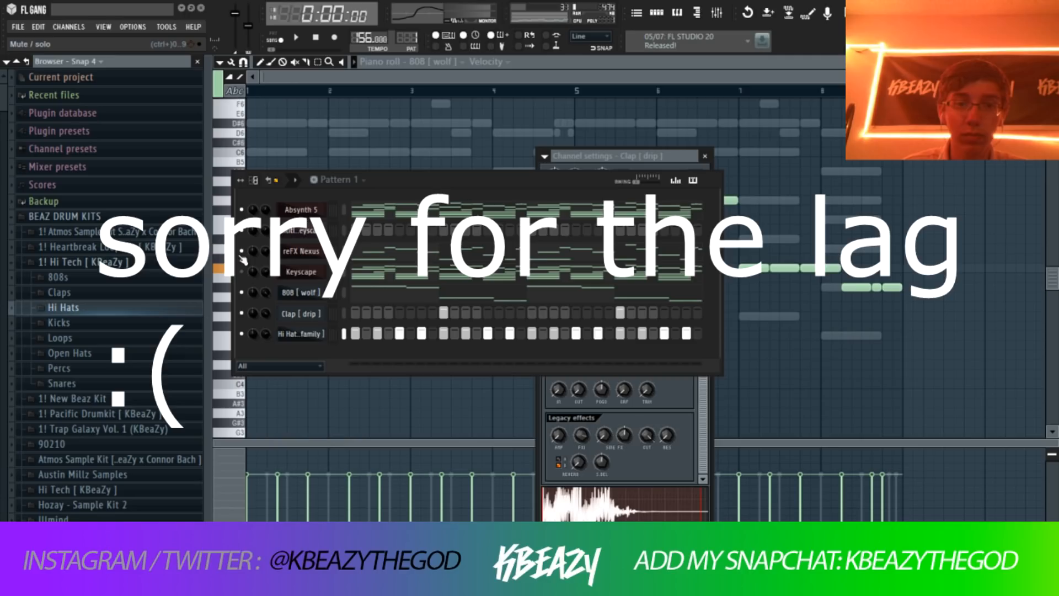
key("space")
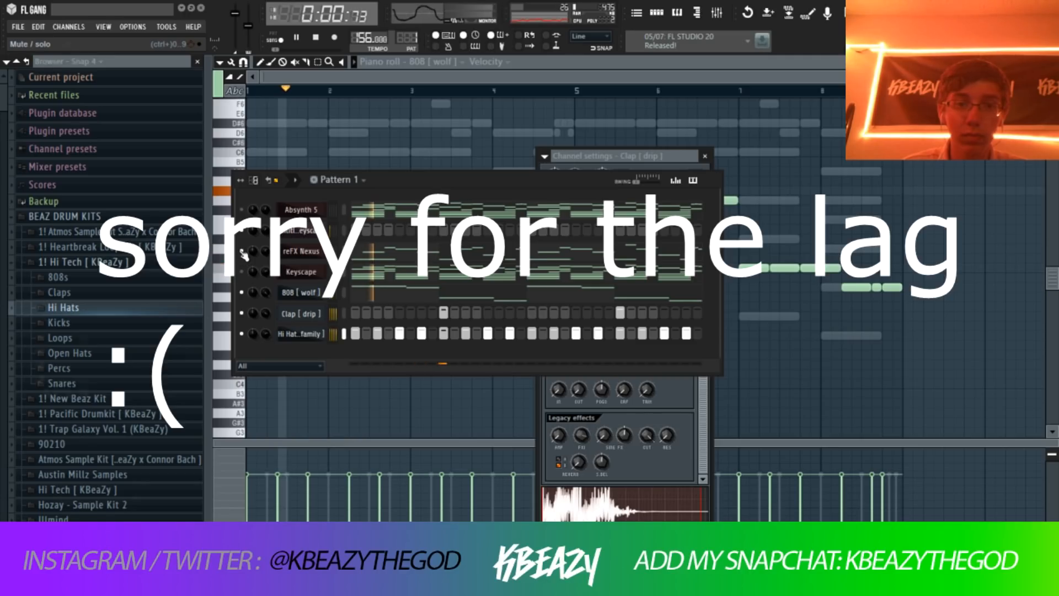
key("space")
- Add Kick [ zone ] from the Kicks folder and place hits on steps 1, 7, 13, 21 and 27
left_click(83, 323)
left_click(84, 394)
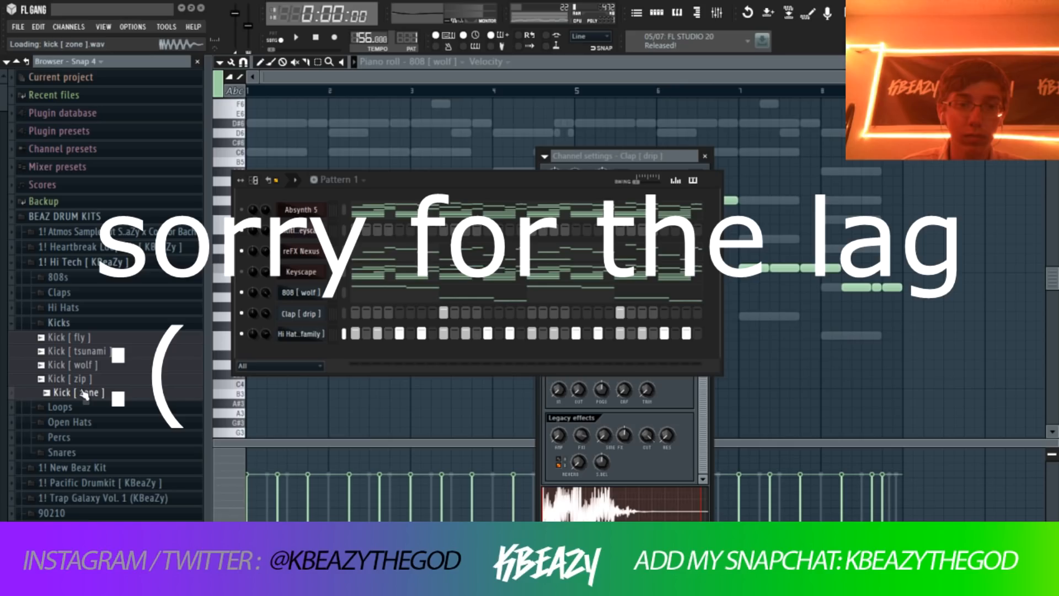
left_click_drag(84, 393, 301, 353)
left_click(356, 354)
key("space")
left_click(422, 355)
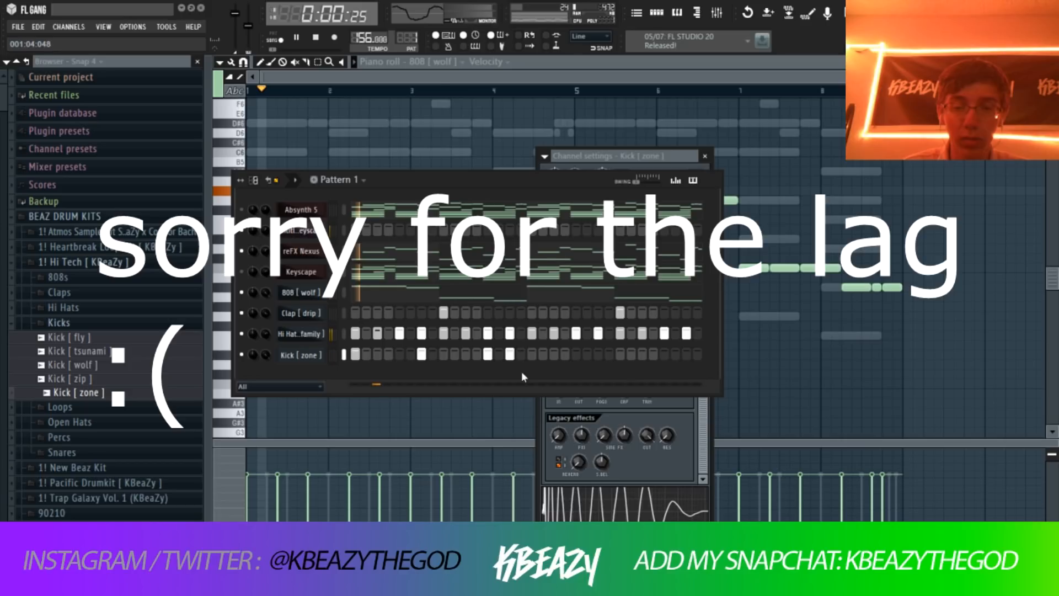
left_click(576, 354)
left_click(642, 353)
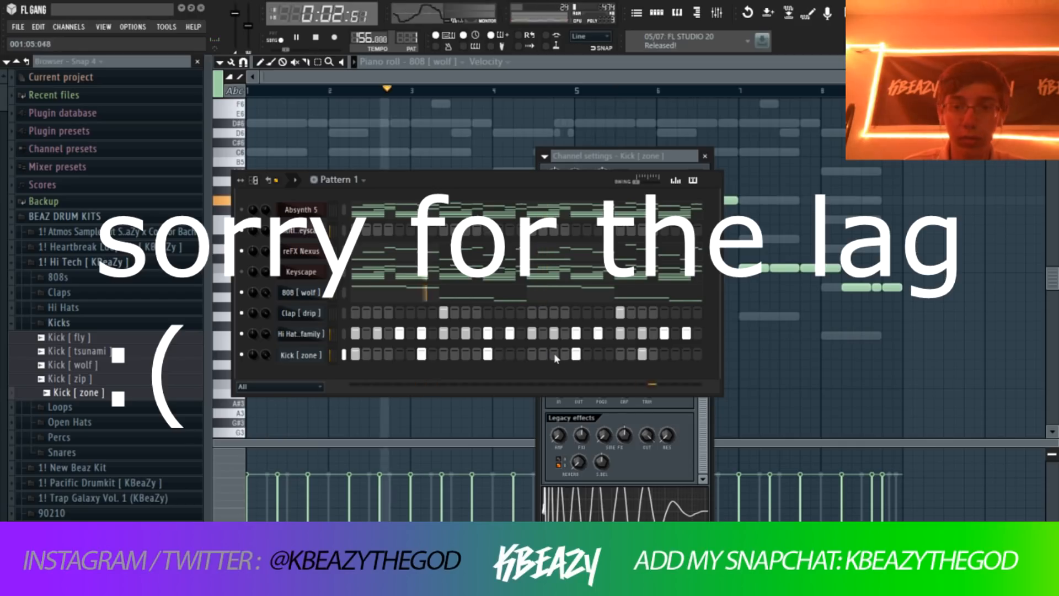
left_click(509, 353)
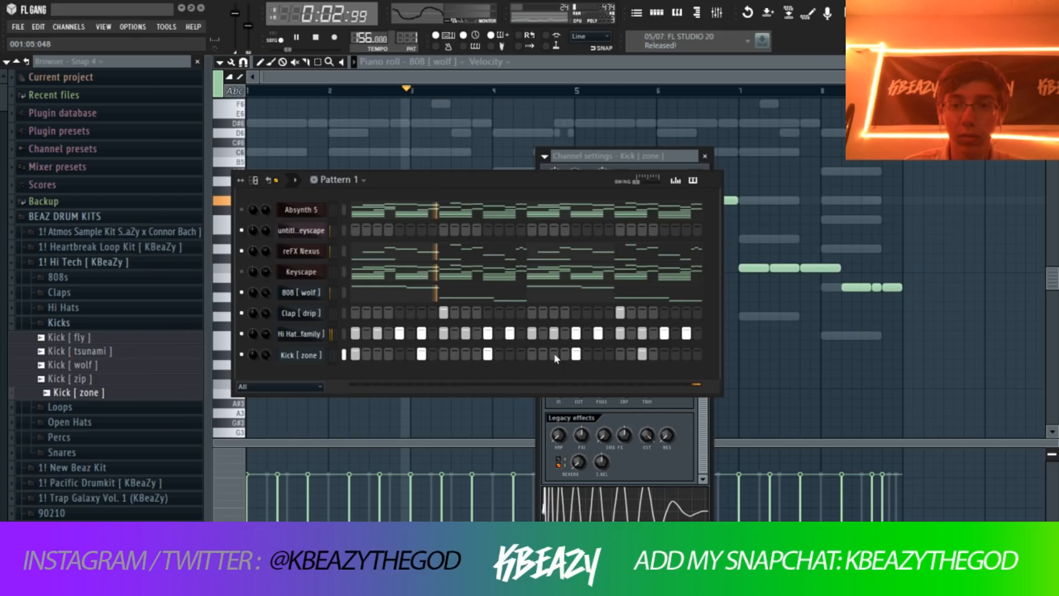
- Try two extra Kick [ zone ] hits on steps 30 and 31 while the pattern plays
left_click(675, 354)
left_click(686, 354)
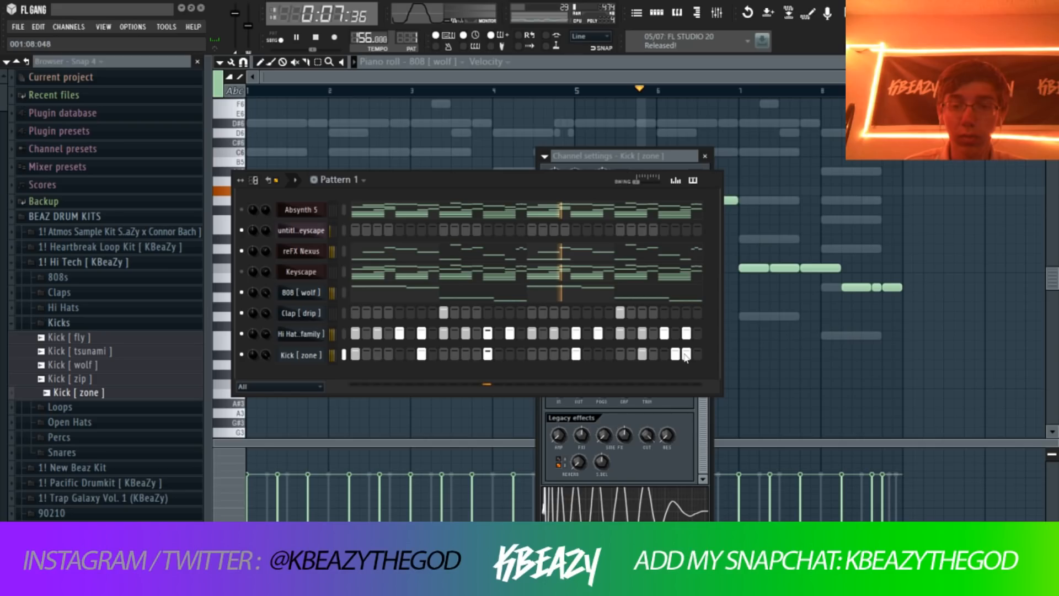
right_click(686, 354)
right_click(675, 355)
key("space")
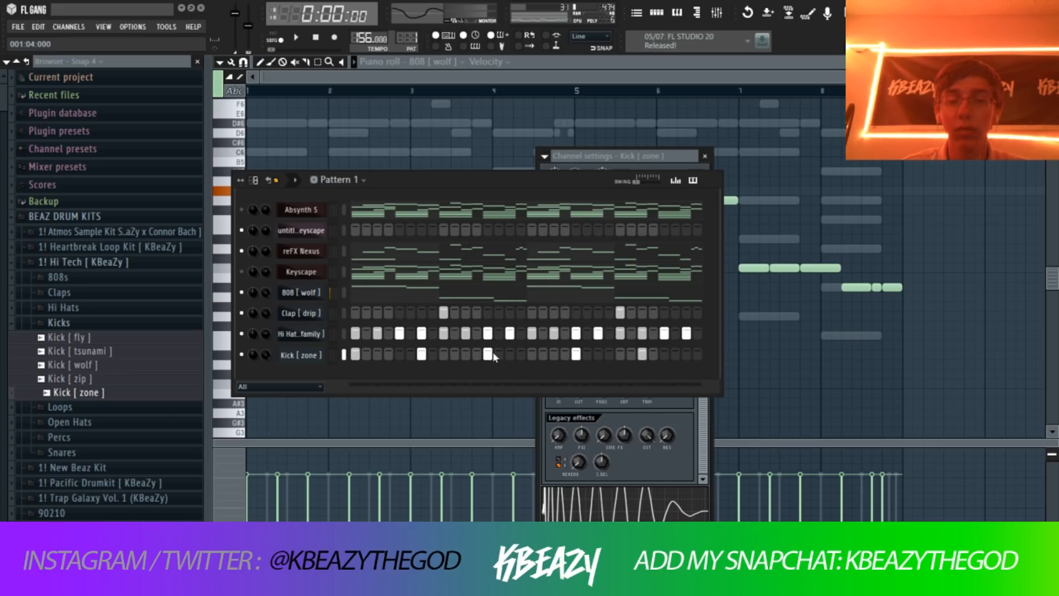
- Add Open Hat [ lazer ] from the Open Hats folder with a single hit on step 1
left_click(58, 322)
left_click(69, 353)
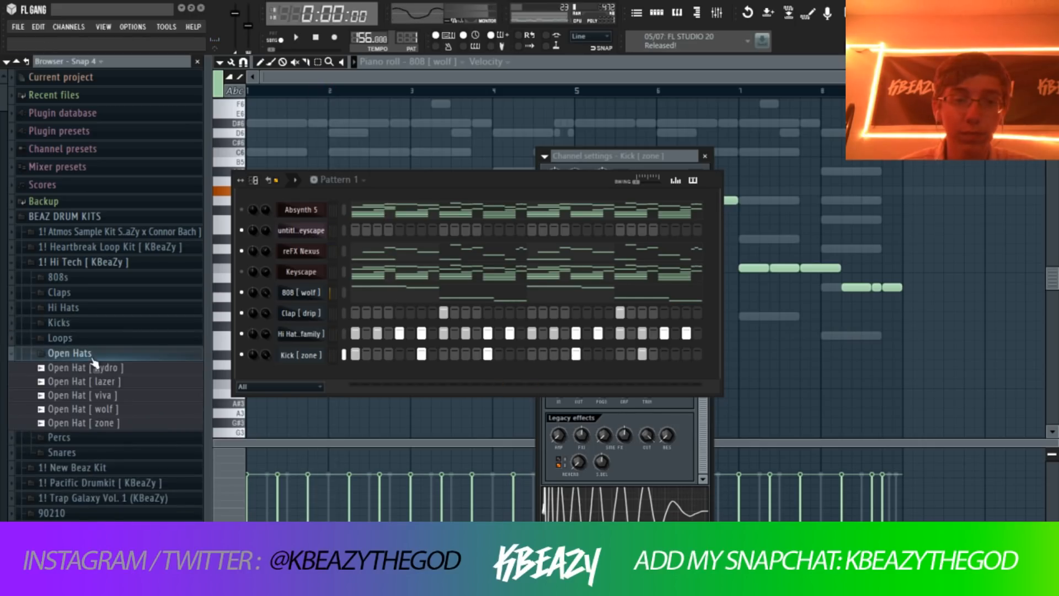
left_click_drag(93, 381, 265, 356)
left_click(298, 355)
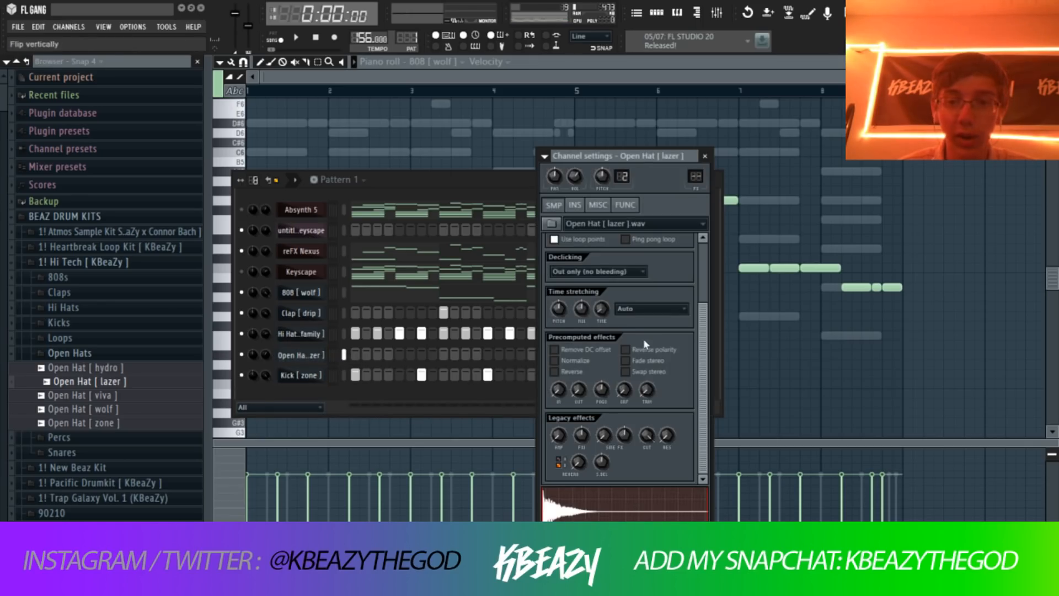
left_click(355, 355)
key("space")
- Add Open Hat [ viva ] as a channel and place hits on steps 5, 21 and 29
left_click_drag(110, 398, 288, 378)
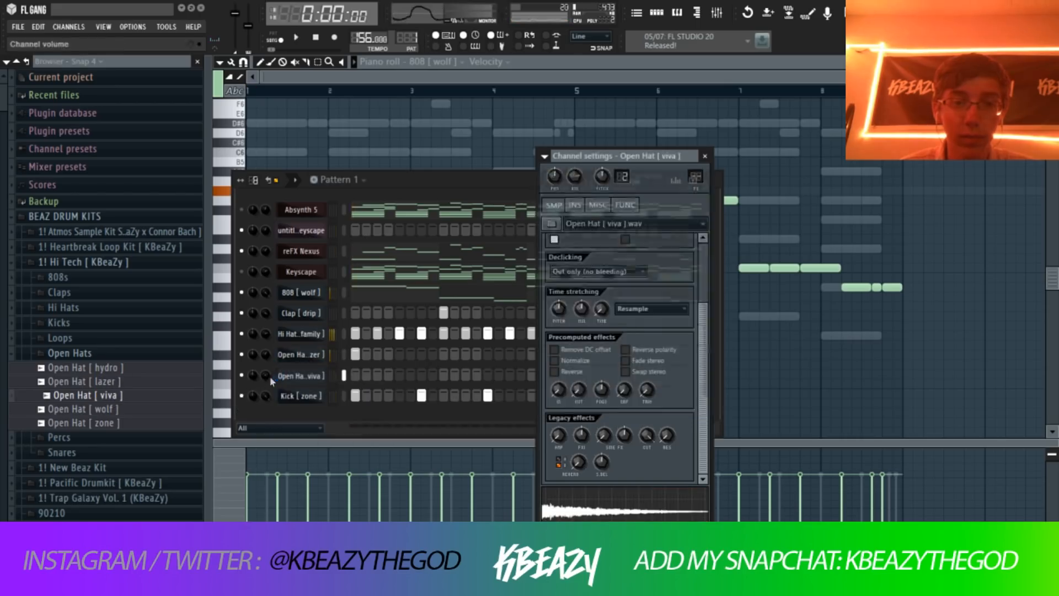
left_click(440, 377)
left_click(400, 376)
left_click(576, 375)
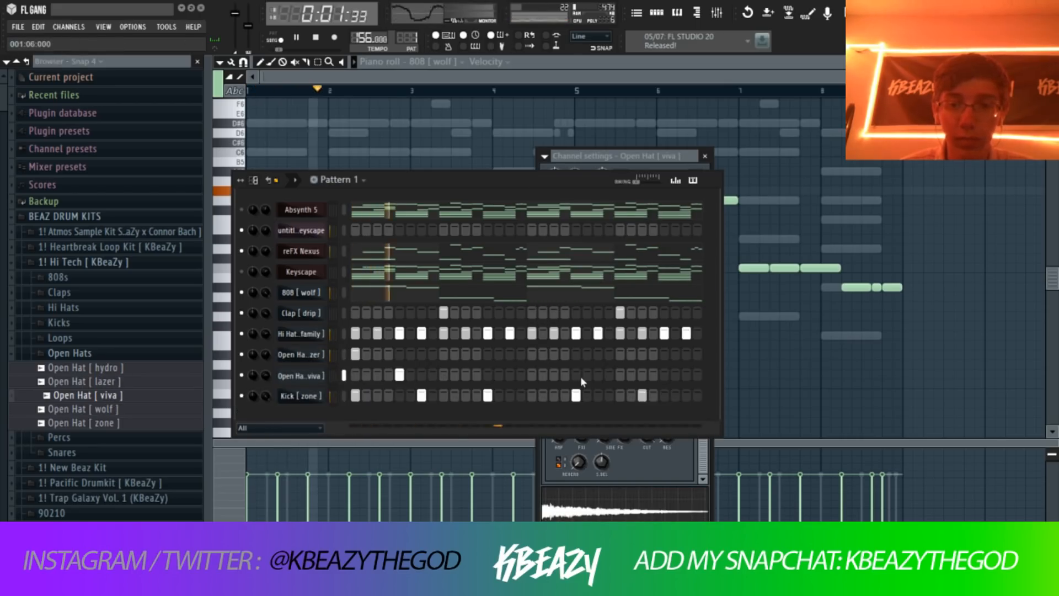
left_click(664, 375)
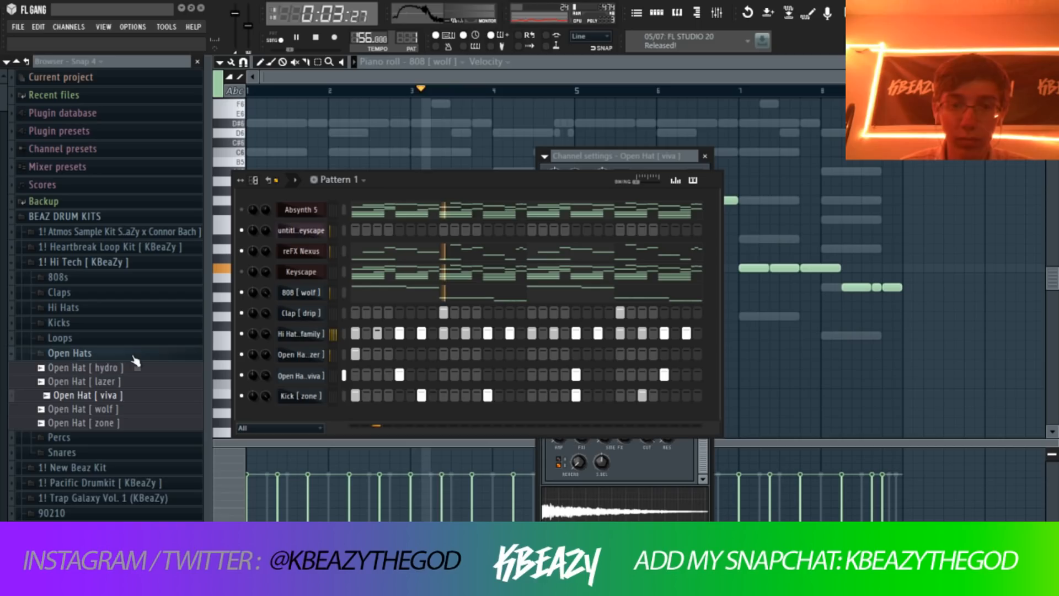
- Preview samples in the Percs folder, add Perc [ glide ] as a channel and adjust its volume
left_click(110, 358)
left_click(102, 369)
key("space")
left_click(96, 400)
left_click(97, 412)
left_click(97, 400)
left_click_drag(96, 403, 280, 397)
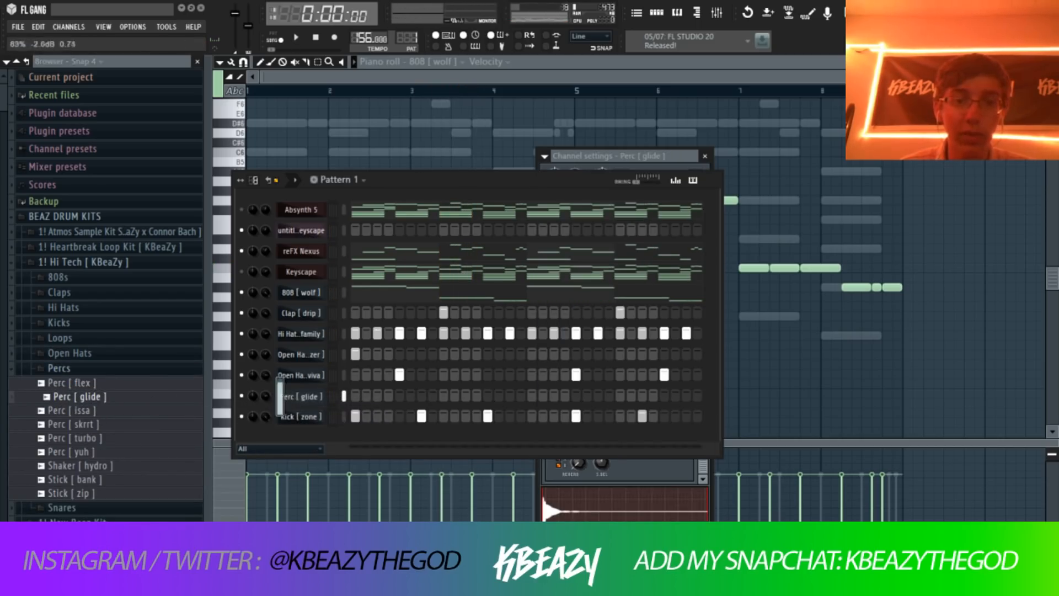
- Place Perc [ glide ] hits on steps 29 and 31 while the pattern plays
left_click(683, 473)
left_click(430, 180)
key("space")
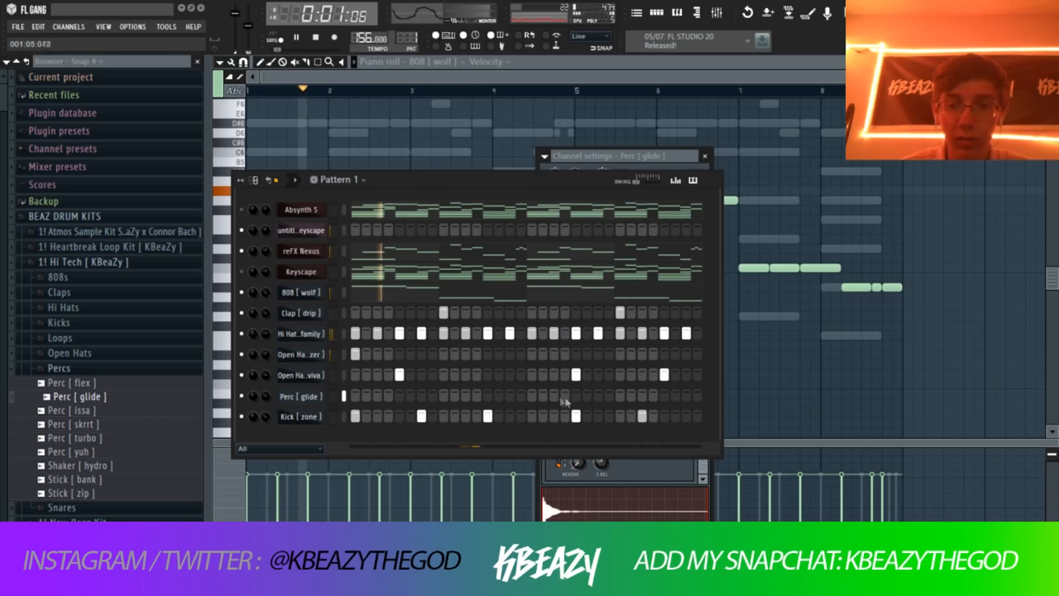
left_click(665, 396)
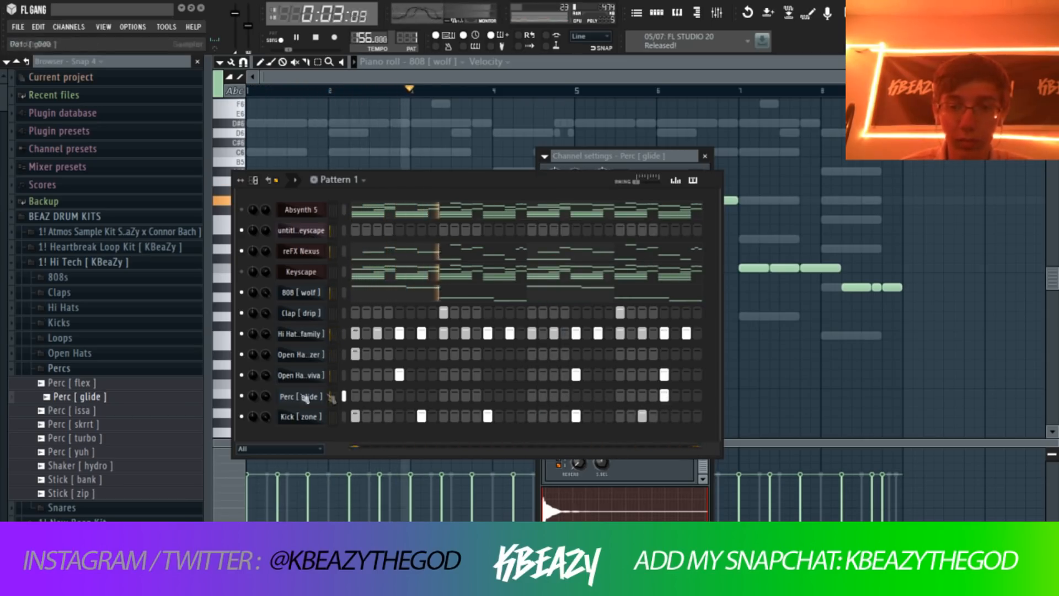
left_click(687, 396)
- Send Perc [ glide ] to the piano roll and delete its hits at the ends of bars 1 and 3
right_click(325, 397)
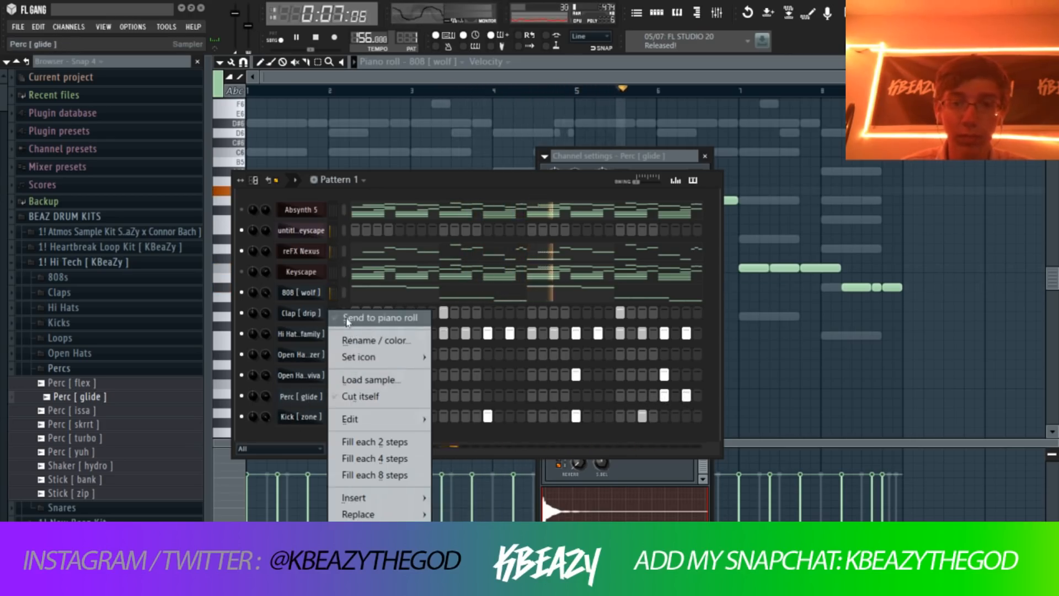
left_click(347, 318)
left_click_drag(453, 76, 804, 184)
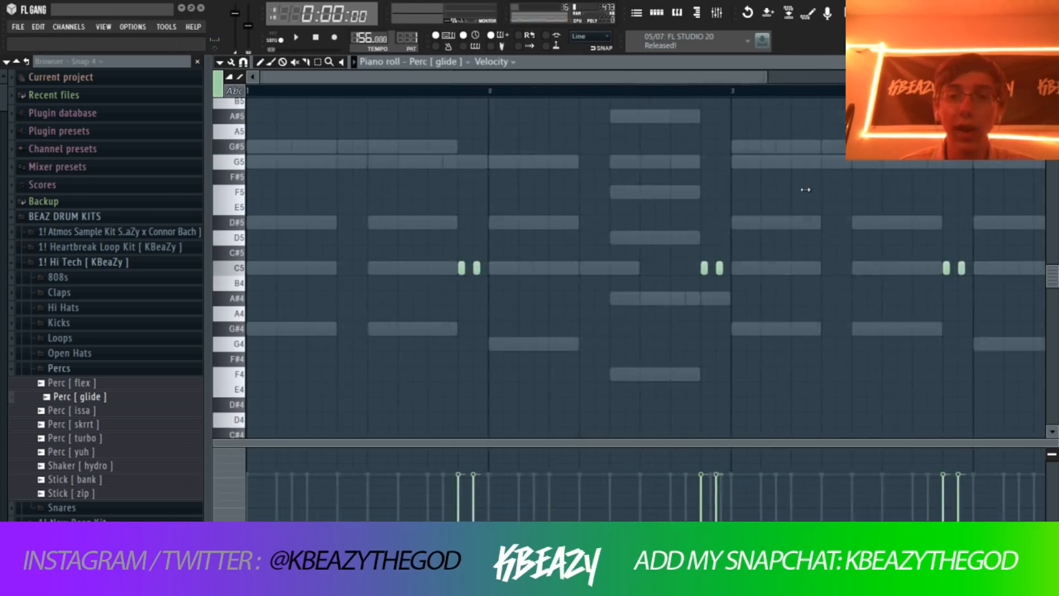
left_click_drag(804, 77, 868, 88)
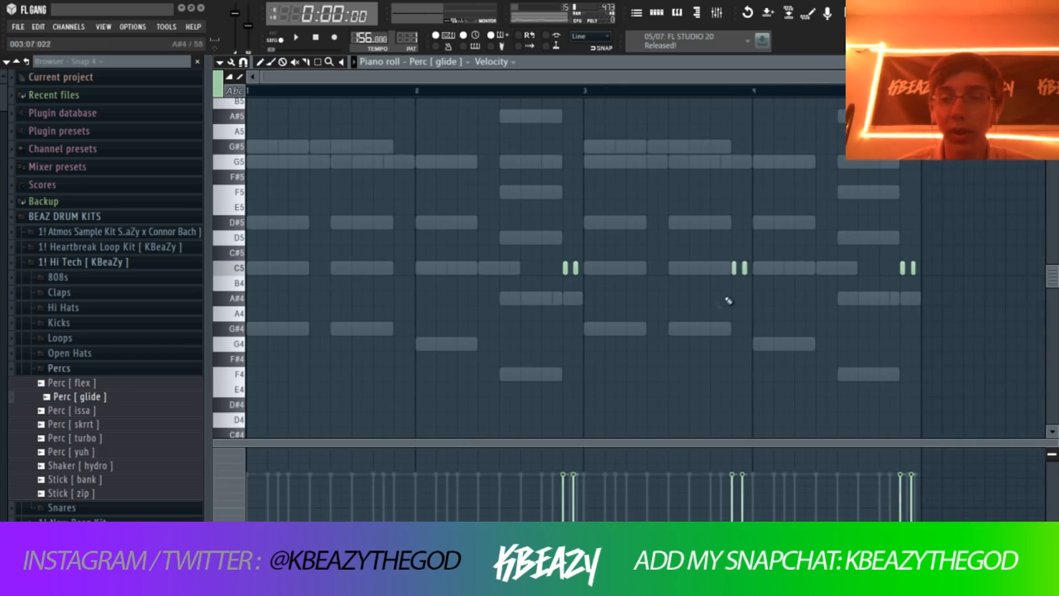
key("space")
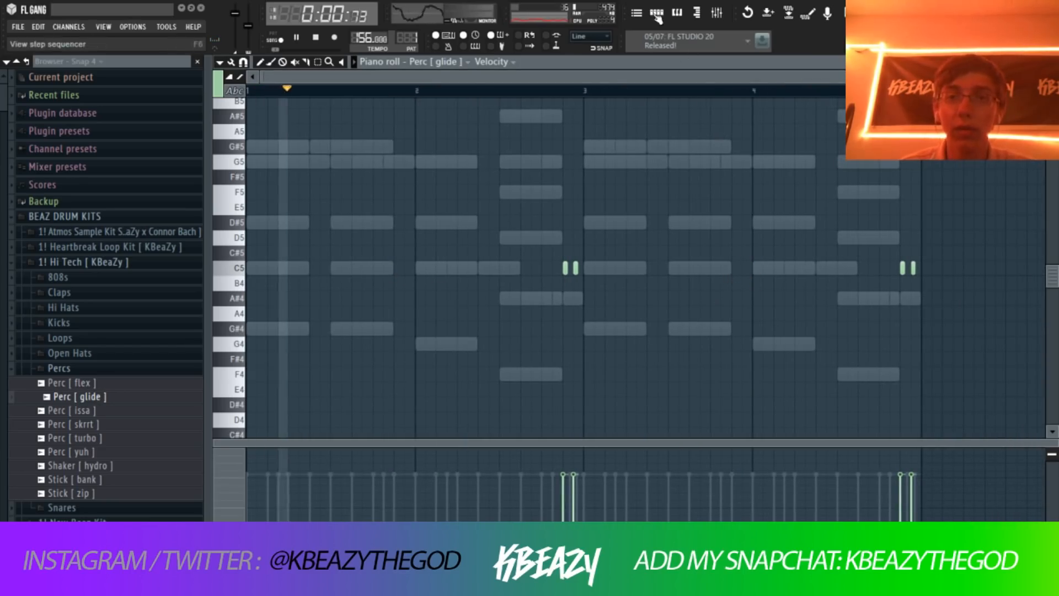
- Preview the samples in the Snares folder
key("F6")
left_click(60, 368)
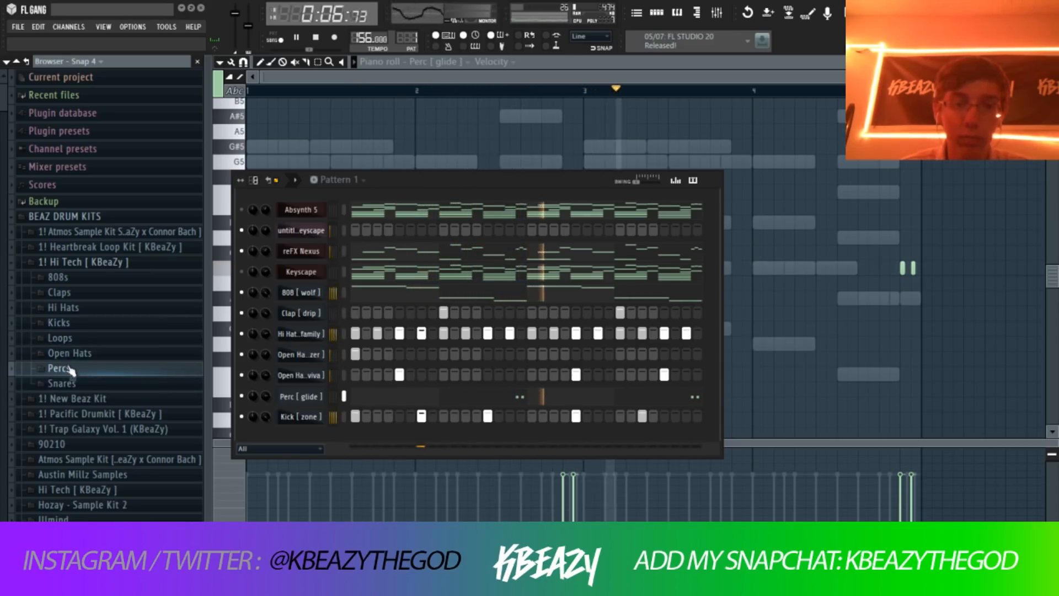
left_click(61, 383)
key("space")
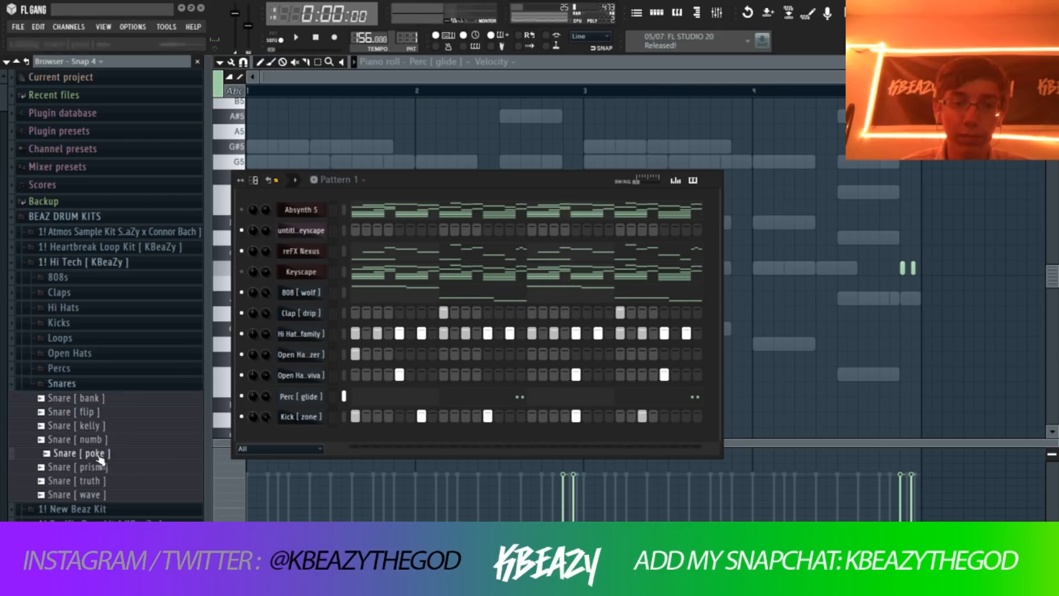
left_click(61, 383)
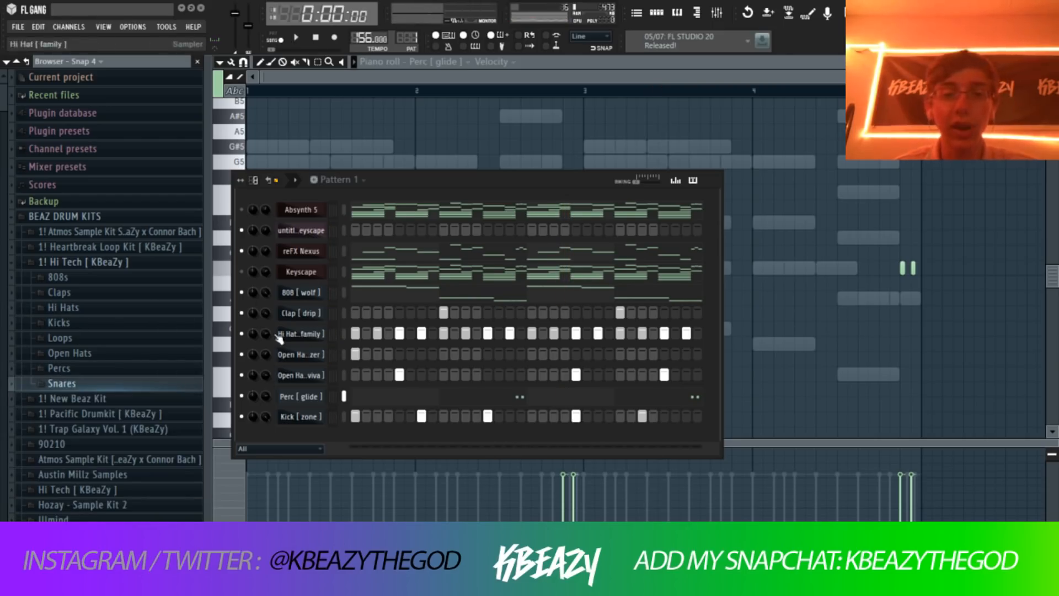
- Send the Hi Hat [ family ] steps to the piano roll
right_click(316, 339)
left_click(361, 317)
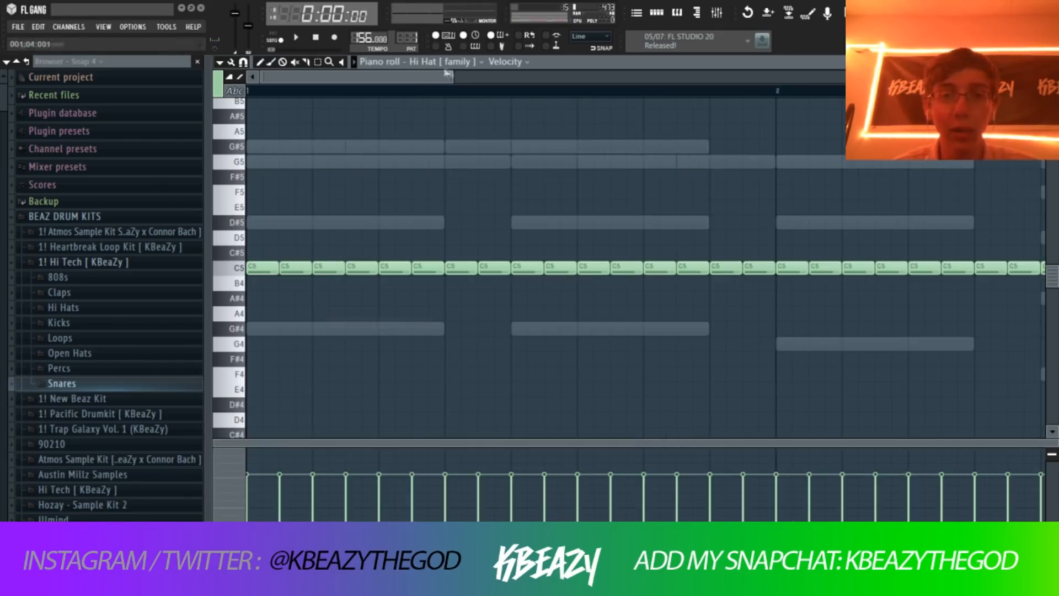
- Set the piano roll snap to 1/3 step and replace the C5 hi-hat near the end of bar 1 with a fast roll on G#4
left_click_drag(451, 78, 765, 79)
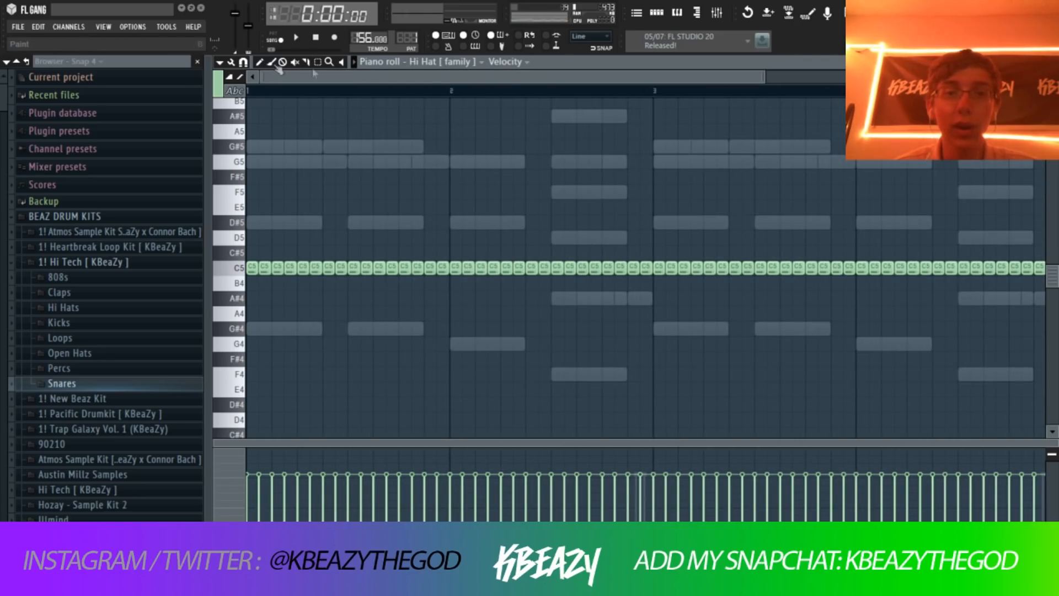
left_click(457, 62)
left_click(442, 203)
left_click(245, 64)
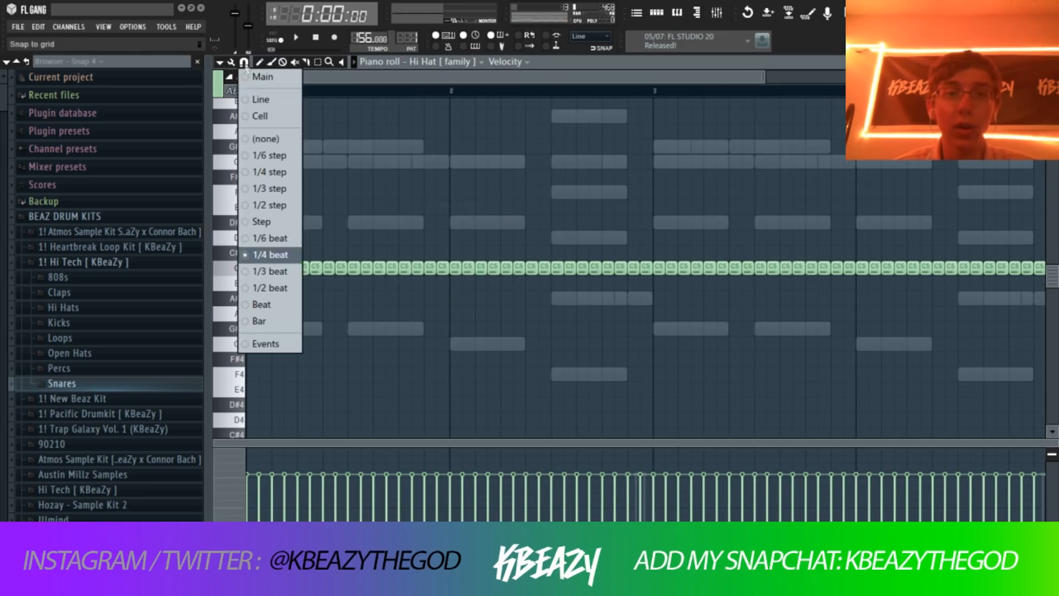
left_click(271, 188)
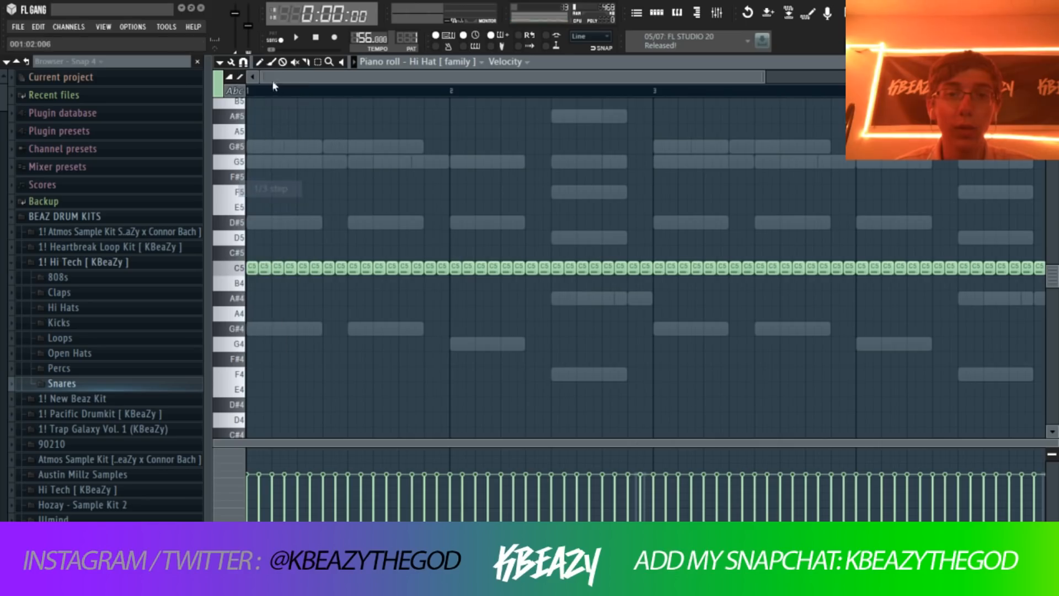
key("space")
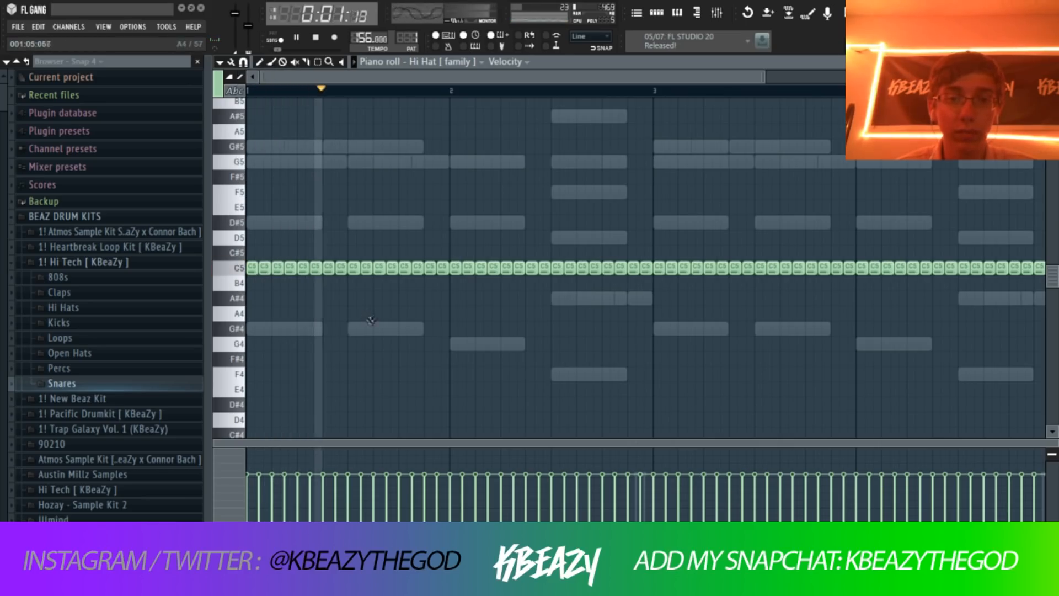
left_click_drag(431, 317, 408, 318)
key("space")
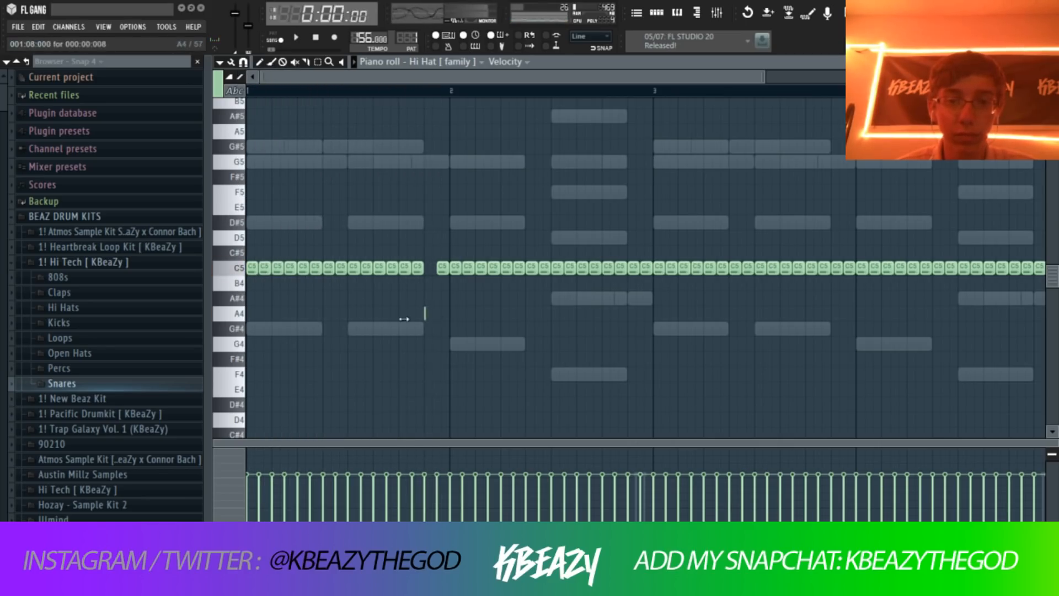
left_click(425, 322)
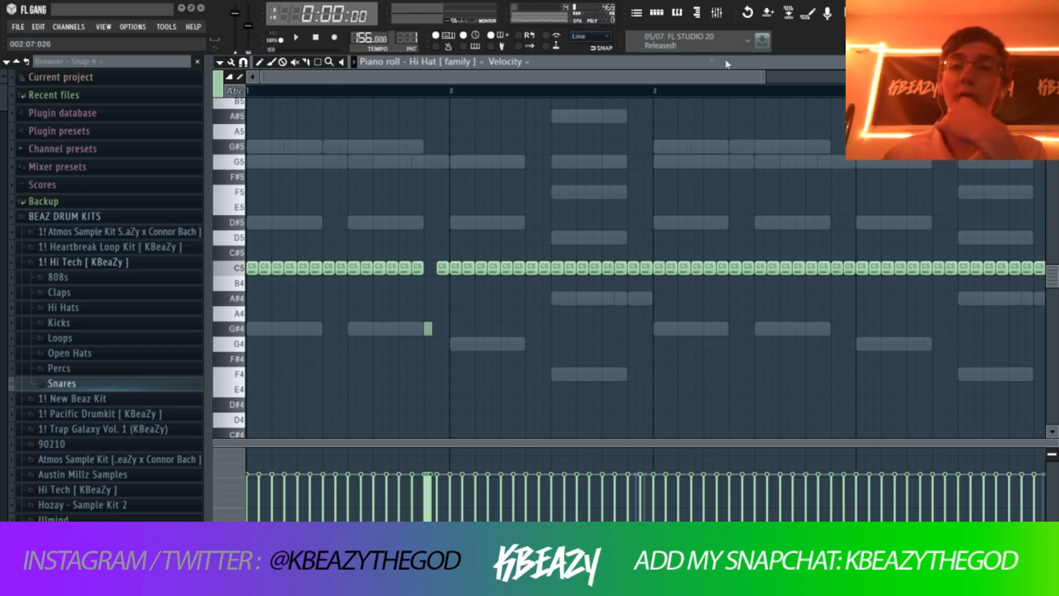
- Add a fast C5 hi-hat roll in the second half of bar 2 and repeat the two-bar hat pattern over bars 3 and 4
left_click_drag(770, 74, 839, 74)
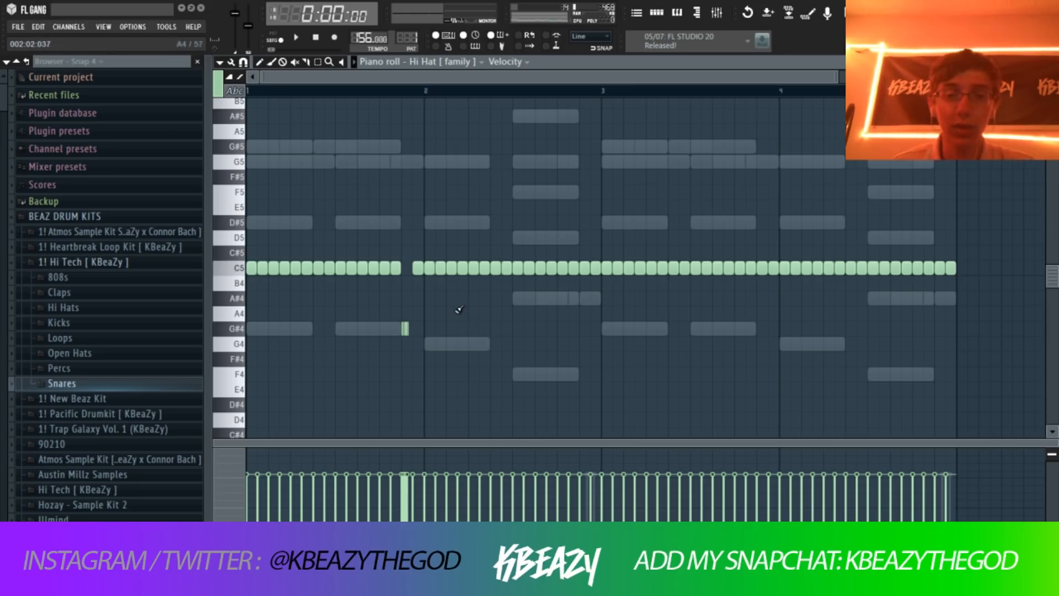
key("space")
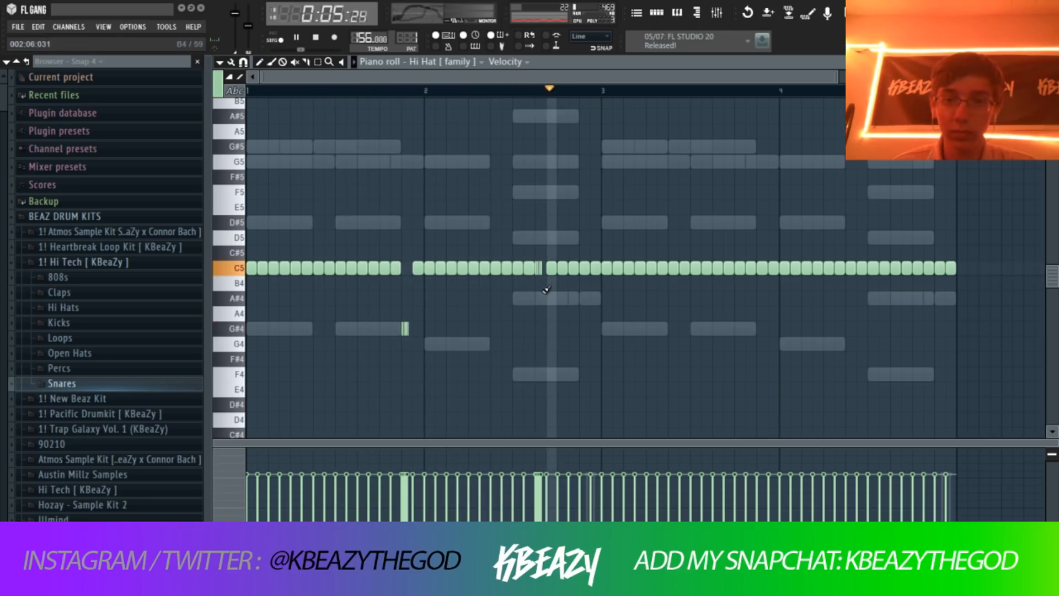
key("space")
mouse_move(608, 269)
left_mouse_down()
mouse_move(960, 267)
mouse_move(881, 270)
left_mouse_up()
key("ctrl+b")
- Change the snap and add three evenly spaced hi-hat hits on F4 at the end of bar 4
left_click(976, 299, "ctrl")
left_click(243, 62)
left_click(271, 273)
scroll(764, 121, "up", 3, "ctrl")
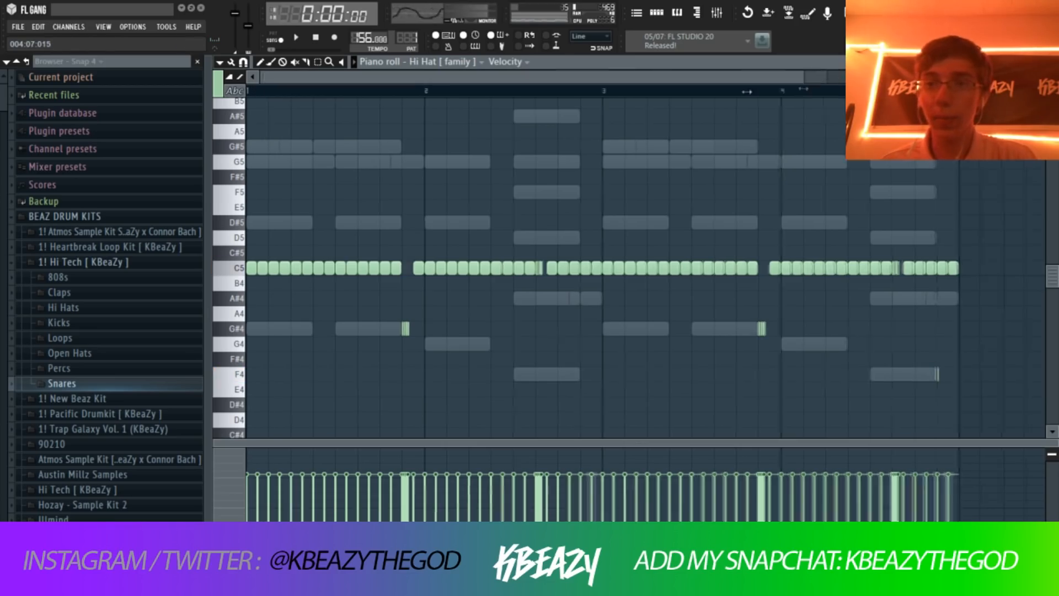
left_click_drag(764, 121, 901, 122)
mouse_move(750, 362)
left_mouse_down()
mouse_move(752, 374)
mouse_move(765, 374)
left_mouse_up()
- Play back the four-bar pattern to check the hi-hat rolls and bring up the channel rack
key("space")
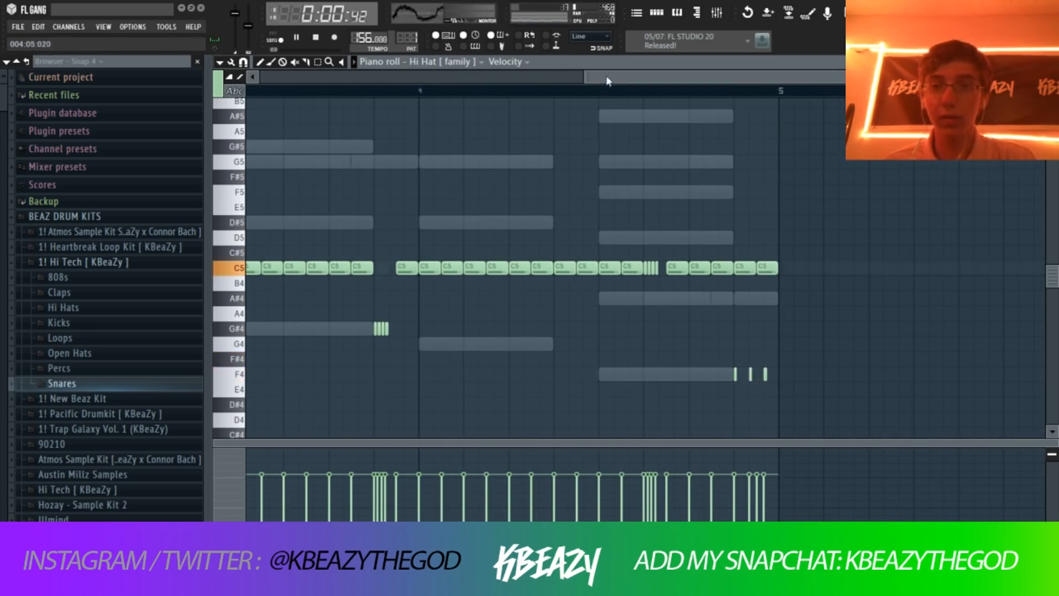
left_click_drag(608, 78, 281, 77)
scroll(693, 173, "down", 2, "ctrl")
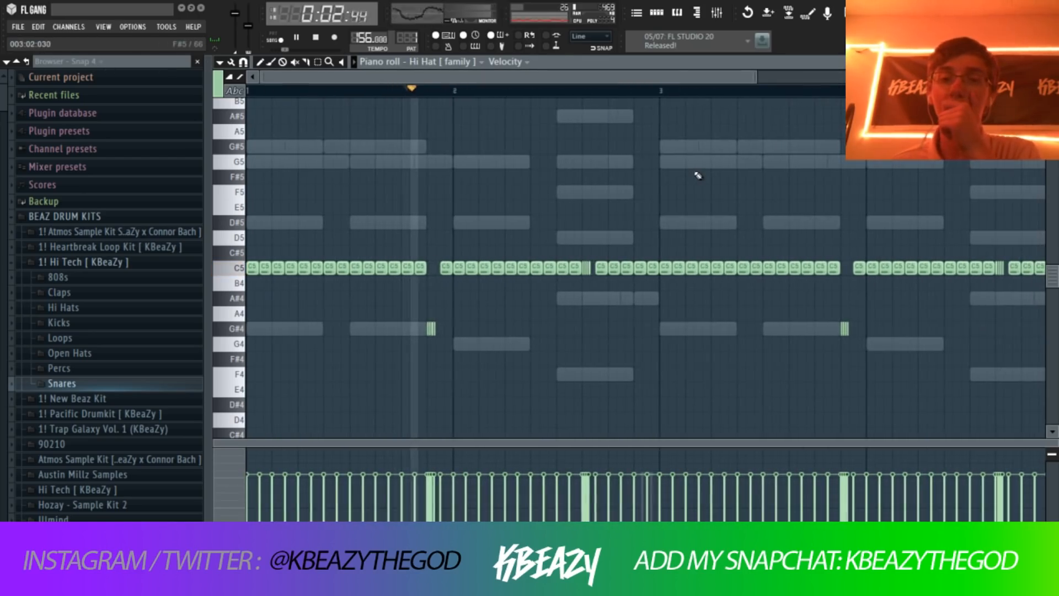
scroll(697, 174, "down", 1, "ctrl")
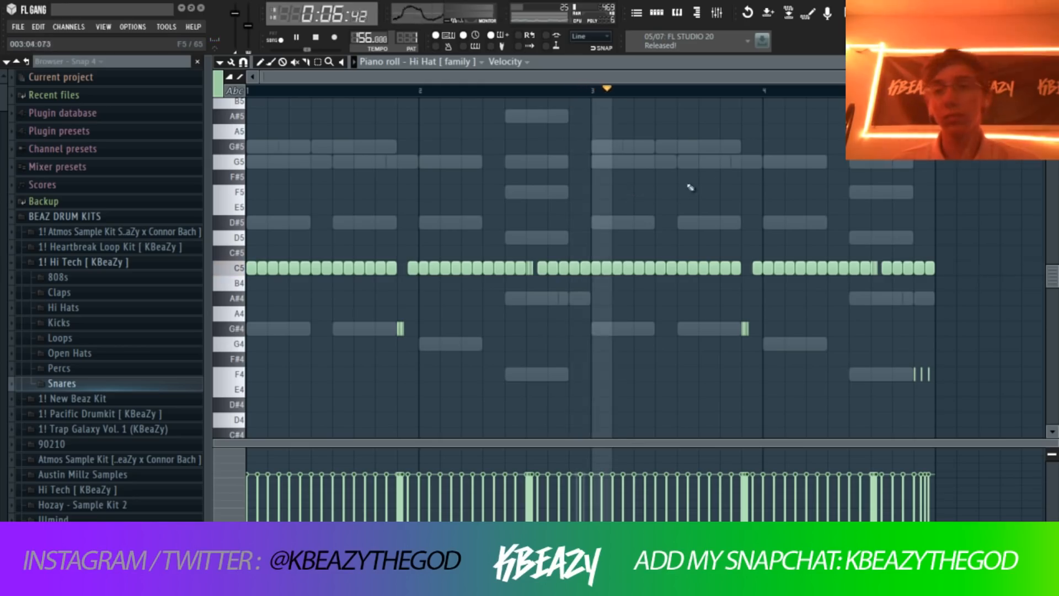
scroll(826, 123, "down", 1, "ctrl")
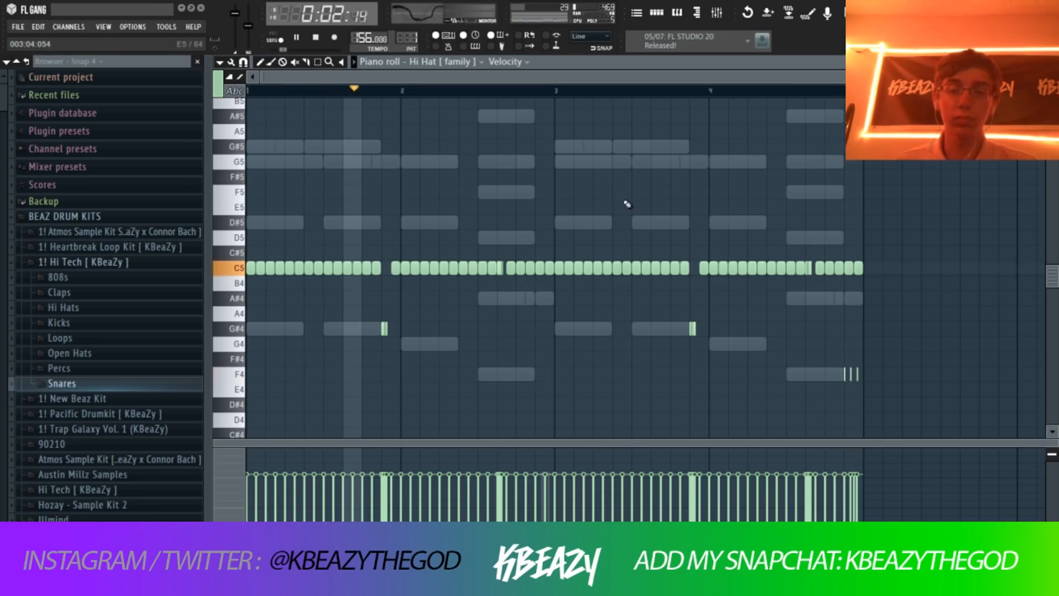
key("space")
key("F6")
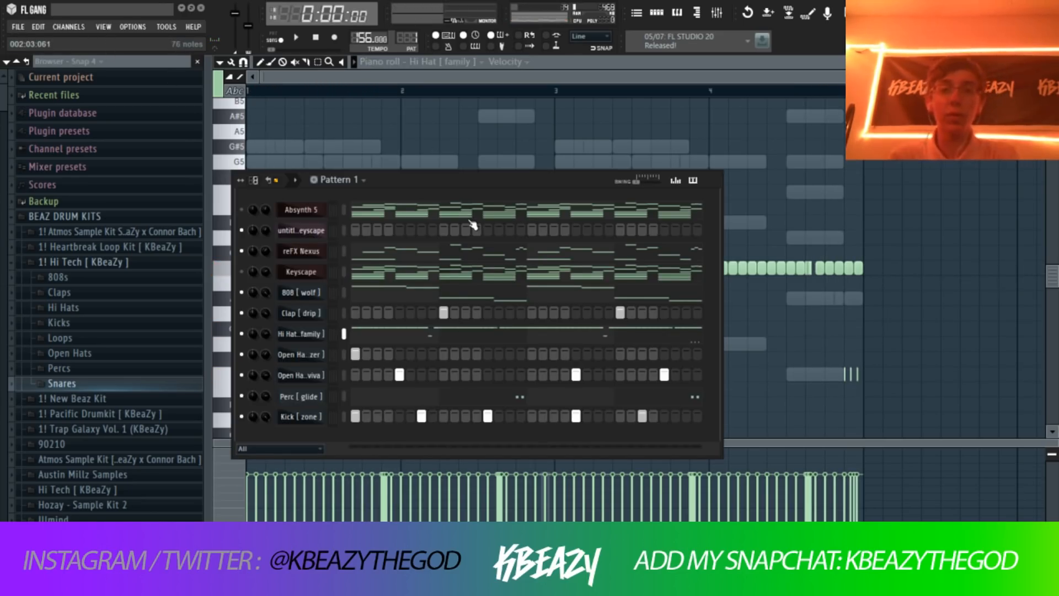